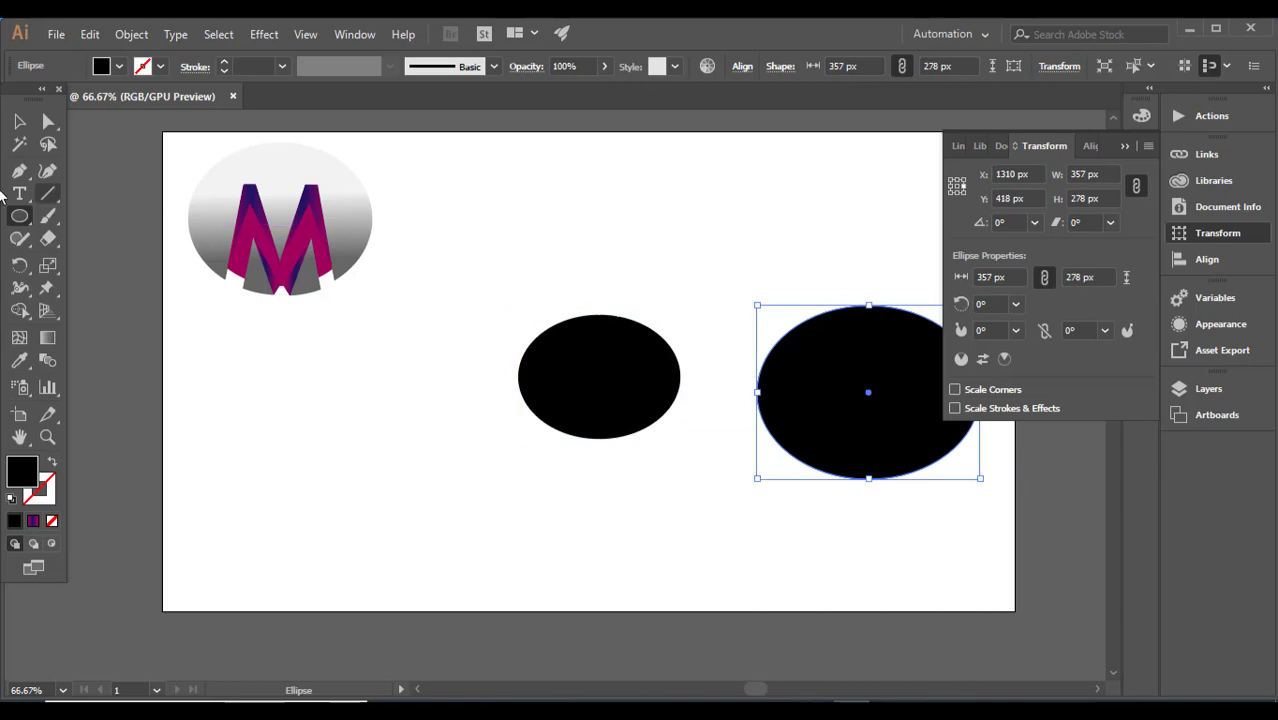
# Step: Change the smaller black ellipse's fill to a medium grey
pyautogui.click(19, 121)
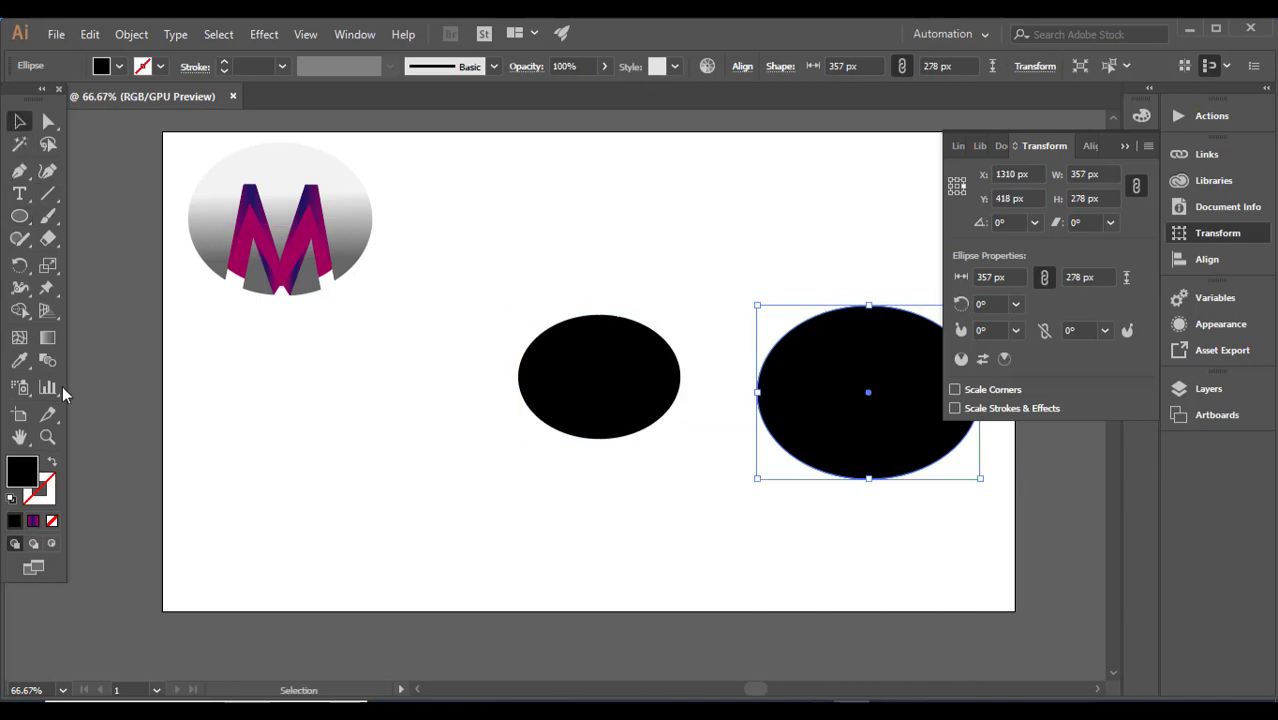
pyautogui.click(571, 408)
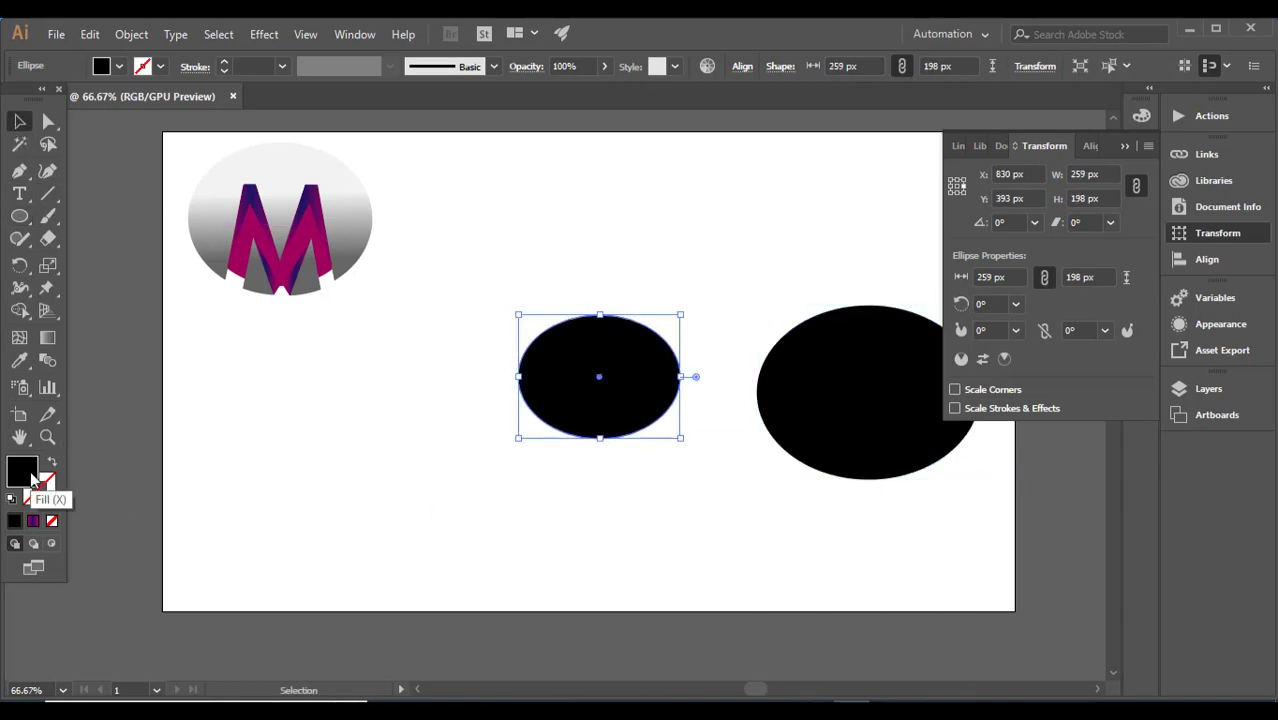
pyautogui.doubleClick(30, 476)
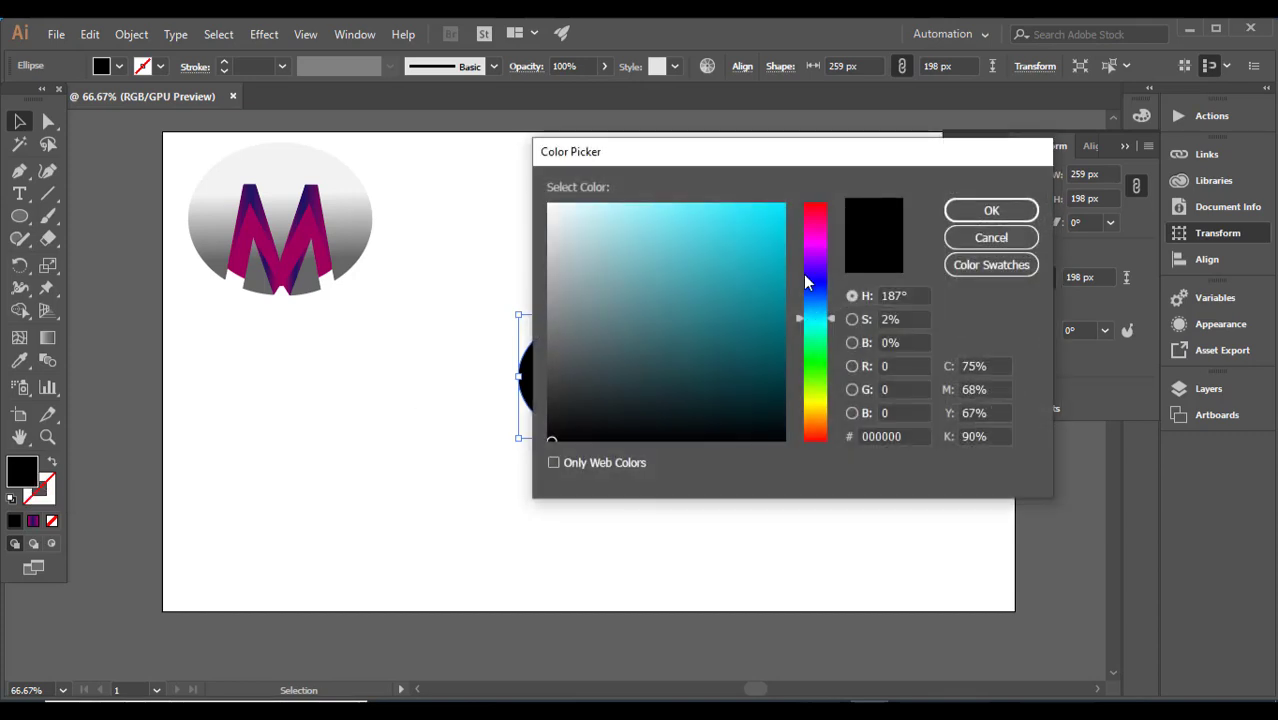
pyautogui.click(553, 248)
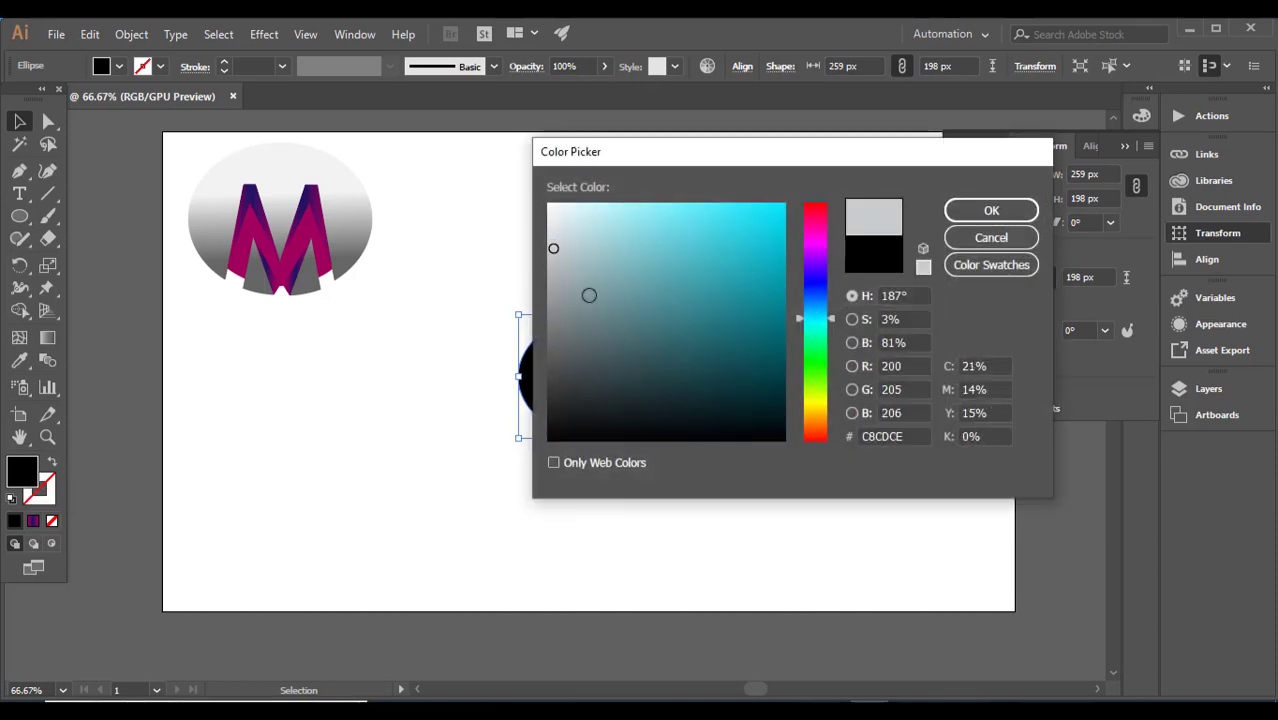
pyautogui.click(990, 210)
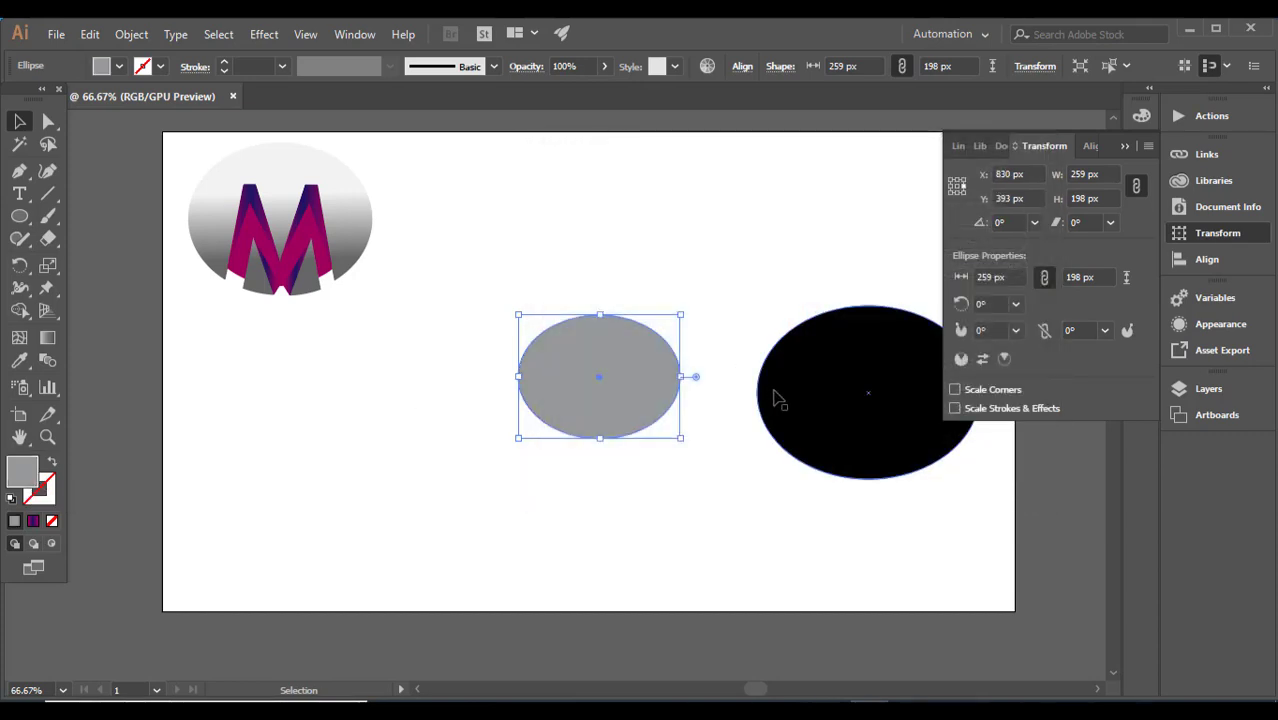
# Step: Sample the smaller ellipse's grey fill onto the larger ellipse, and move both ellipses further left on the artboard
pyautogui.click(780, 398)
pyautogui.click(19, 360)
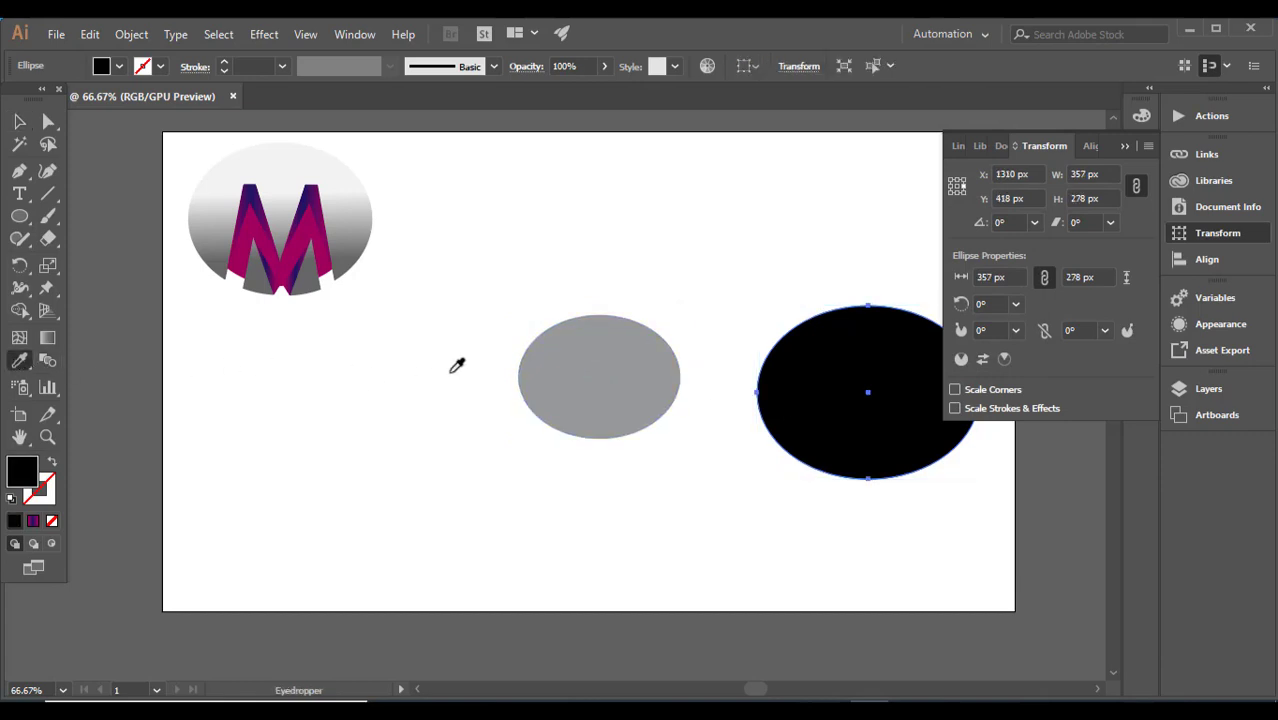
pyautogui.click(560, 378)
pyautogui.click(19, 122)
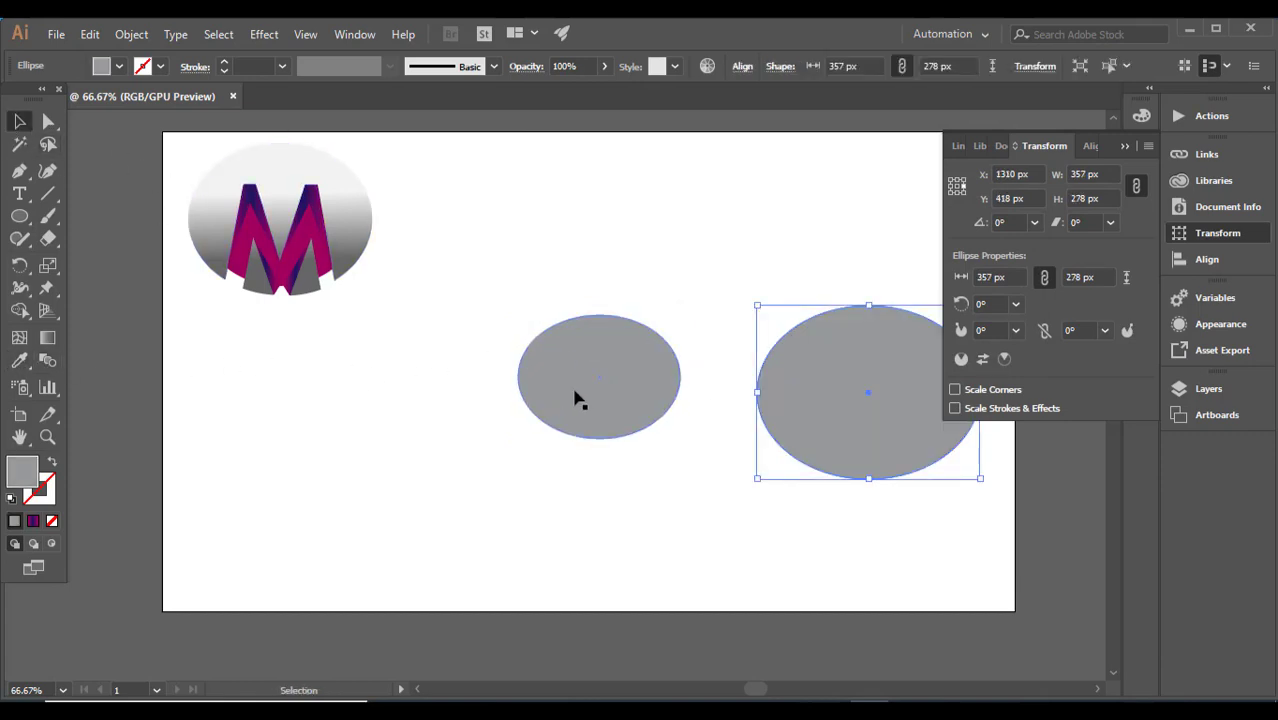
pyautogui.moveTo(569, 395); pyautogui.dragTo(417, 417)
pyautogui.moveTo(873, 419); pyautogui.dragTo(712, 413)
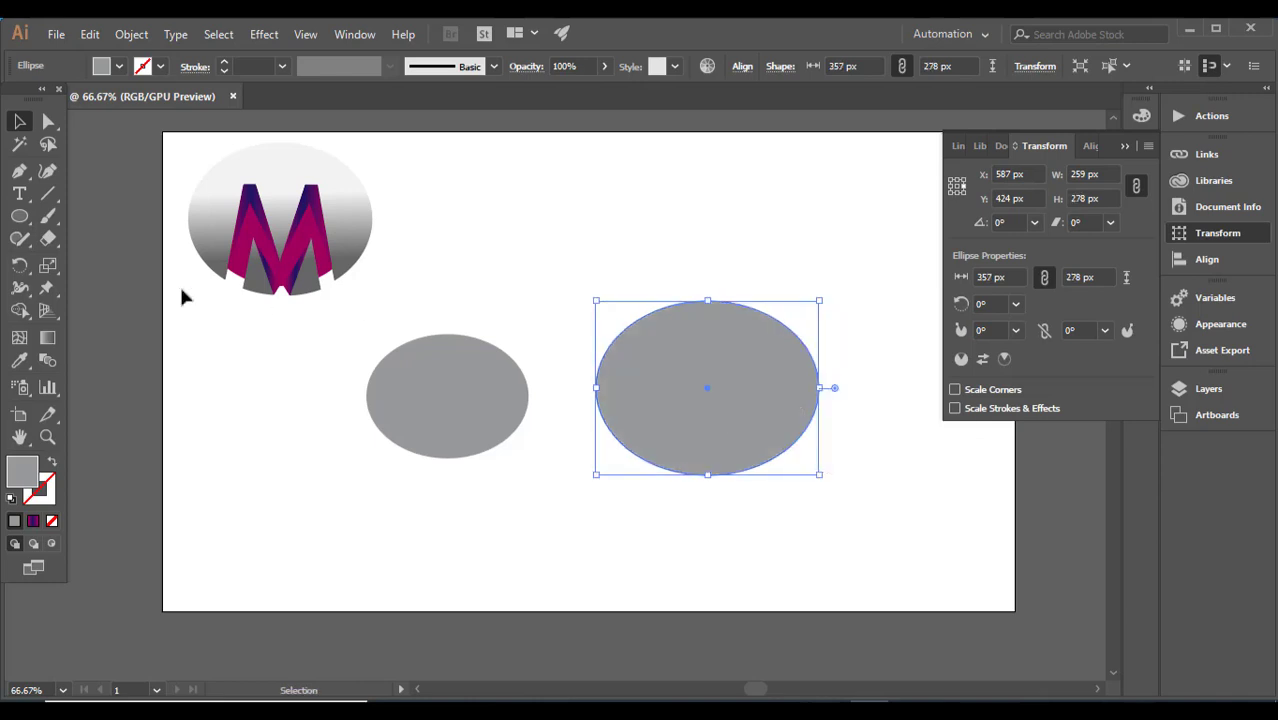
# Step: Add a black point-text letter M in the empty area above the two grey ellipses
pyautogui.click(19, 194)
pyautogui.click(509, 200)
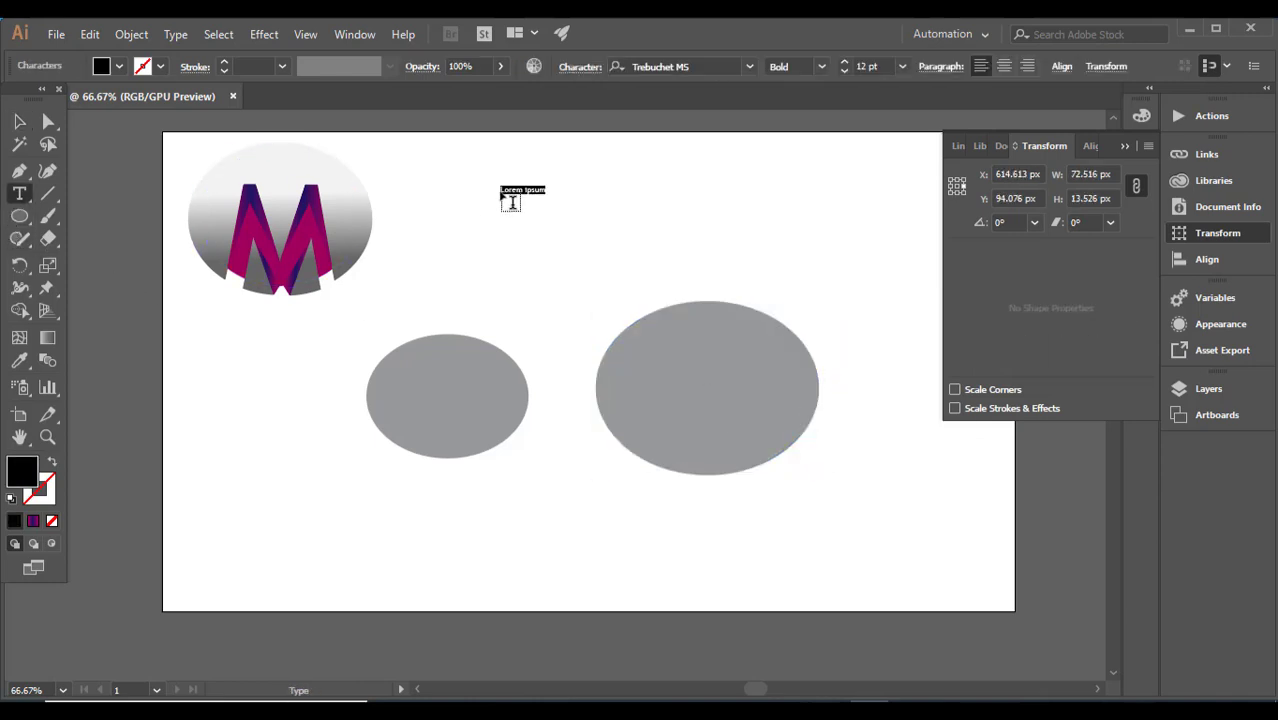
pyautogui.press('BackSpace')
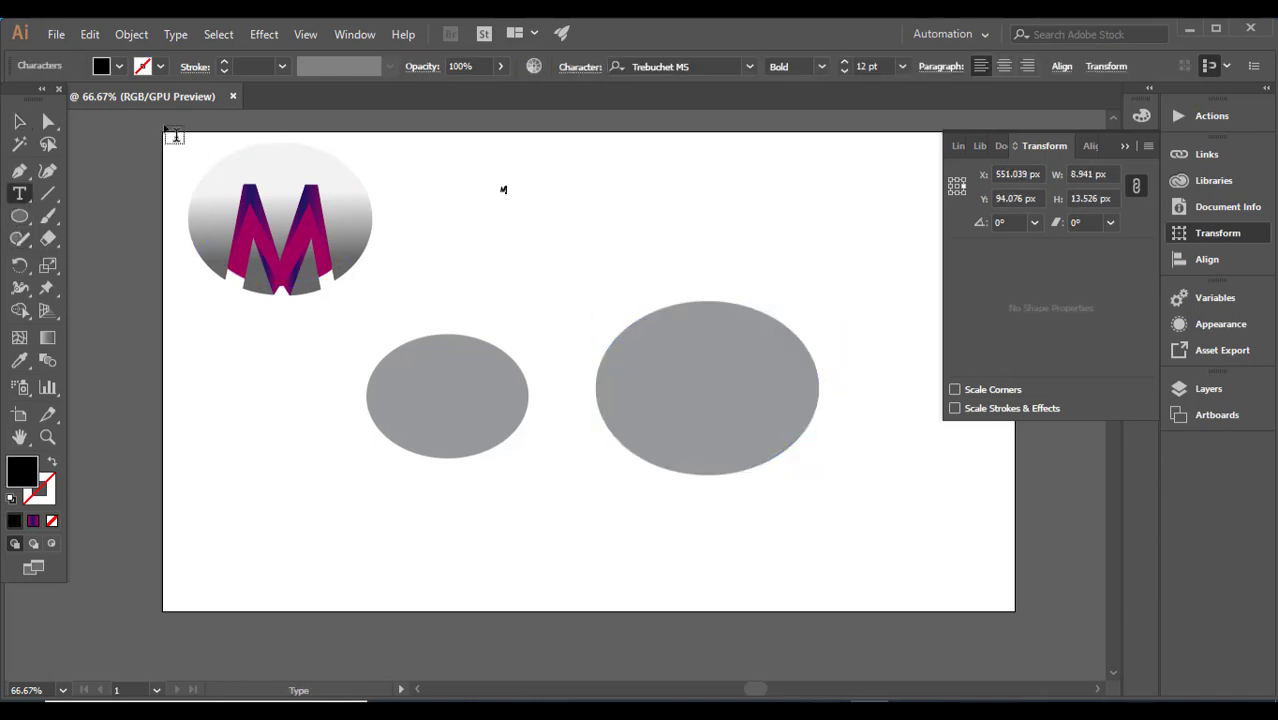
pyautogui.press('Escape')
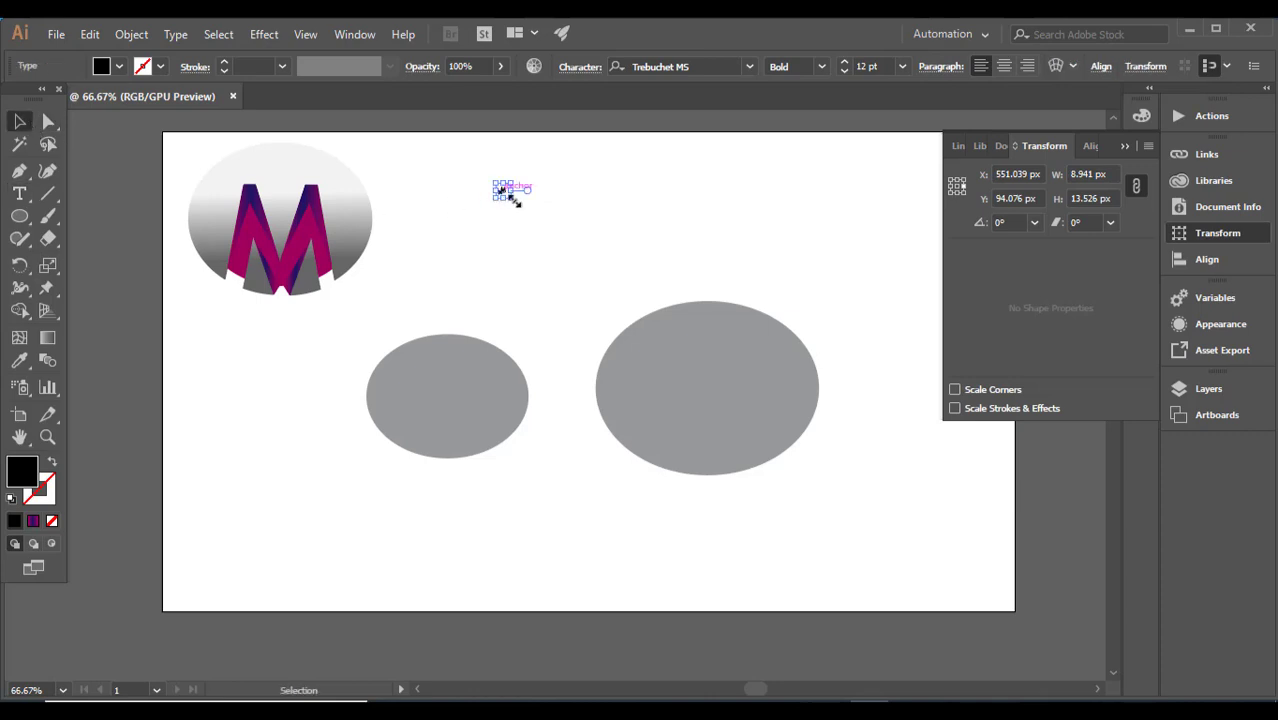
# Step: Enlarge the letter M to about 291 pt and place it over the larger ellipse, with its feet reaching the ellipse's lower edge
pyautogui.moveTo(512, 199); pyautogui.dragTo(1046, 478)
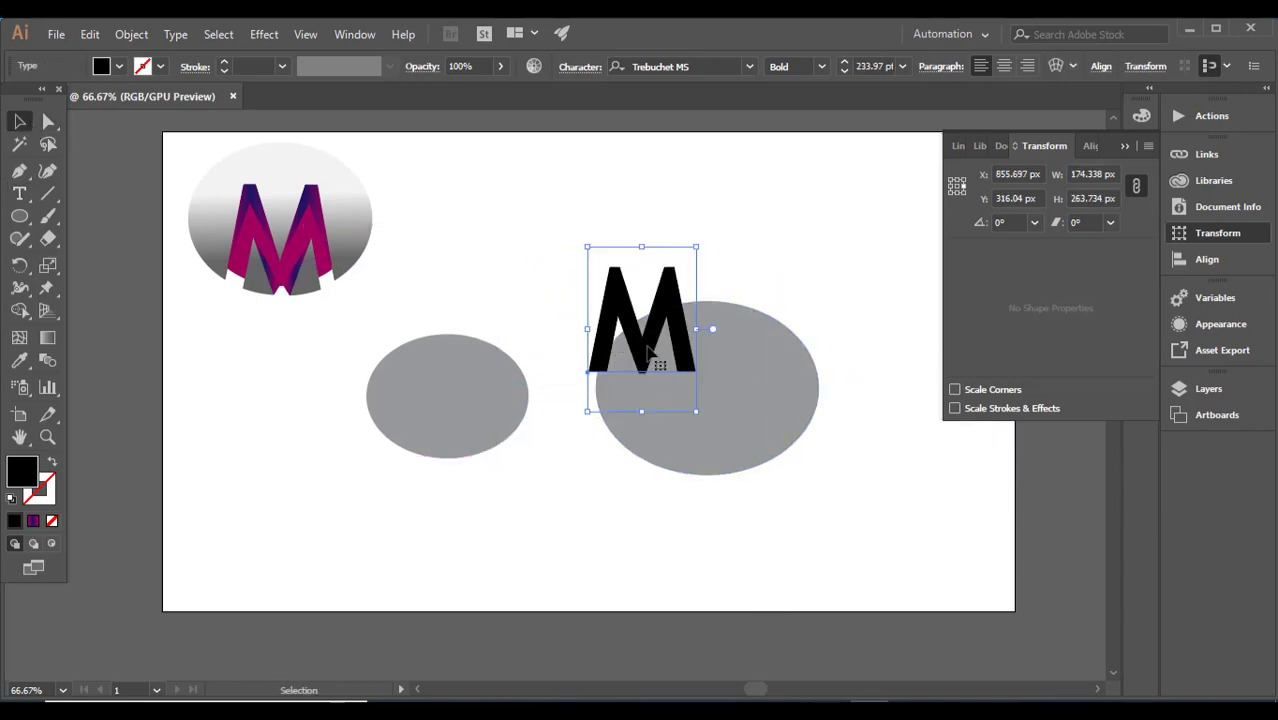
pyautogui.moveTo(648, 350); pyautogui.dragTo(710, 441)
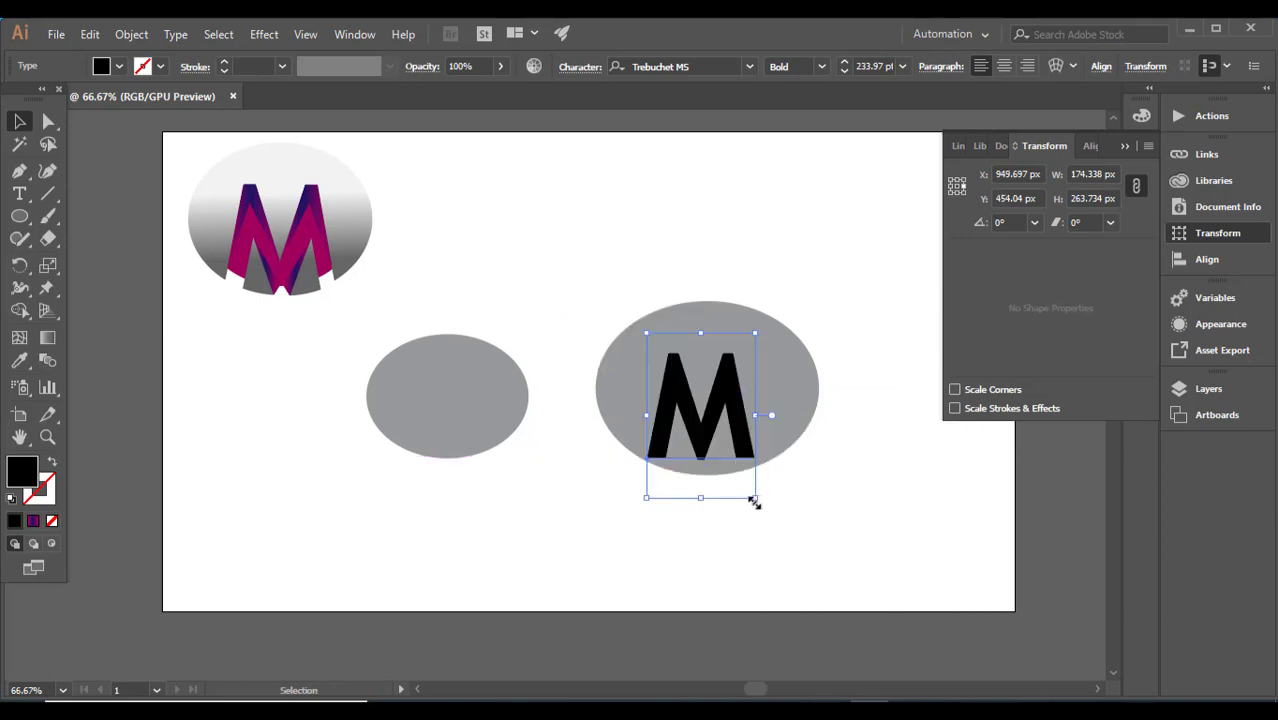
pyautogui.moveTo(754, 502); pyautogui.dragTo(800, 520)
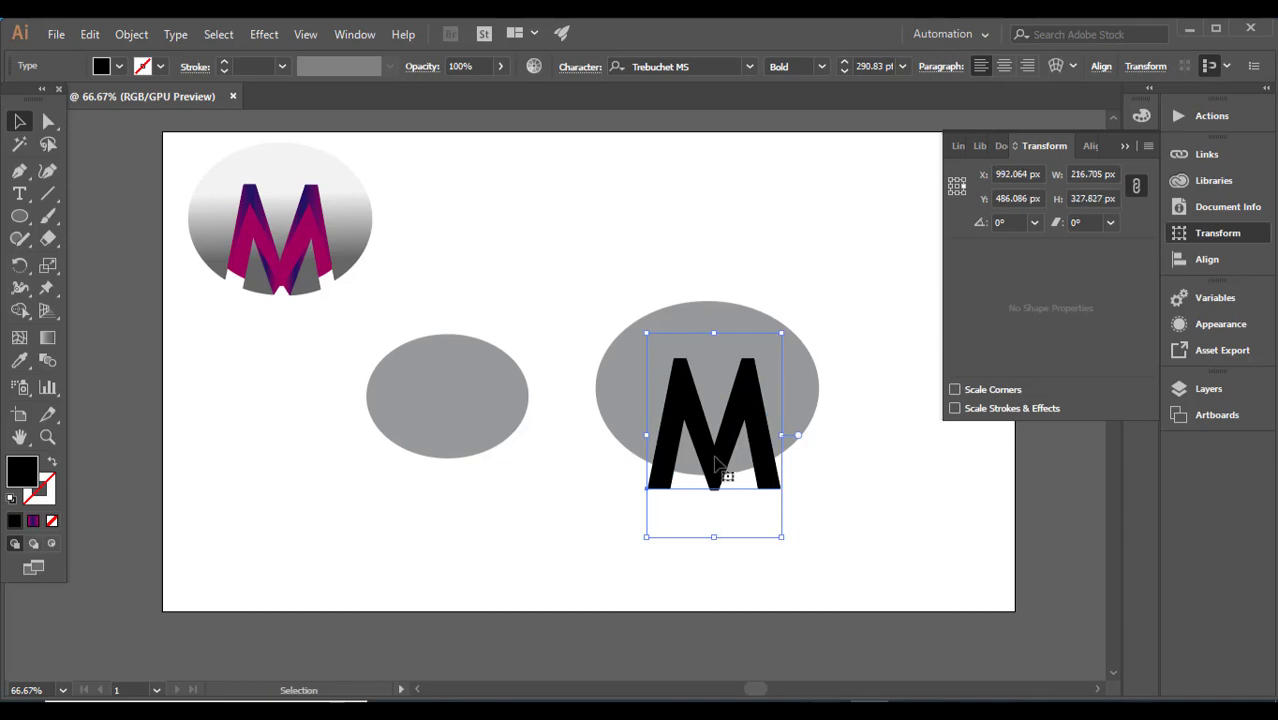
pyautogui.moveTo(714, 465); pyautogui.dragTo(709, 440)
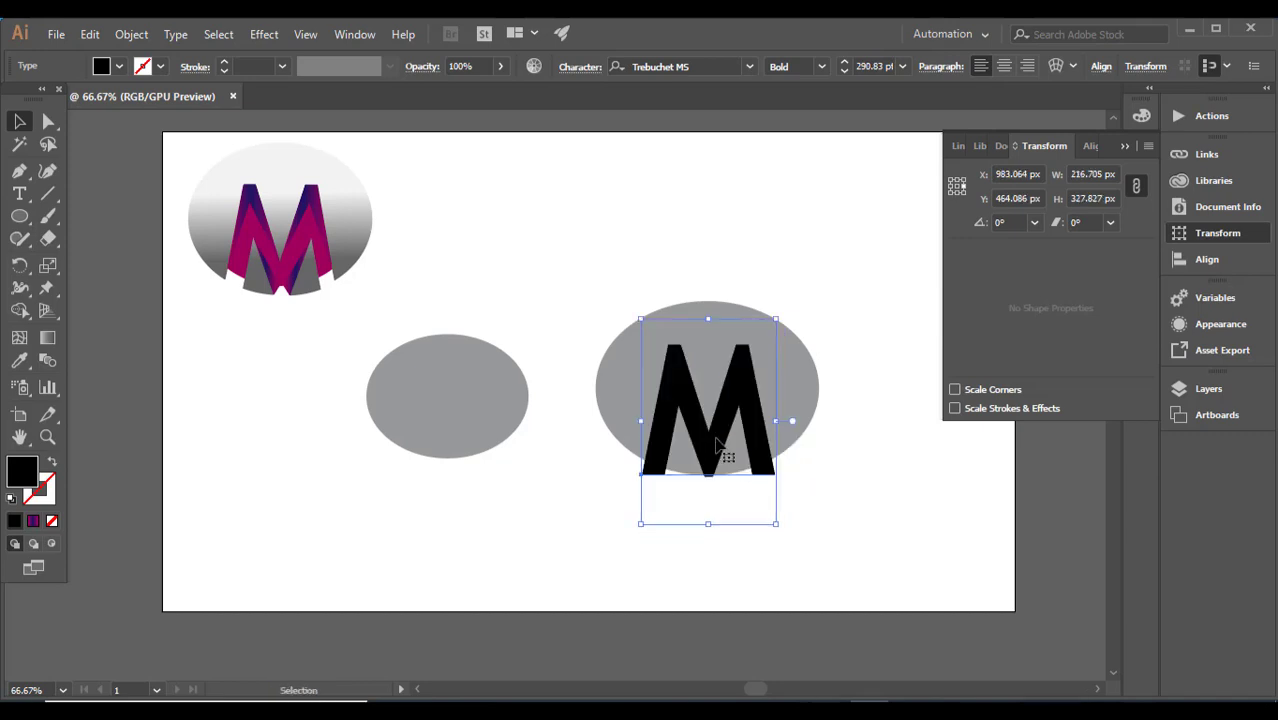
# Step: Try to subtract the live-text letter M from the larger ellipse with Minus Front
pyautogui.moveTo(575, 332); pyautogui.dragTo(660, 416)
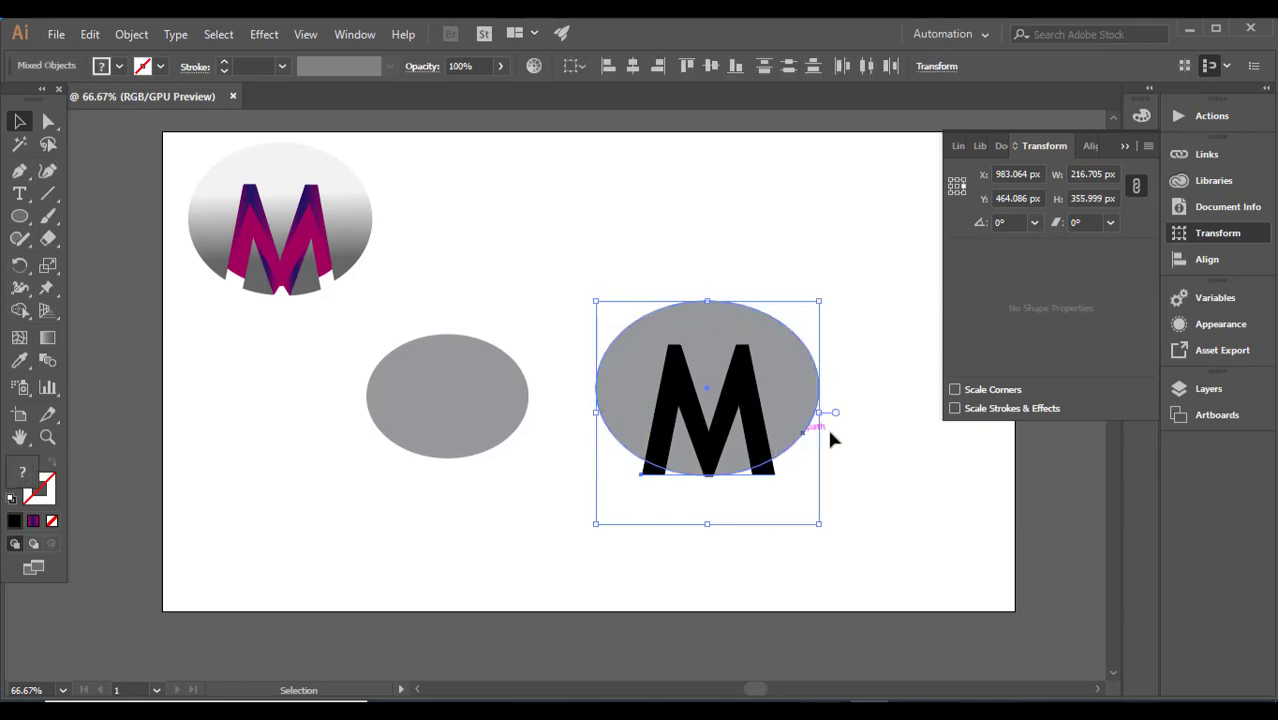
pyautogui.click(1123, 147)
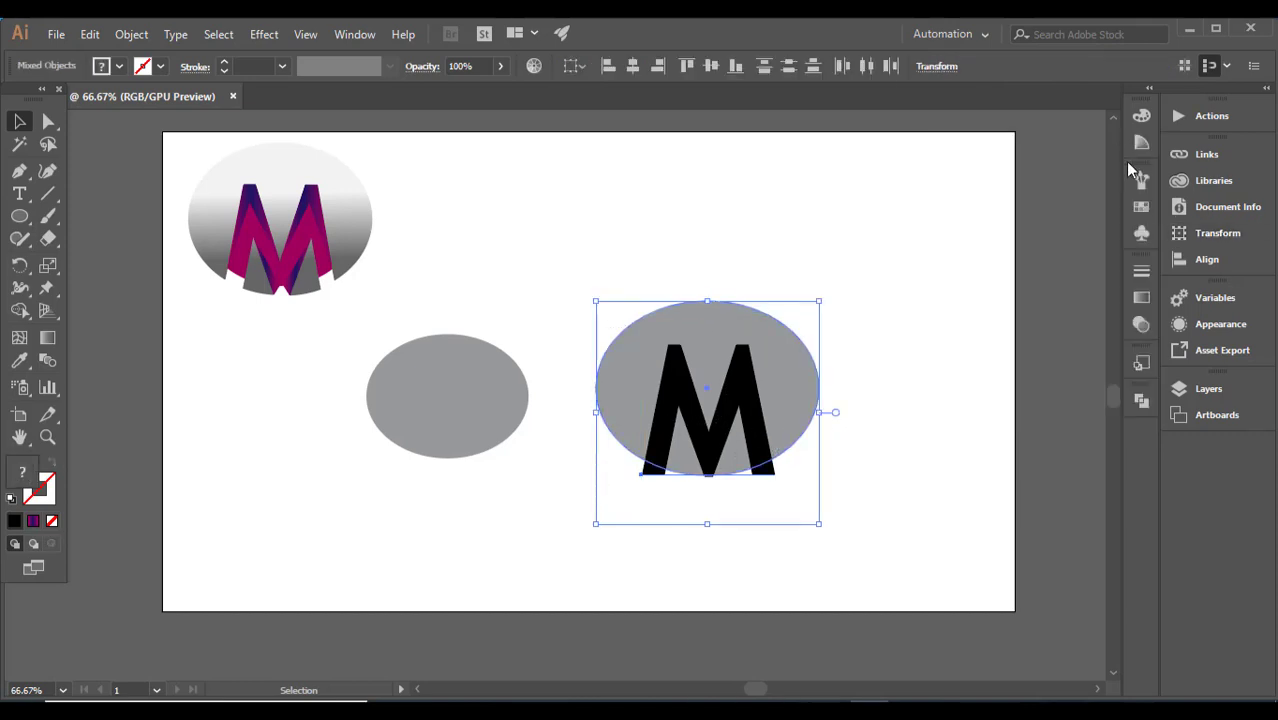
pyautogui.click(1141, 400)
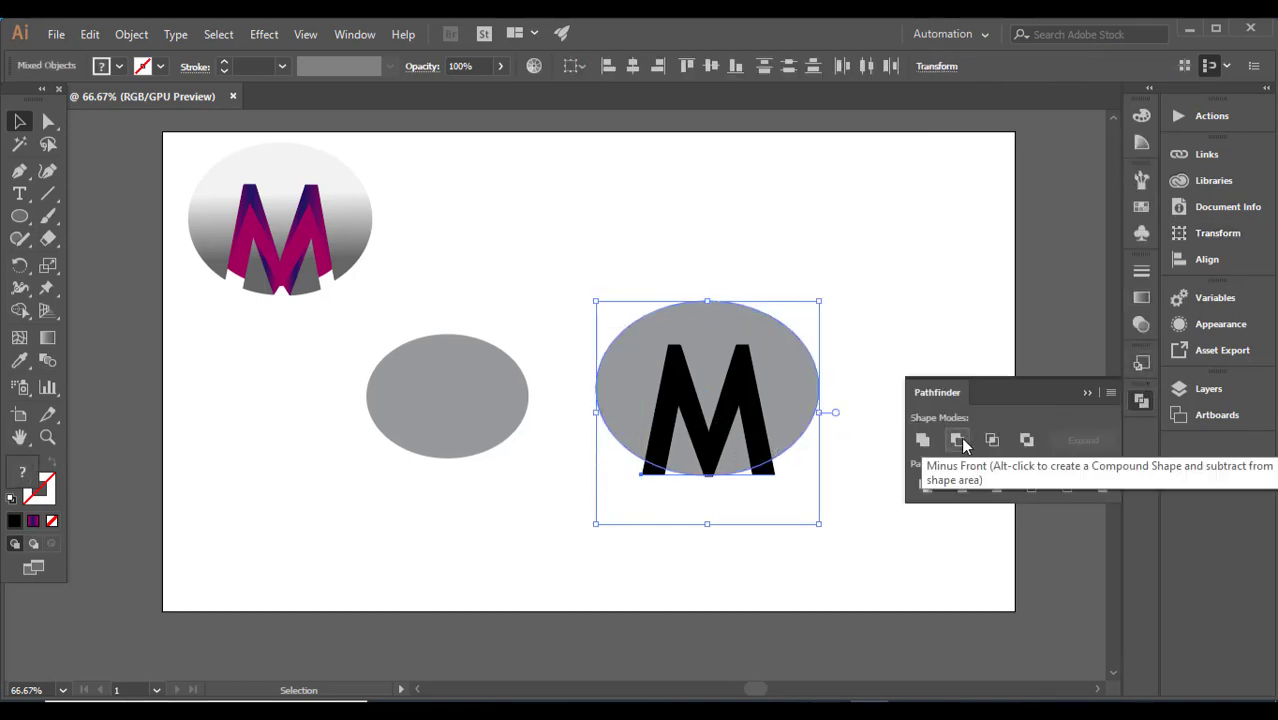
pyautogui.click(746, 257)
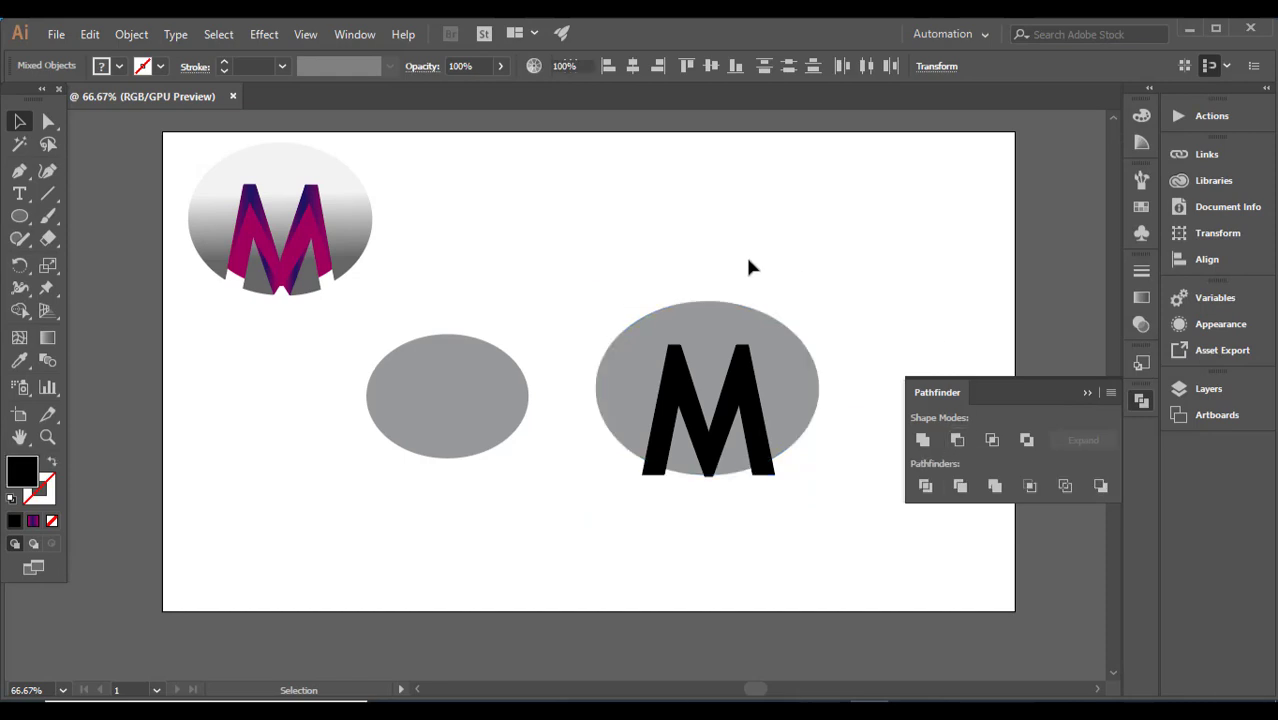
pyautogui.moveTo(637, 258); pyautogui.dragTo(752, 420)
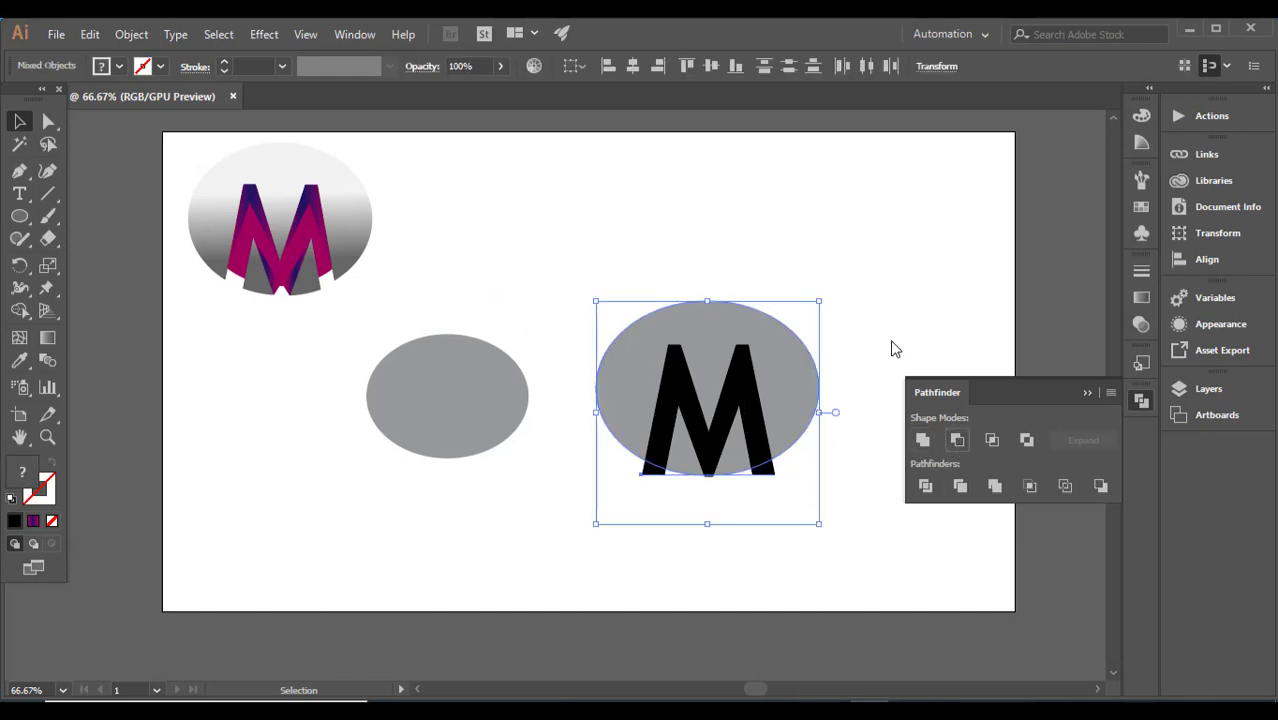
pyautogui.click(953, 437)
# Step: Convert the letter M to outlines and cut it out of the larger ellipse with Minus Front
pyautogui.rightClick(756, 378)
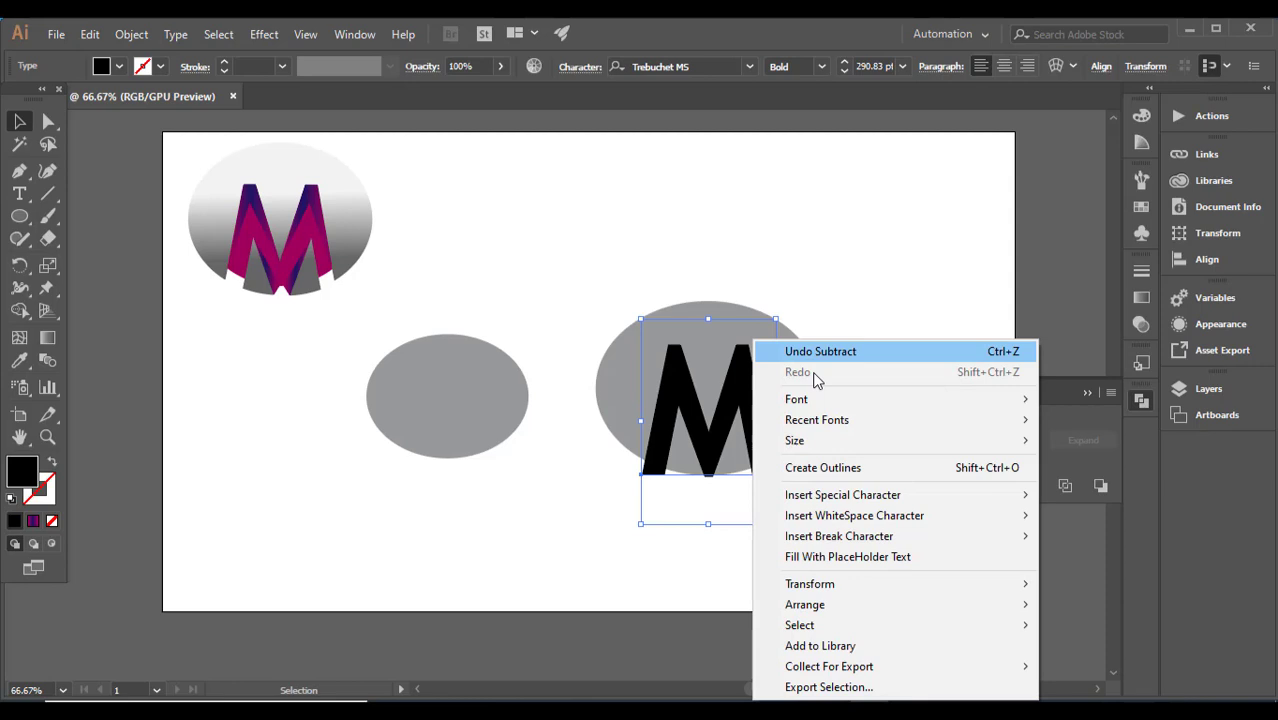
pyautogui.click(827, 467)
pyautogui.click(870, 277)
pyautogui.moveTo(765, 285); pyautogui.dragTo(895, 455)
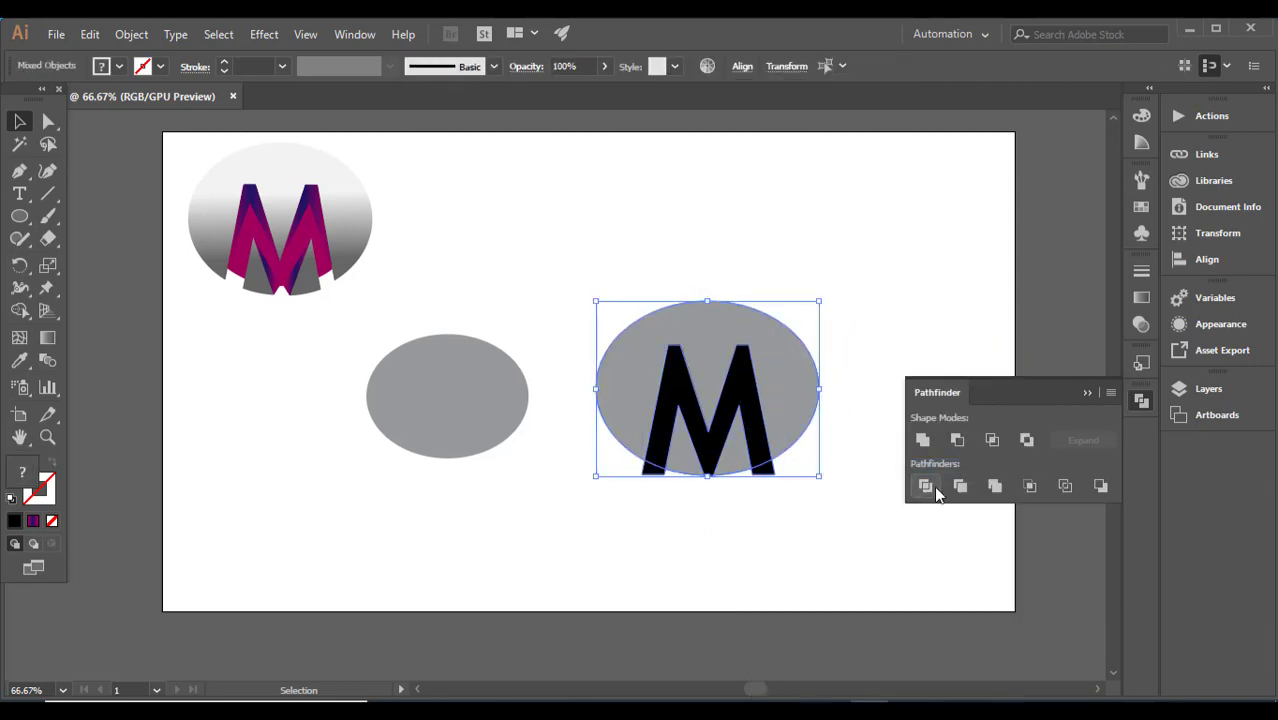
pyautogui.click(956, 439)
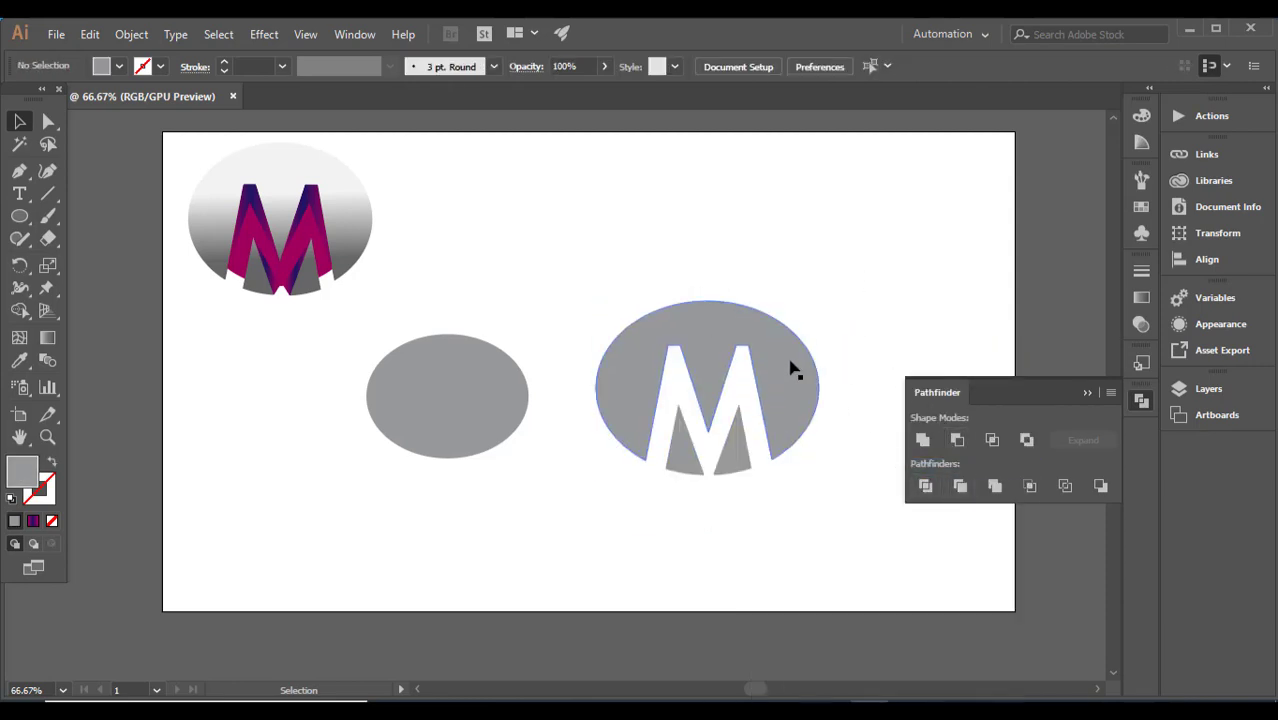
# Step: Move the cut-out ellipse over the smaller grey ellipse so that their centres align
pyautogui.moveTo(793, 368); pyautogui.dragTo(529, 369)
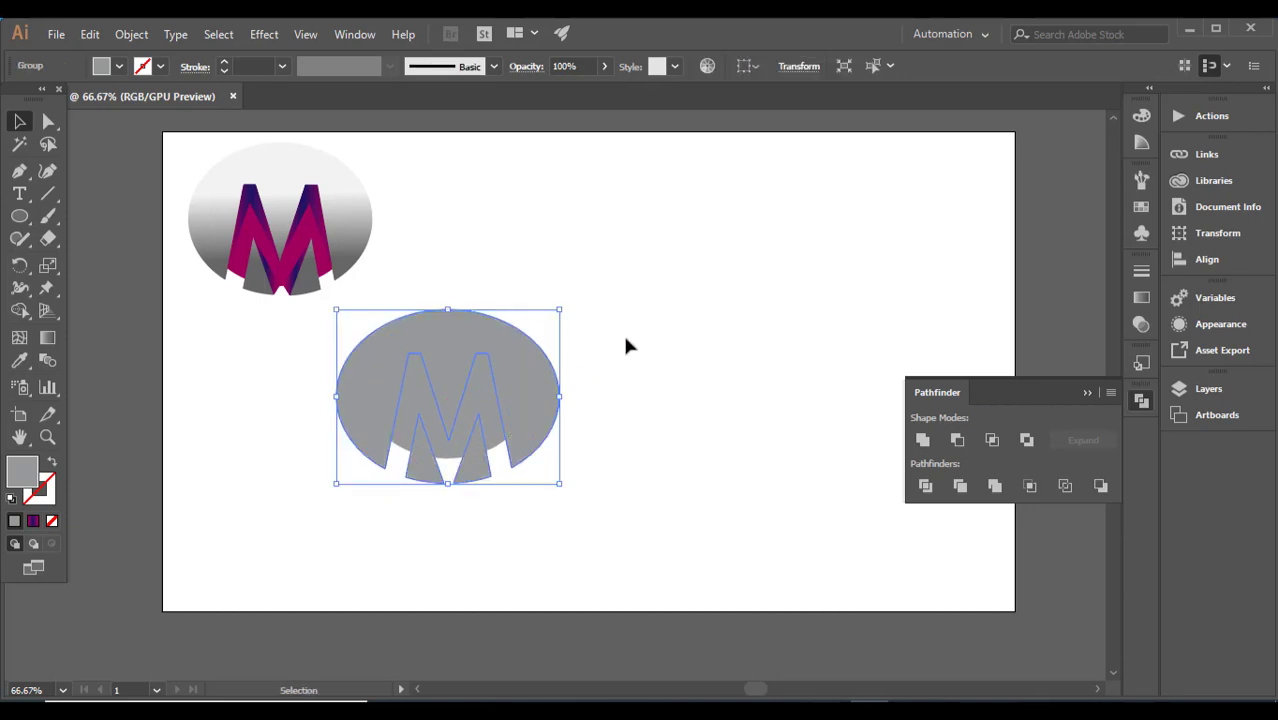
pyautogui.doubleClick(498, 437)
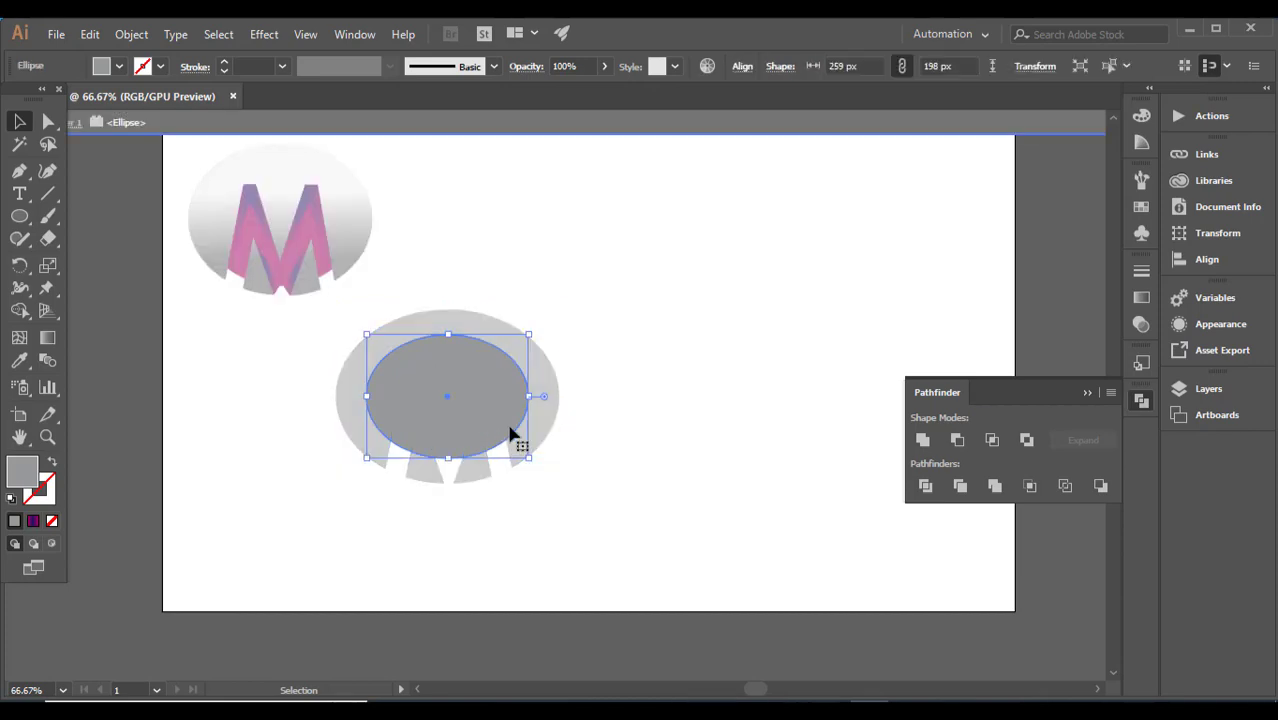
pyautogui.doubleClick(649, 349)
# Step: Sample the reference logo's grey-to-white gradient onto the cut-out ellipse with the Eyedropper
pyautogui.click(551, 412)
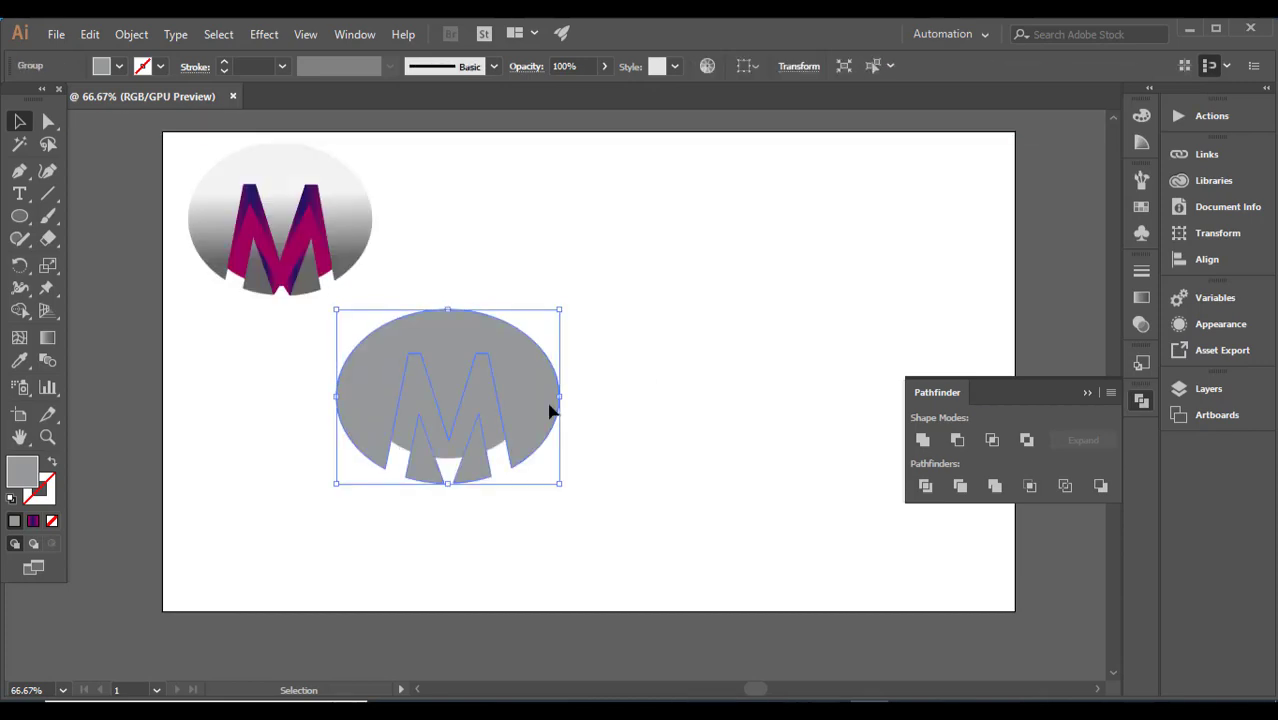
pyautogui.click(19, 360)
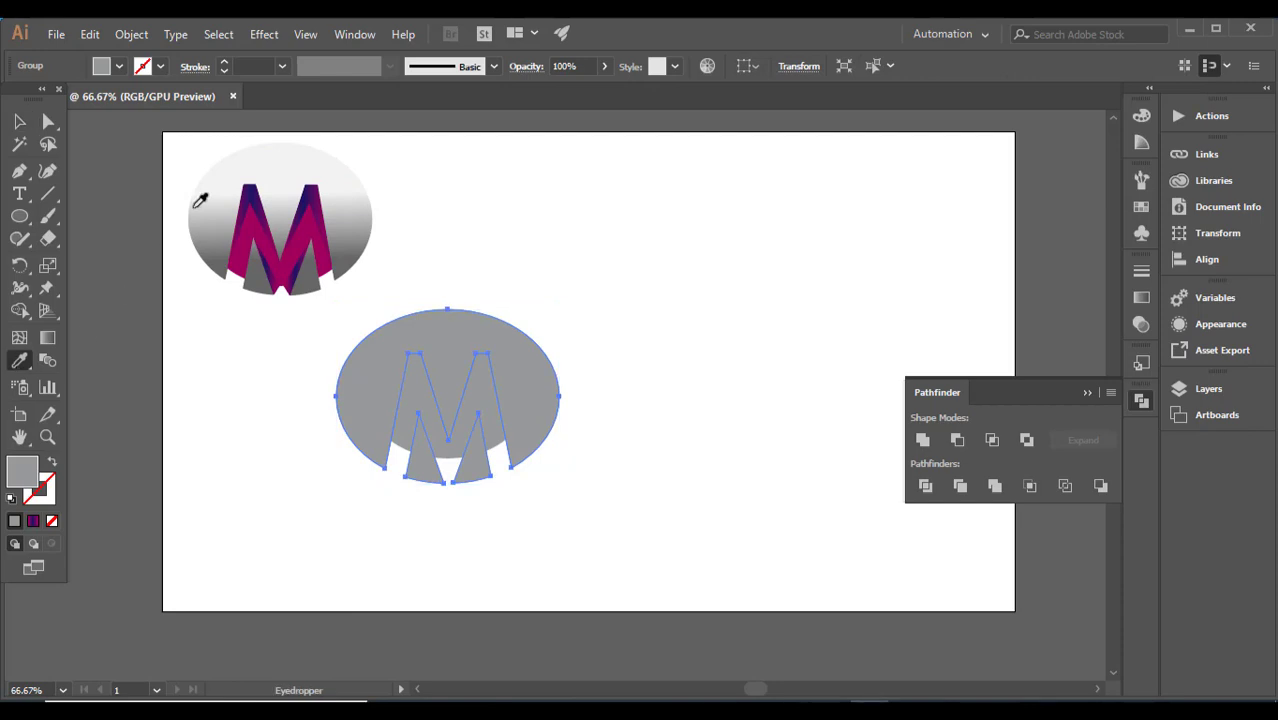
pyautogui.click(205, 198)
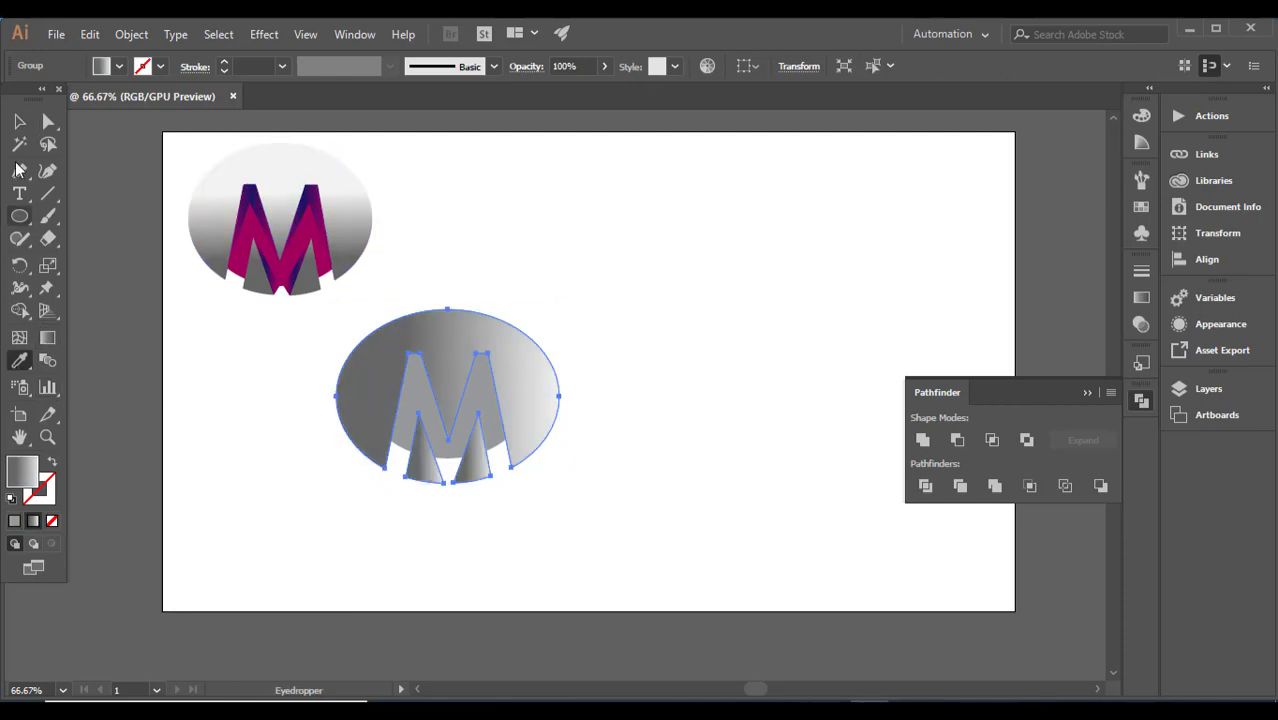
pyautogui.press('v')
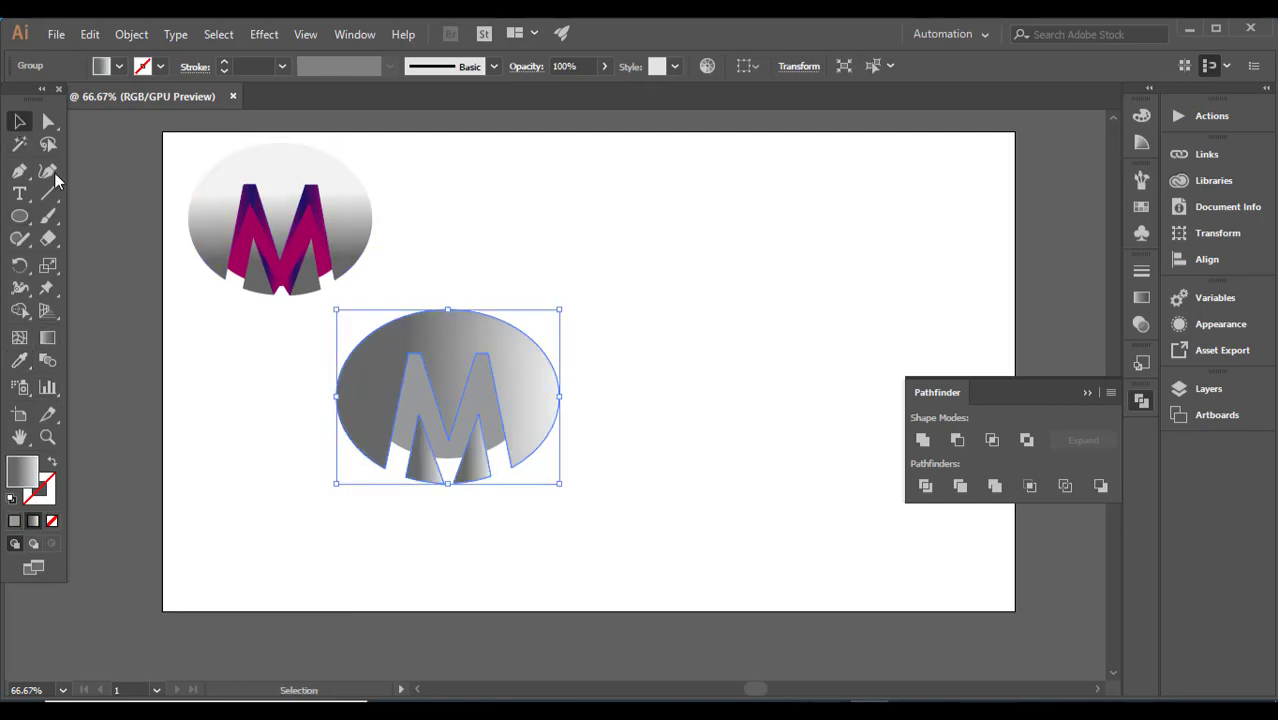
# Step: Sample the reference logo's magenta onto the smaller ellipse showing through the M cut-out
pyautogui.click(405, 440)
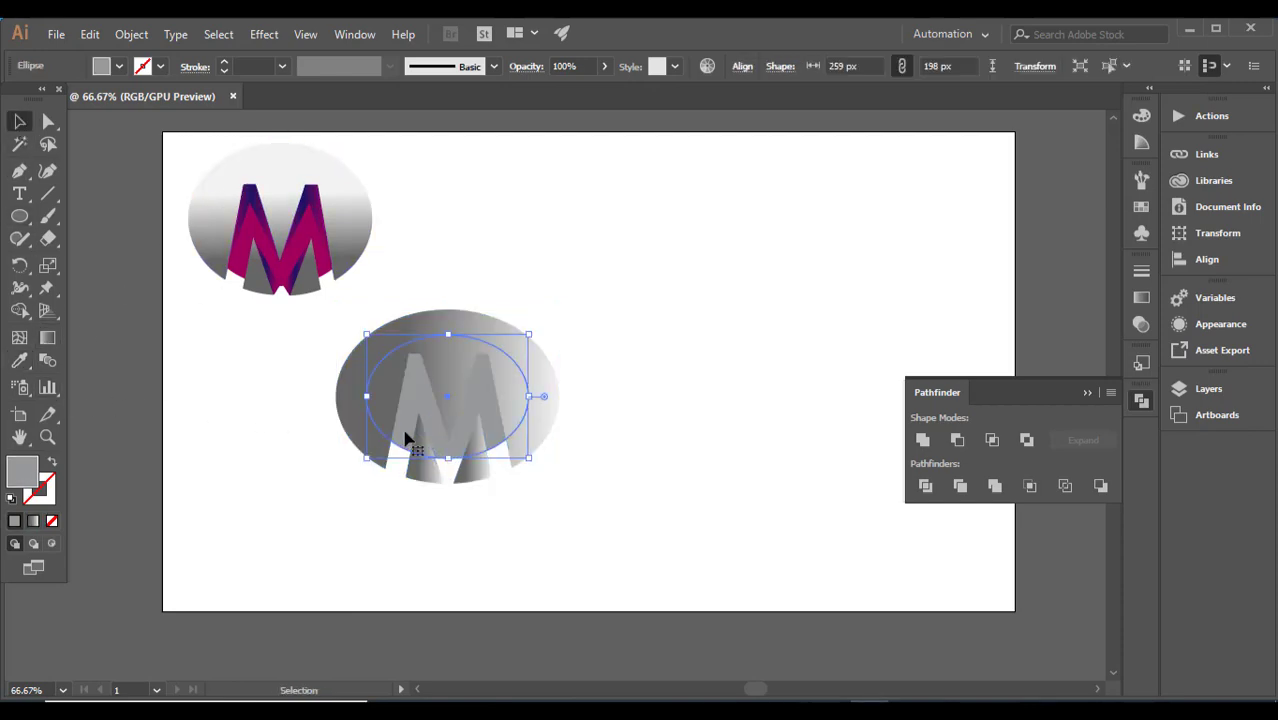
pyautogui.click(19, 360)
pyautogui.click(264, 226)
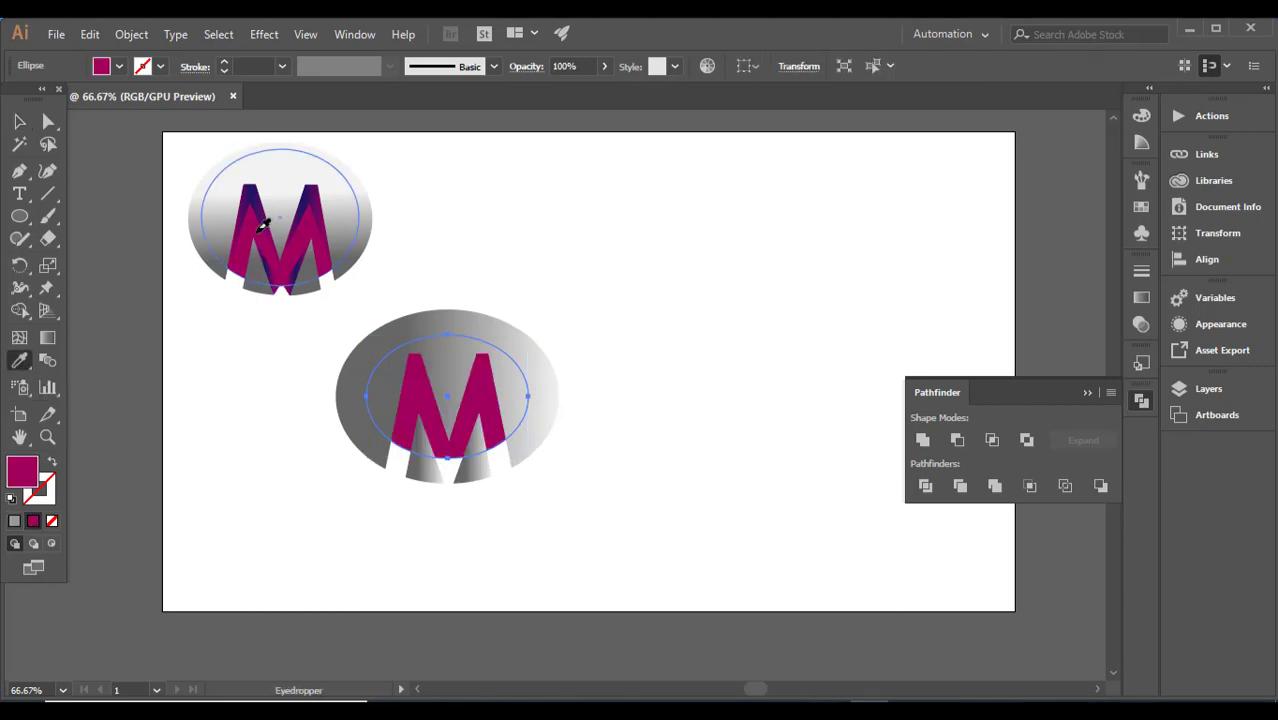
pyautogui.click(20, 122)
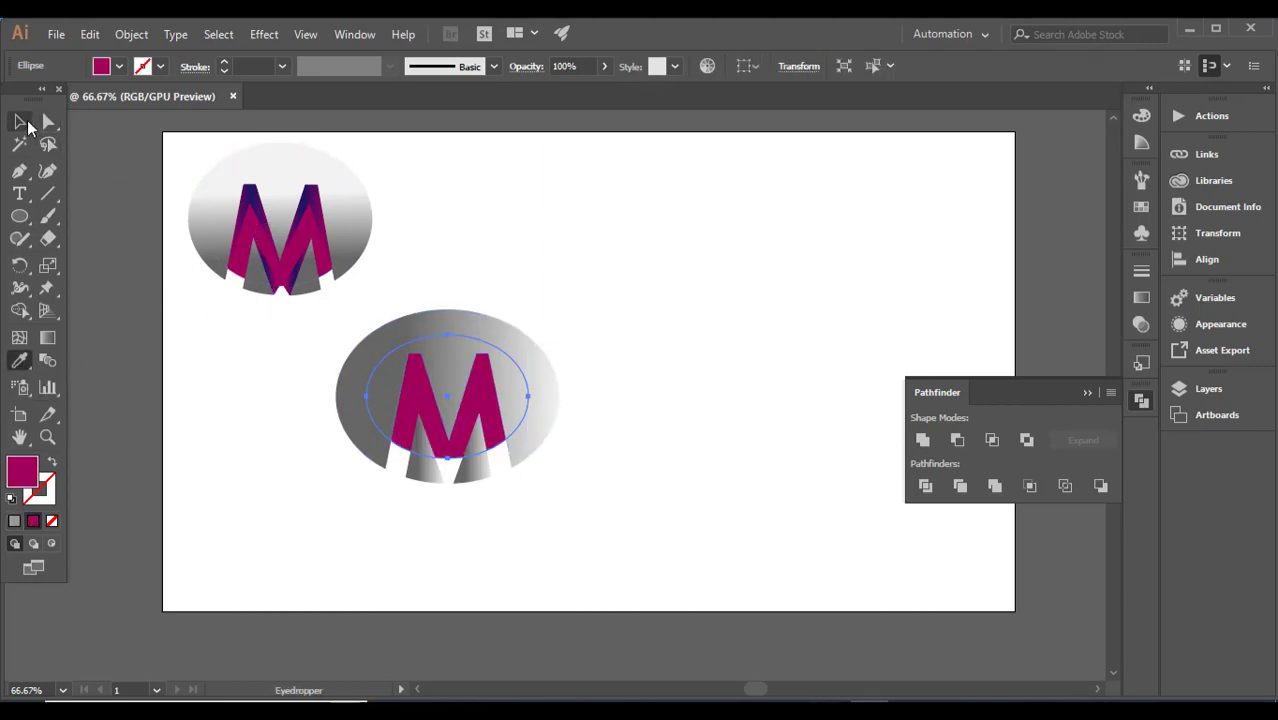
pyautogui.moveTo(288, 362); pyautogui.dragTo(580, 452)
pyautogui.hotkey('ctrl', '=')
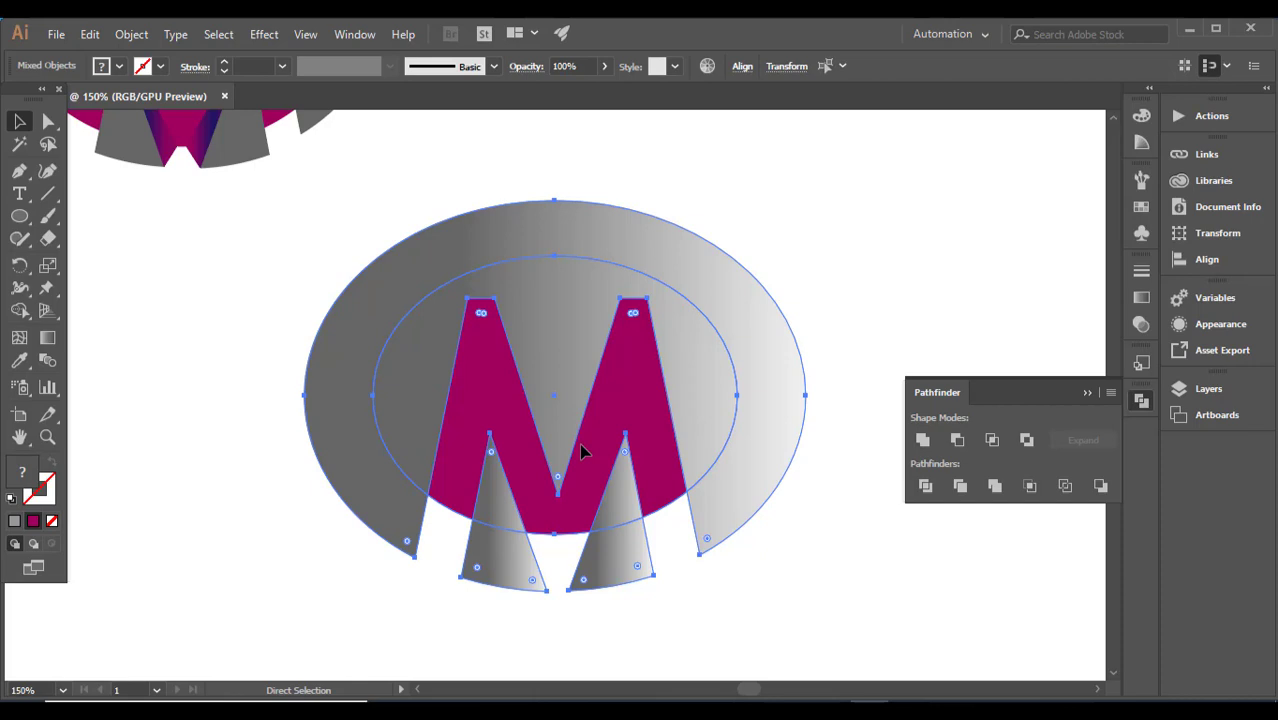
pyautogui.hotkey('ctrl', '=')
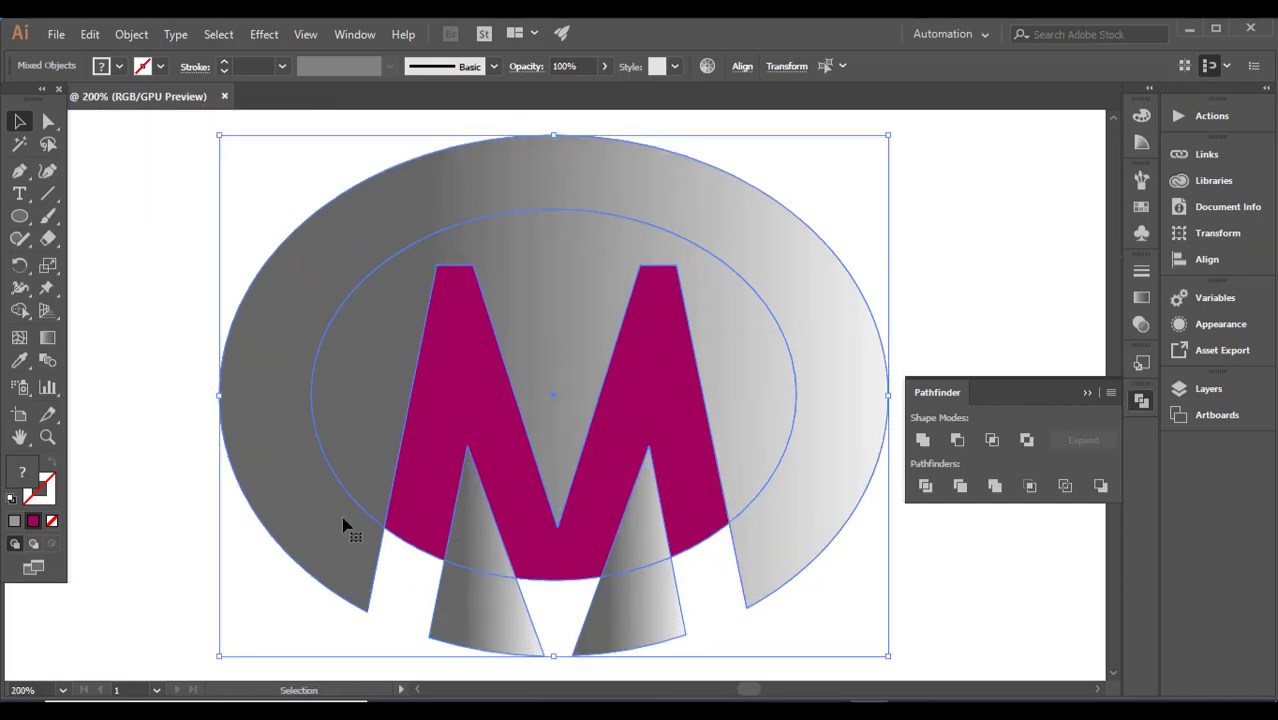
pyautogui.click(20, 175)
pyautogui.click(384, 527)
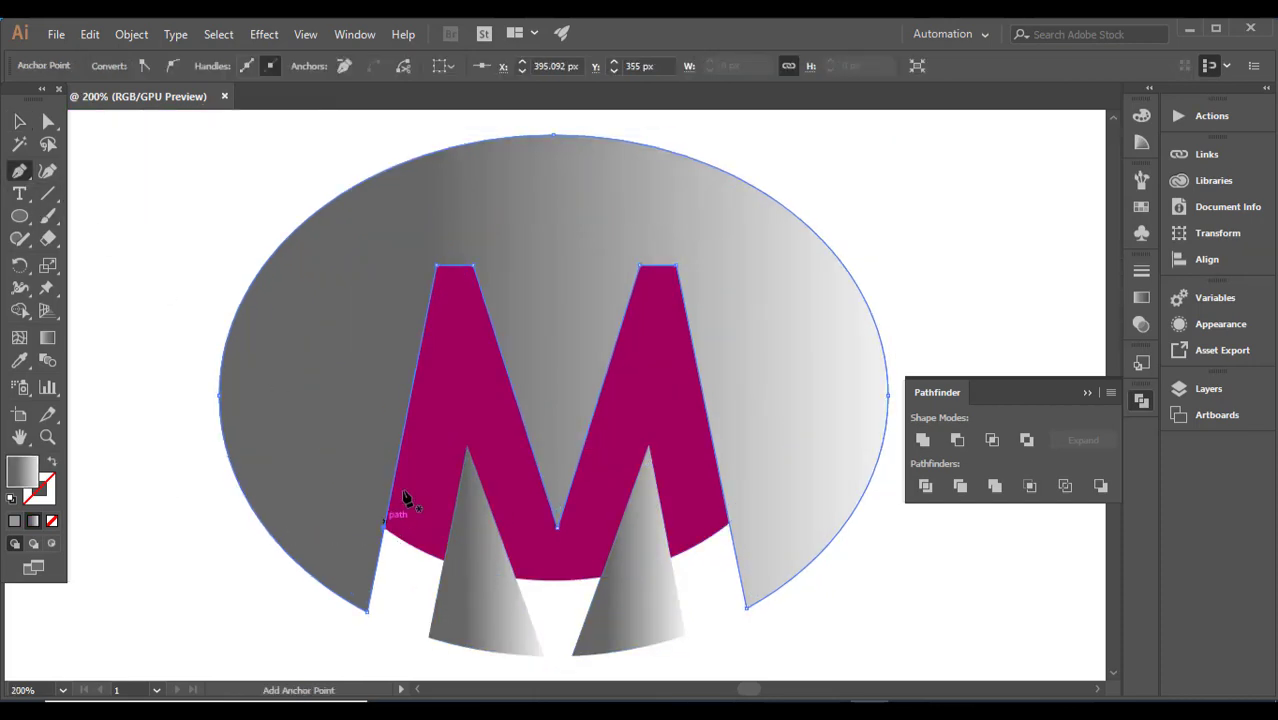
pyautogui.click(449, 320)
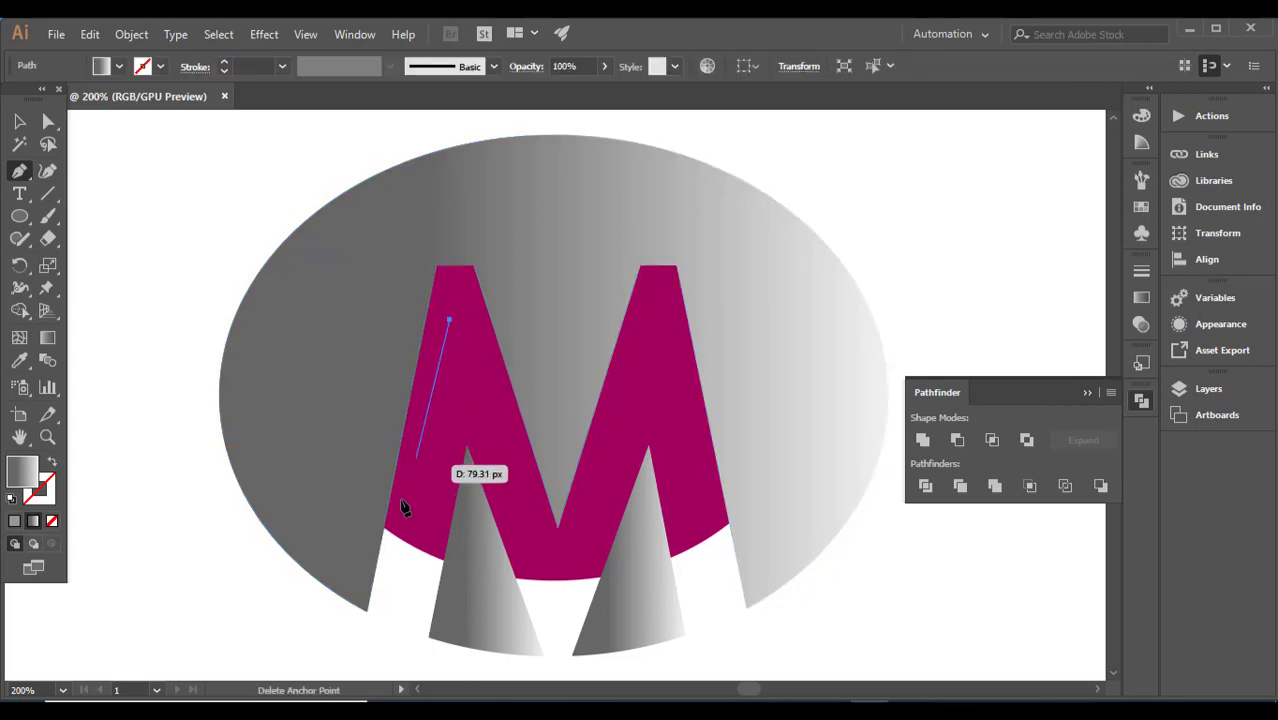
pyautogui.hotkey('ctrl', 'z')
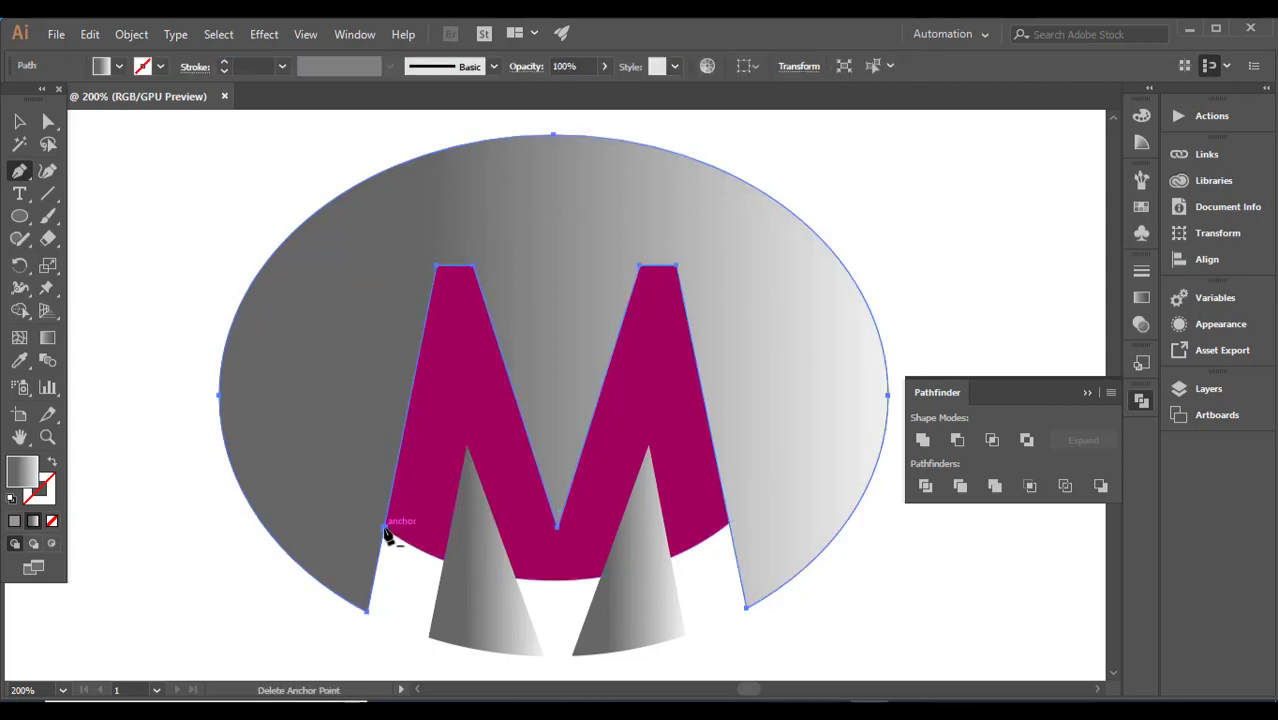
# Step: Draw a closed Pen facet over the M's left peak, from an inner tip to its lower-left magenta corner, two top corners and centre valley
pyautogui.click(400, 525)
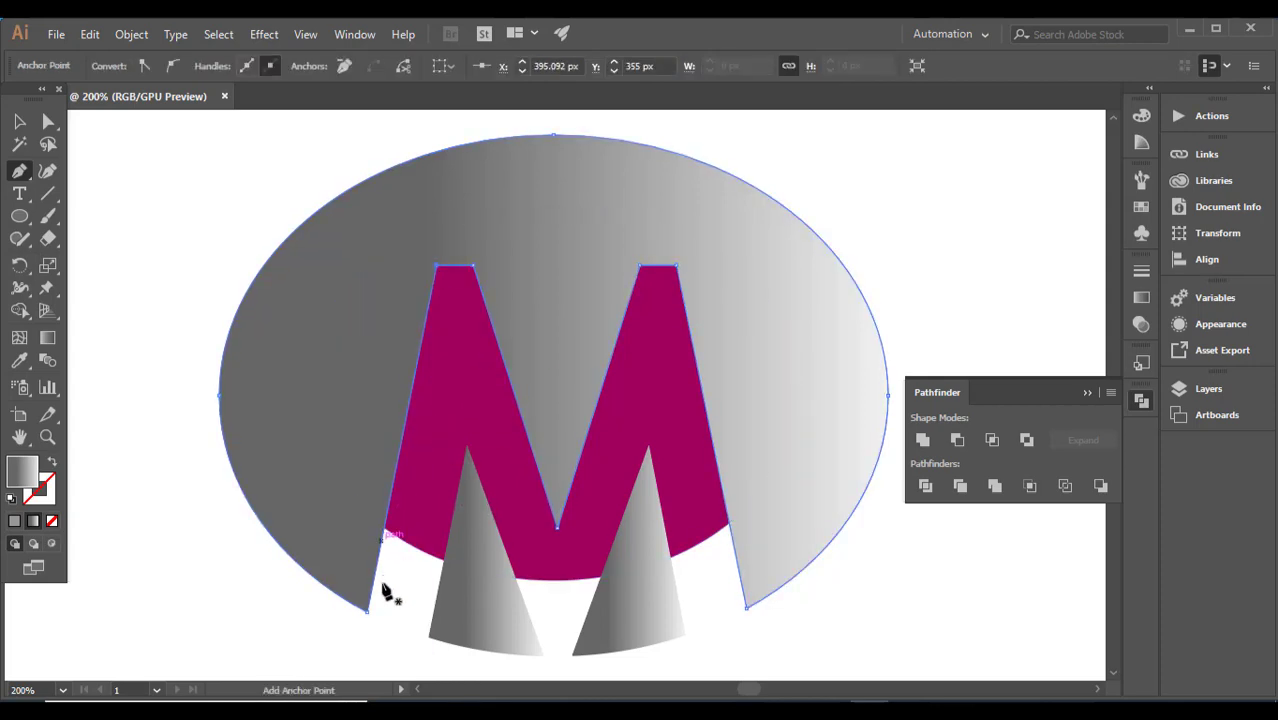
pyautogui.click(384, 528)
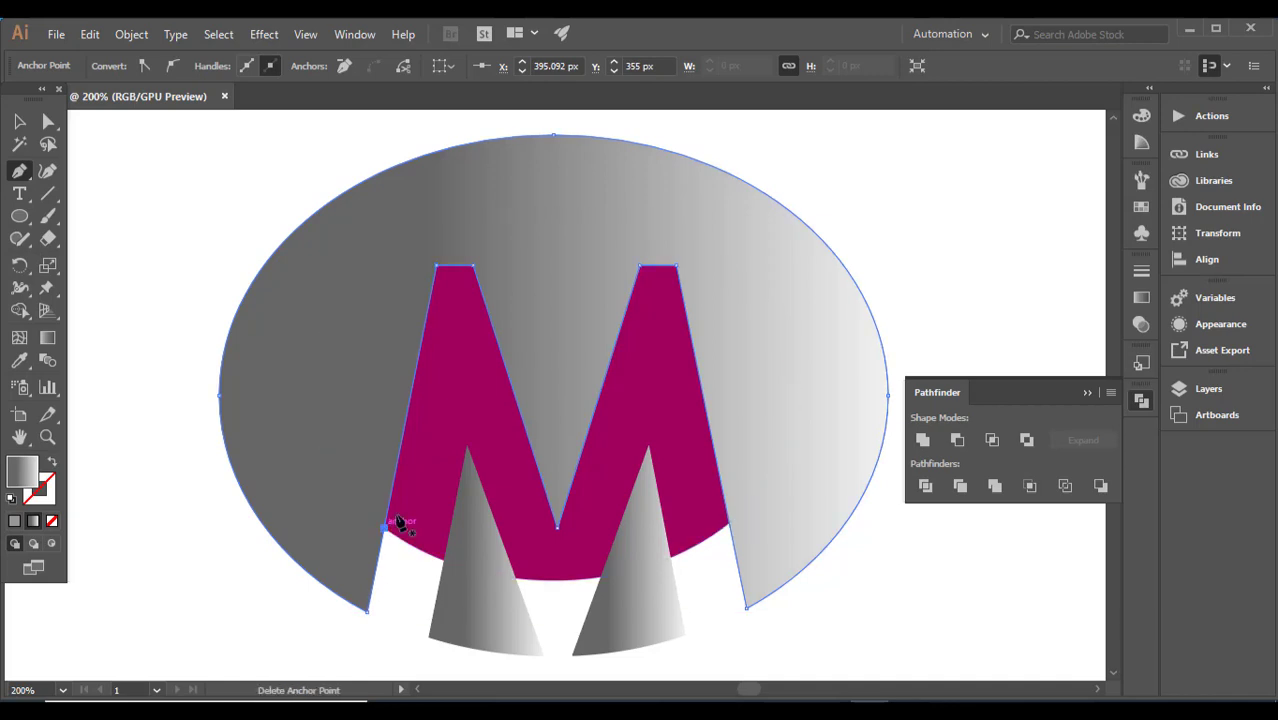
pyautogui.click(452, 292)
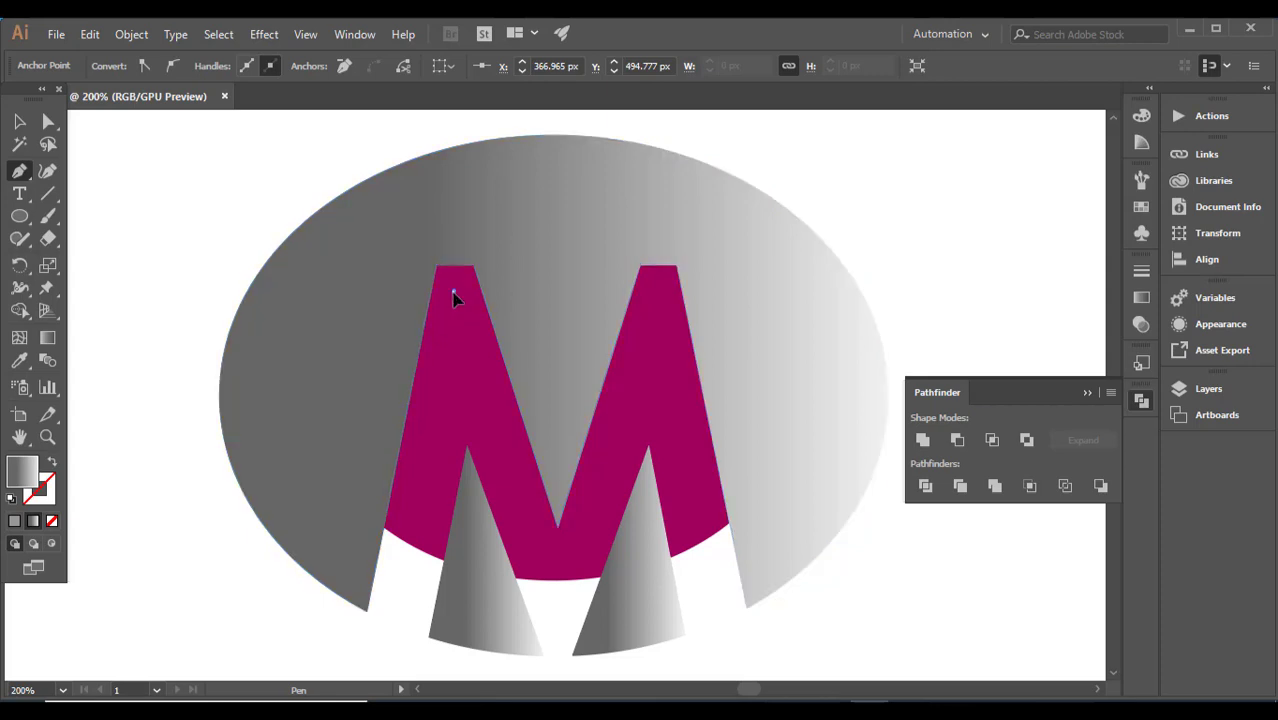
pyautogui.click(384, 528)
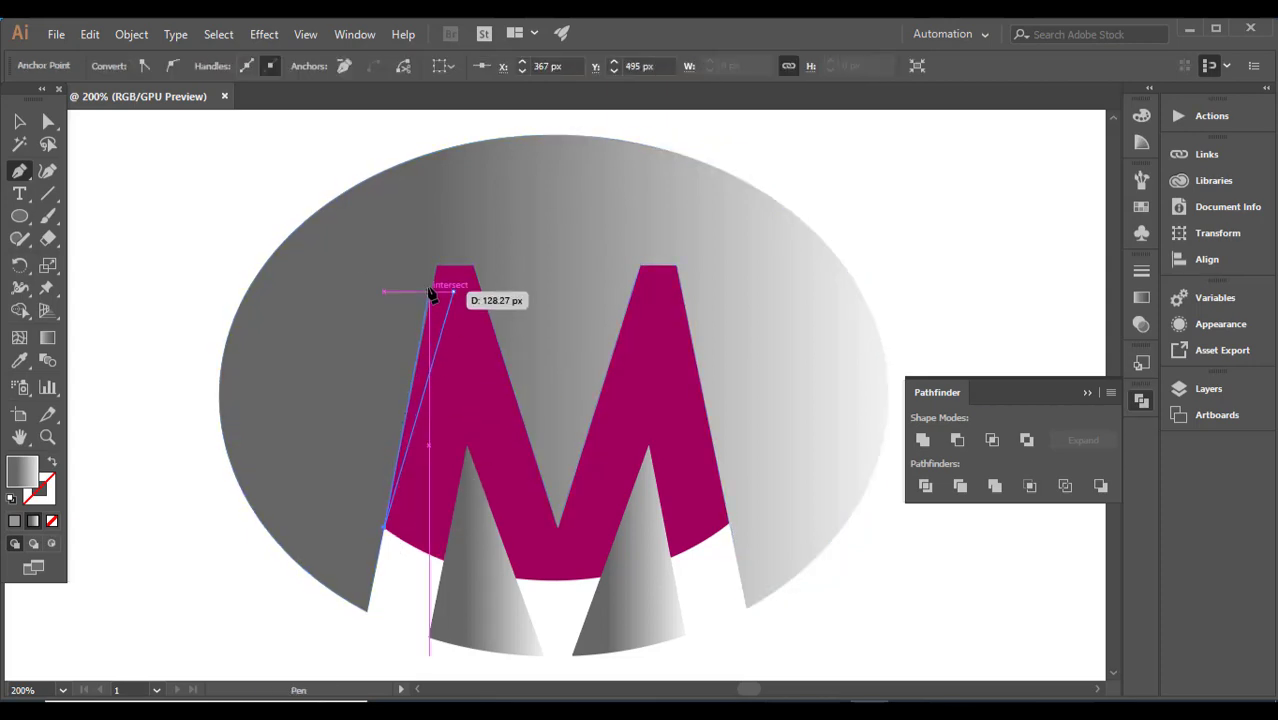
pyautogui.moveTo(437, 268); pyautogui.dragTo(473, 272)
pyautogui.click(475, 270)
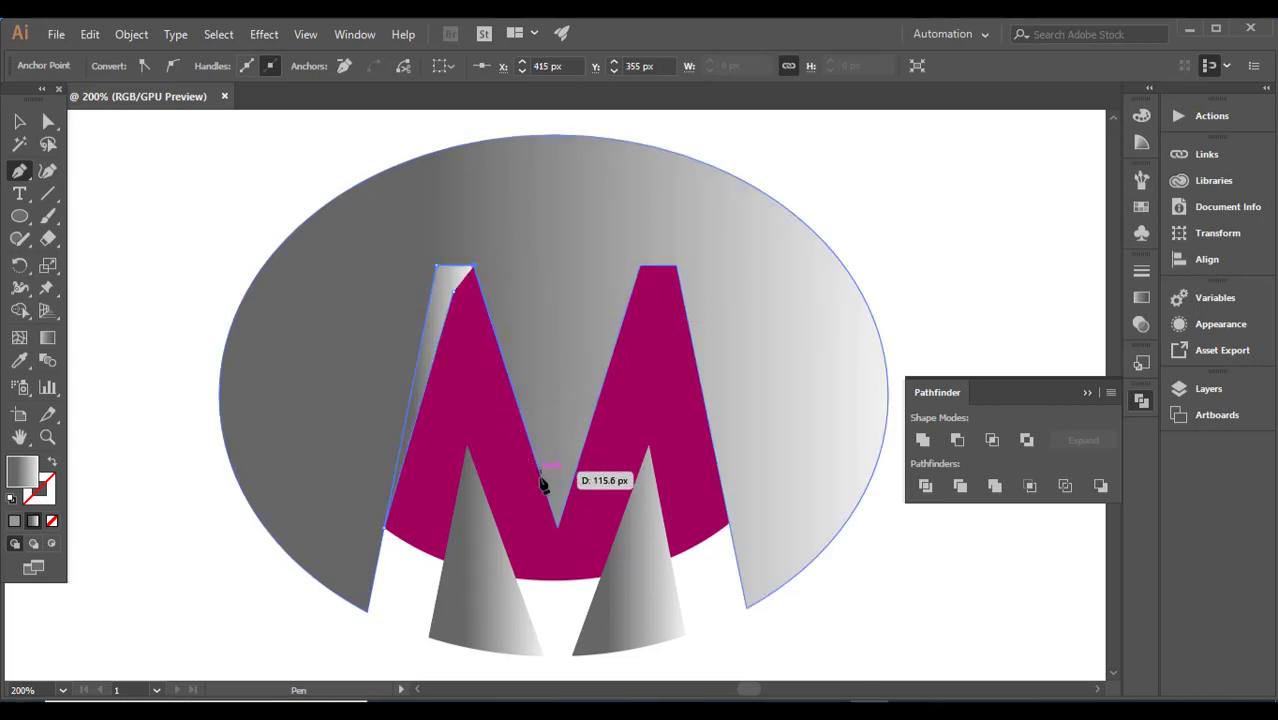
pyautogui.click(557, 528)
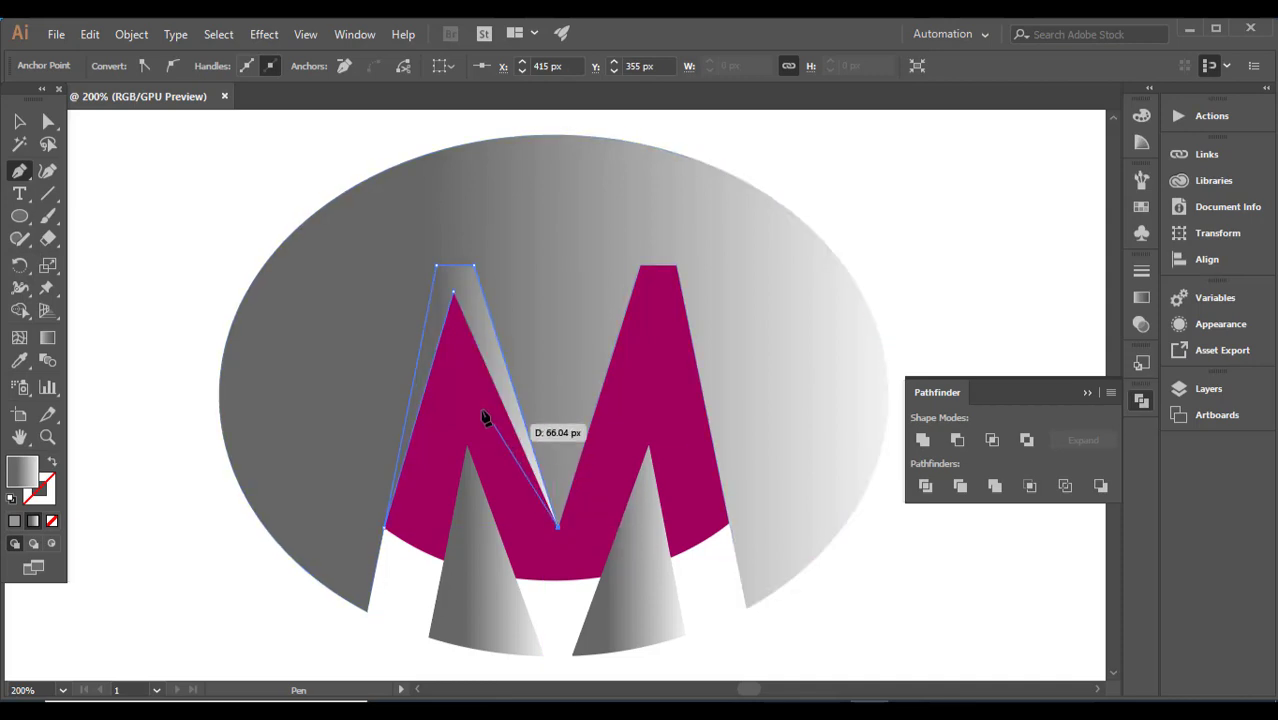
pyautogui.click(453, 292)
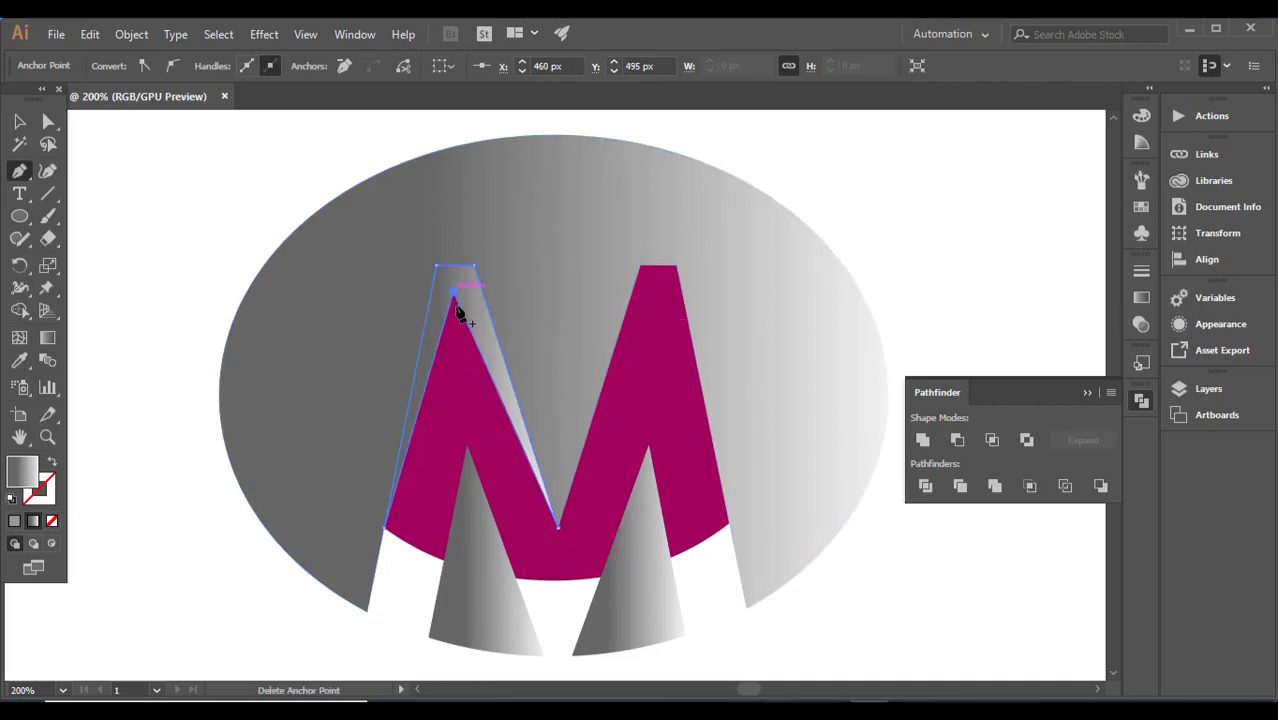
# Step: Draw a matching closed Pen facet over the M's right peak, joining an inner tip, the centre valley, two top corners and lower-right magenta corner
pyautogui.click(653, 288)
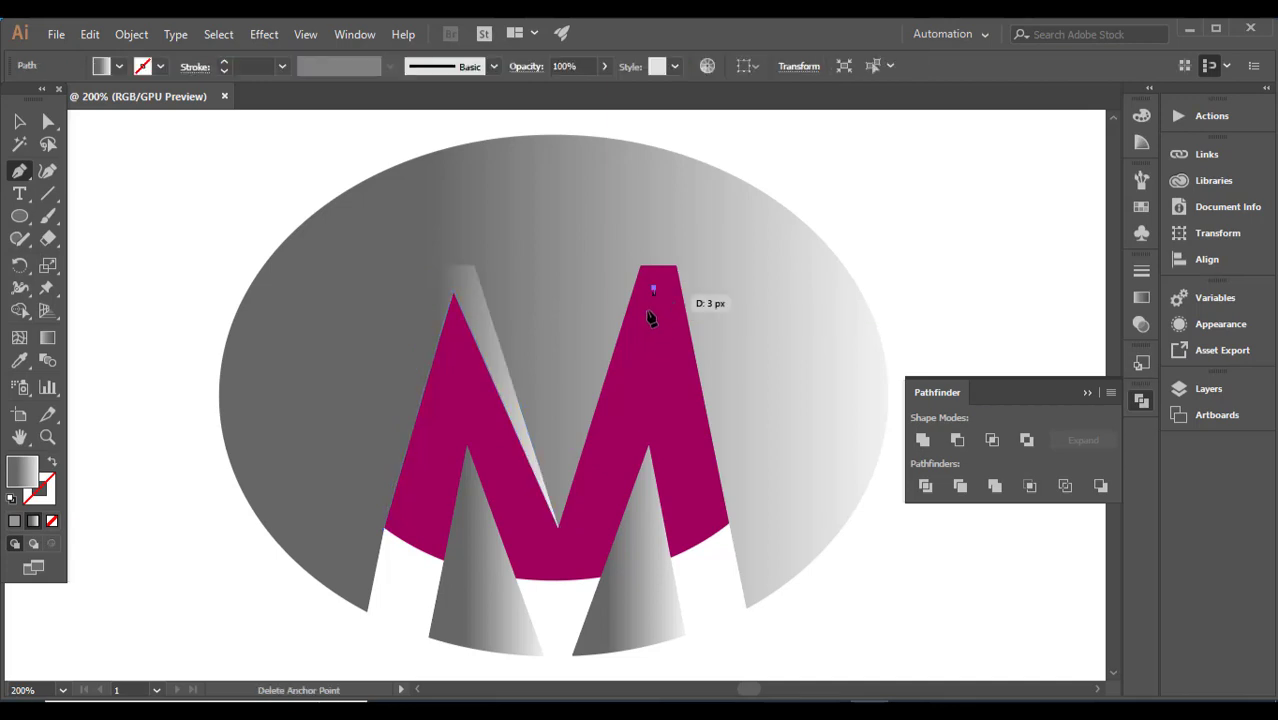
pyautogui.click(559, 529)
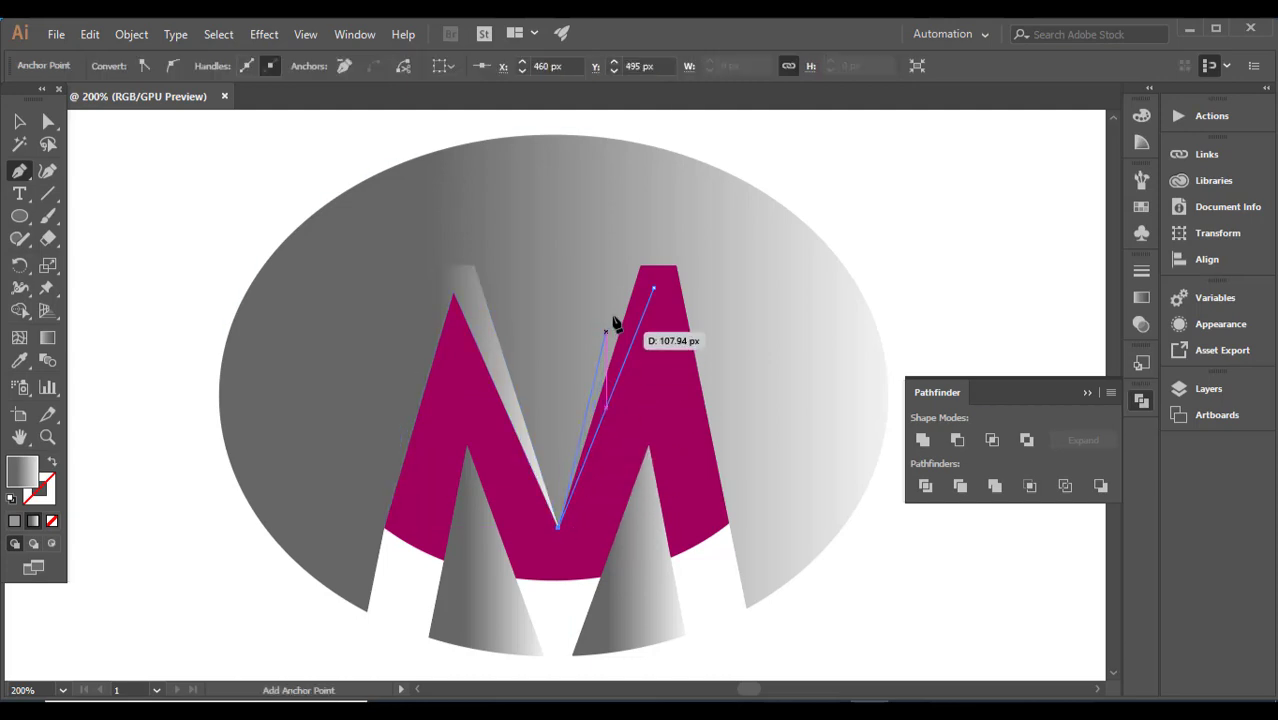
pyautogui.click(640, 267)
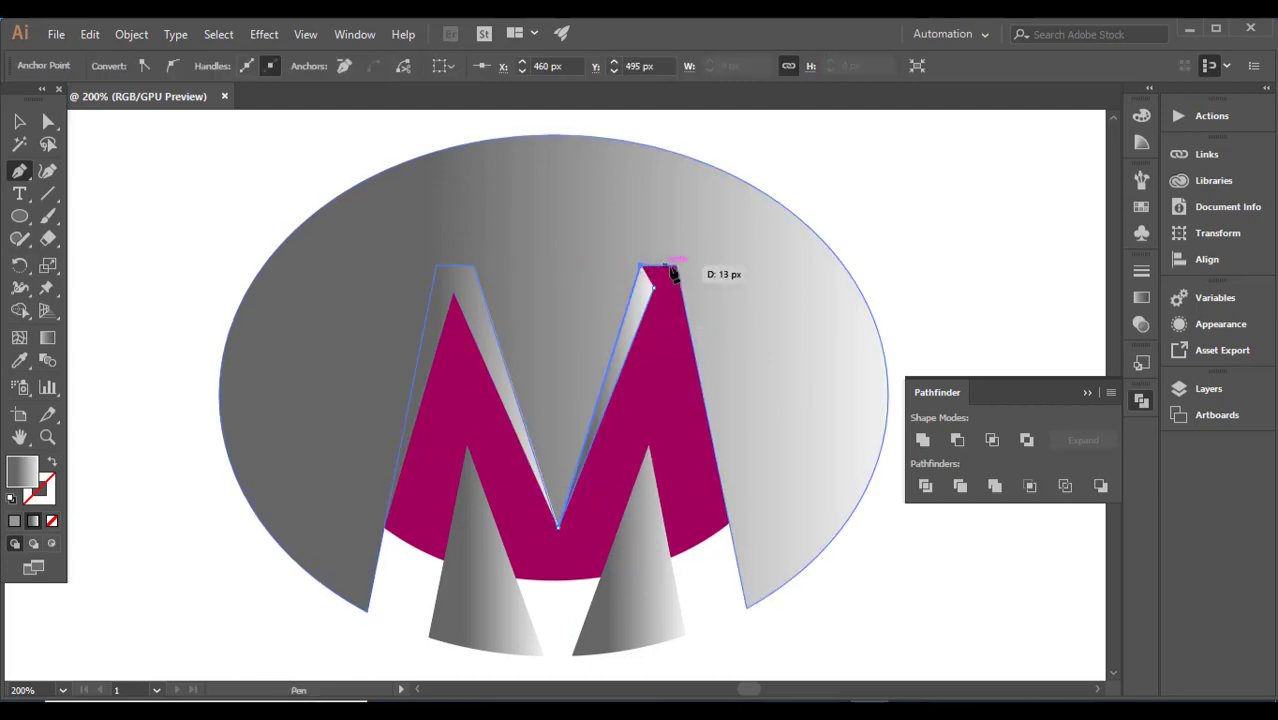
pyautogui.click(676, 267)
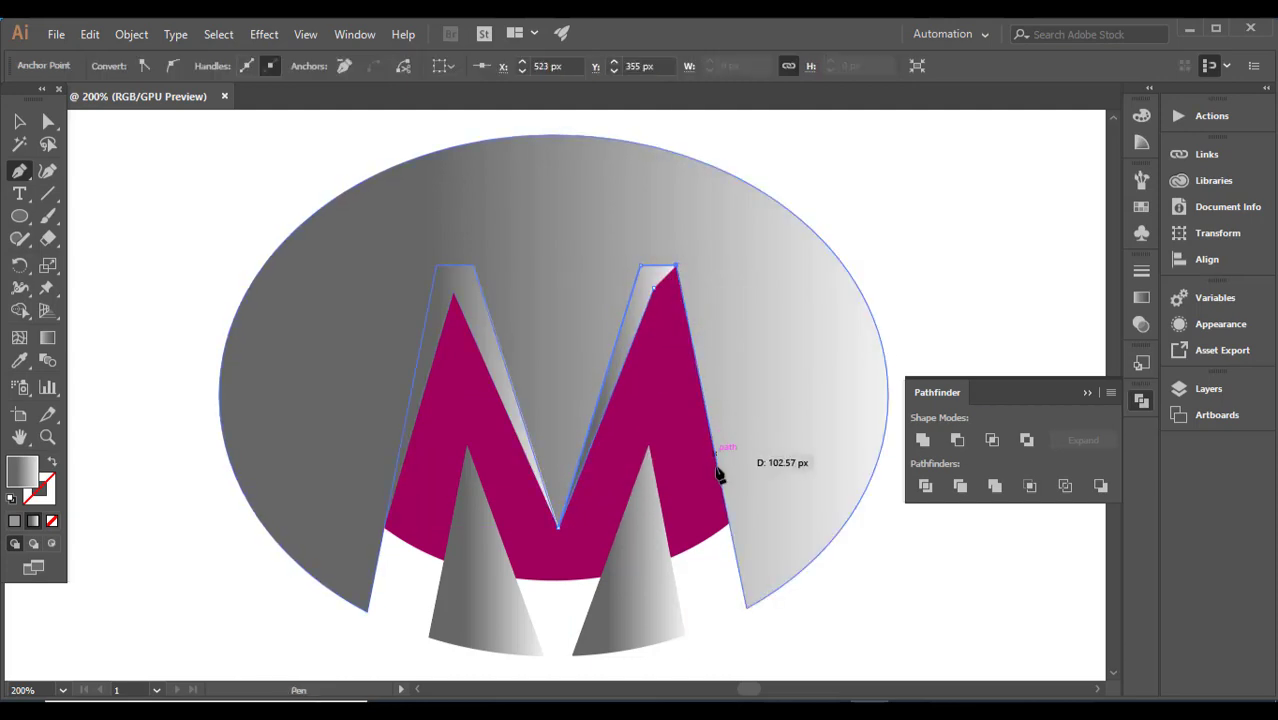
pyautogui.click(728, 522)
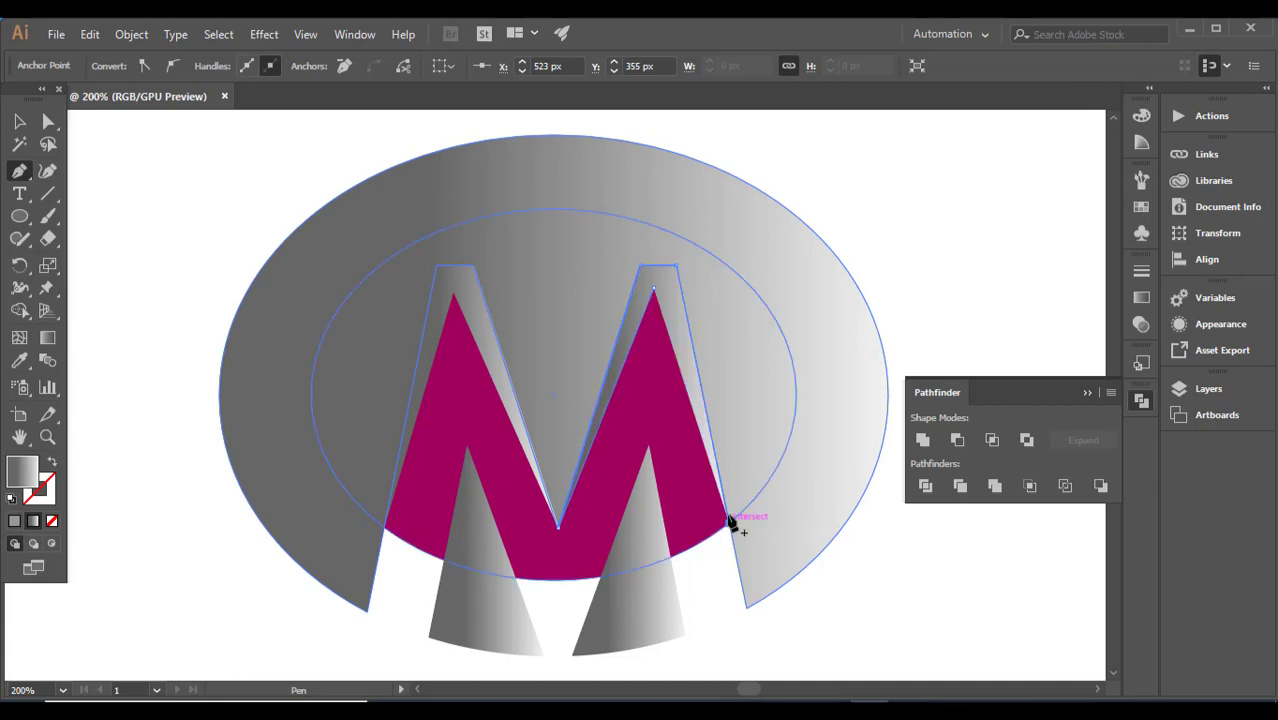
pyautogui.click(655, 293)
# Step: Draw a closed Pen triangle from the left grey wedge's apex to the magenta ellipse's bottom edge and the wedge's inner bottom corner
pyautogui.hotkey('ctrl', '-')
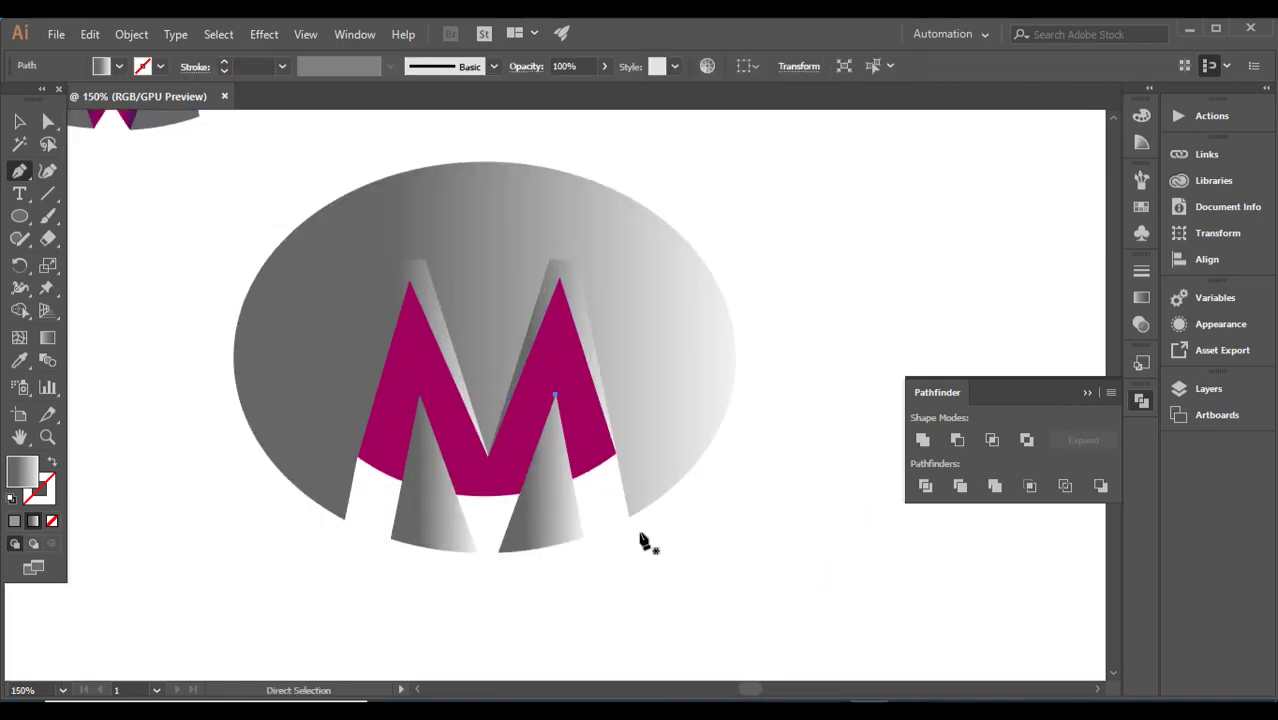
pyautogui.hotkey('ctrl', '+')
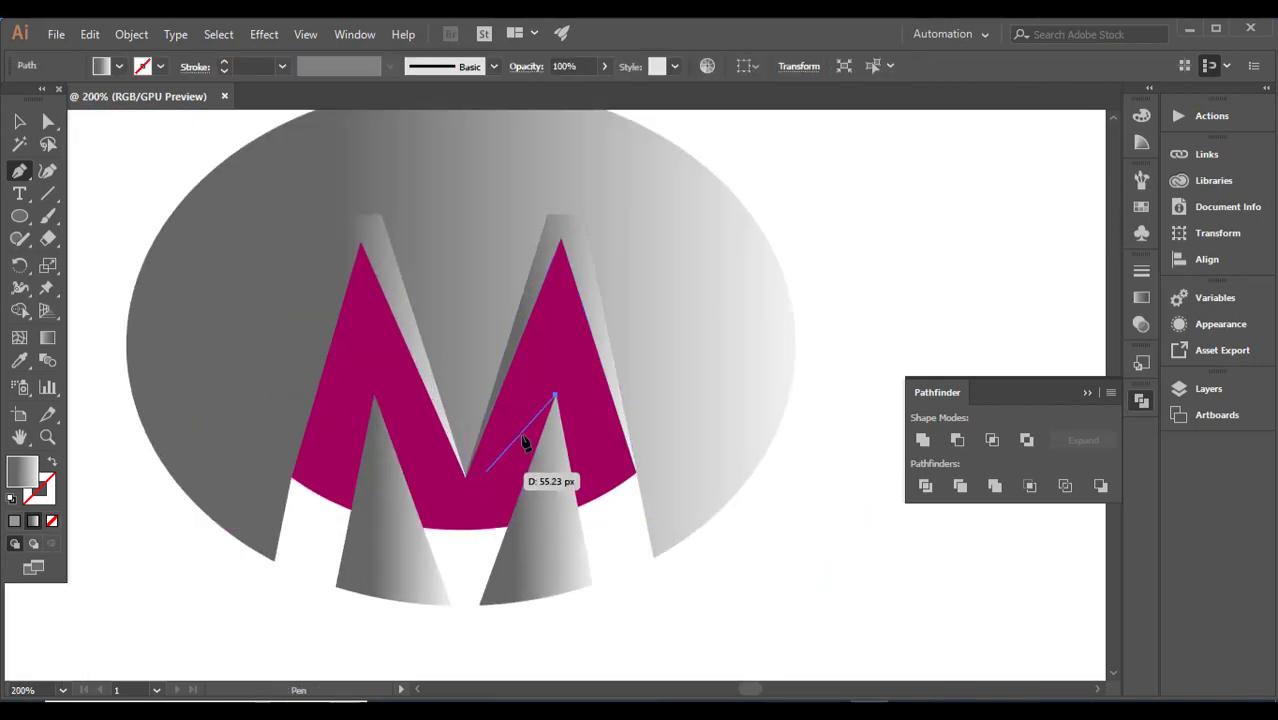
pyautogui.click(374, 397)
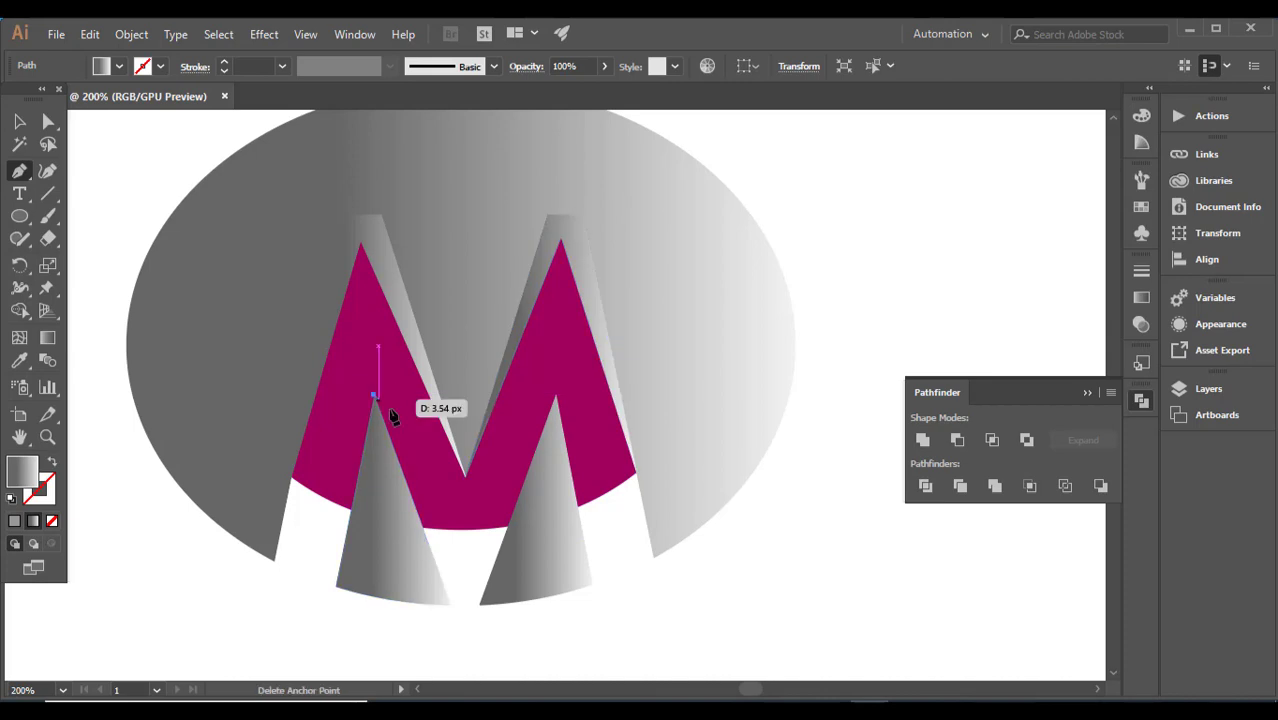
pyautogui.click(459, 529)
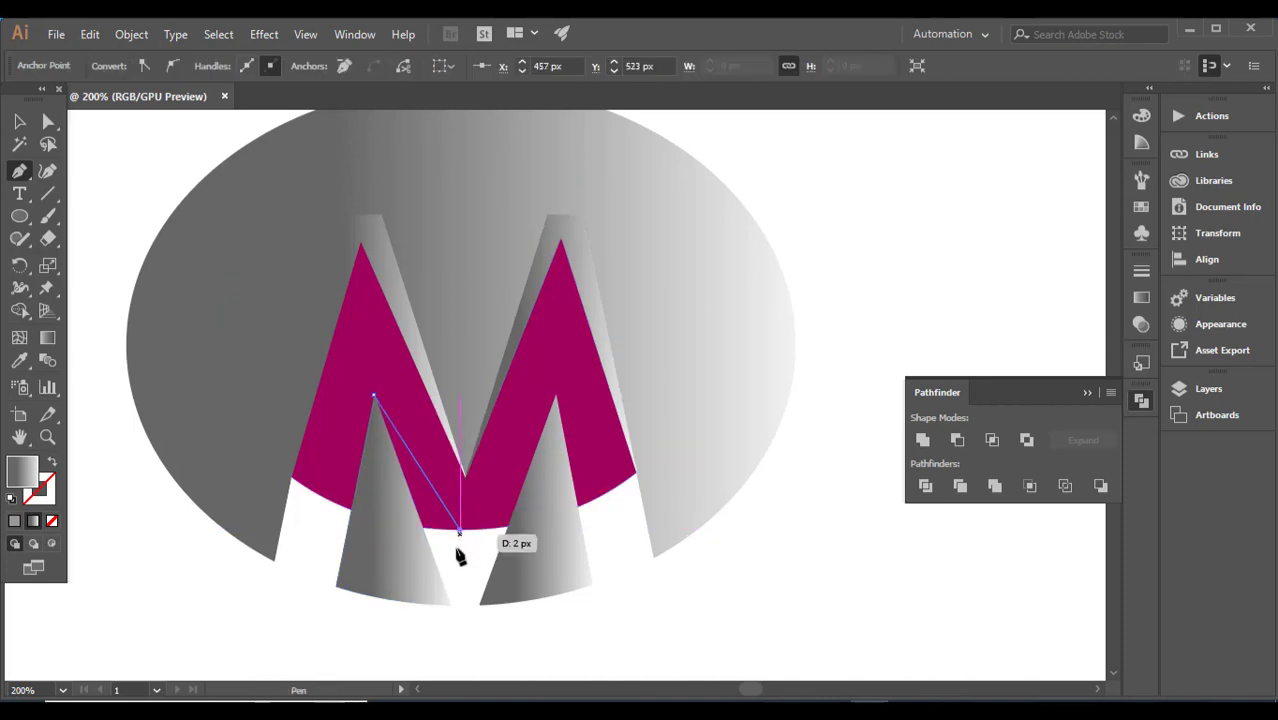
pyautogui.click(450, 604)
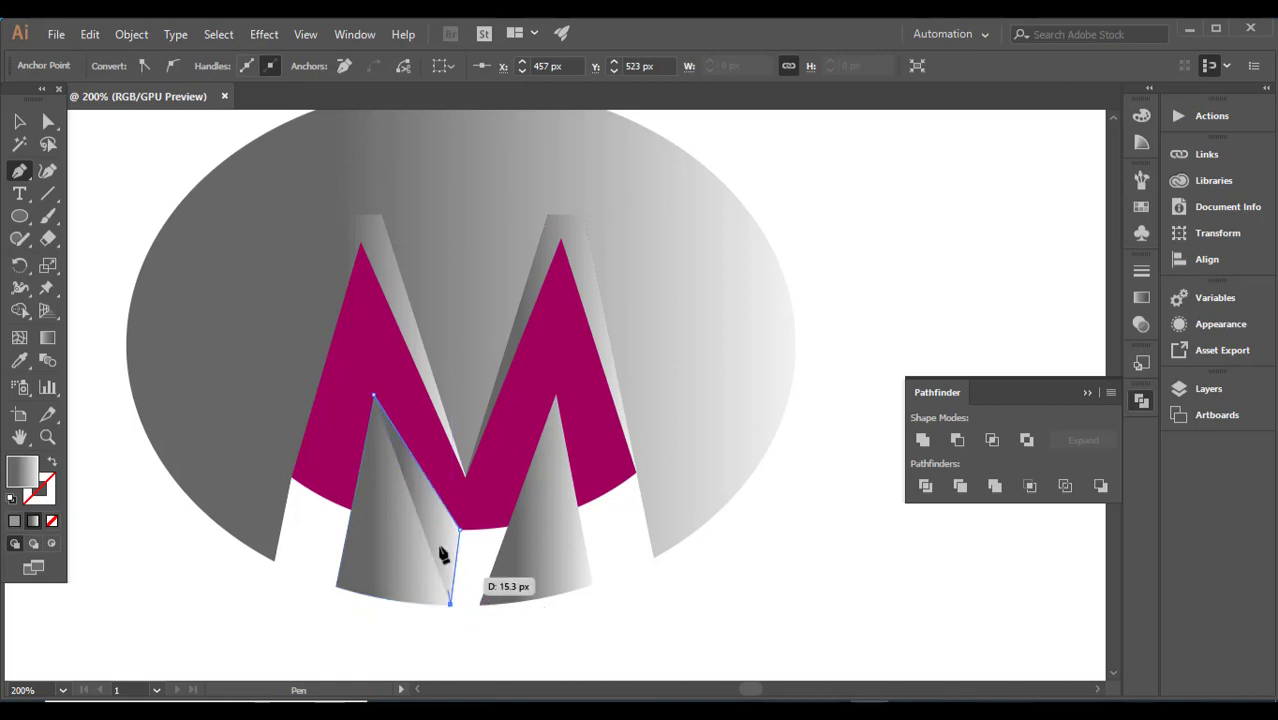
pyautogui.click(374, 397)
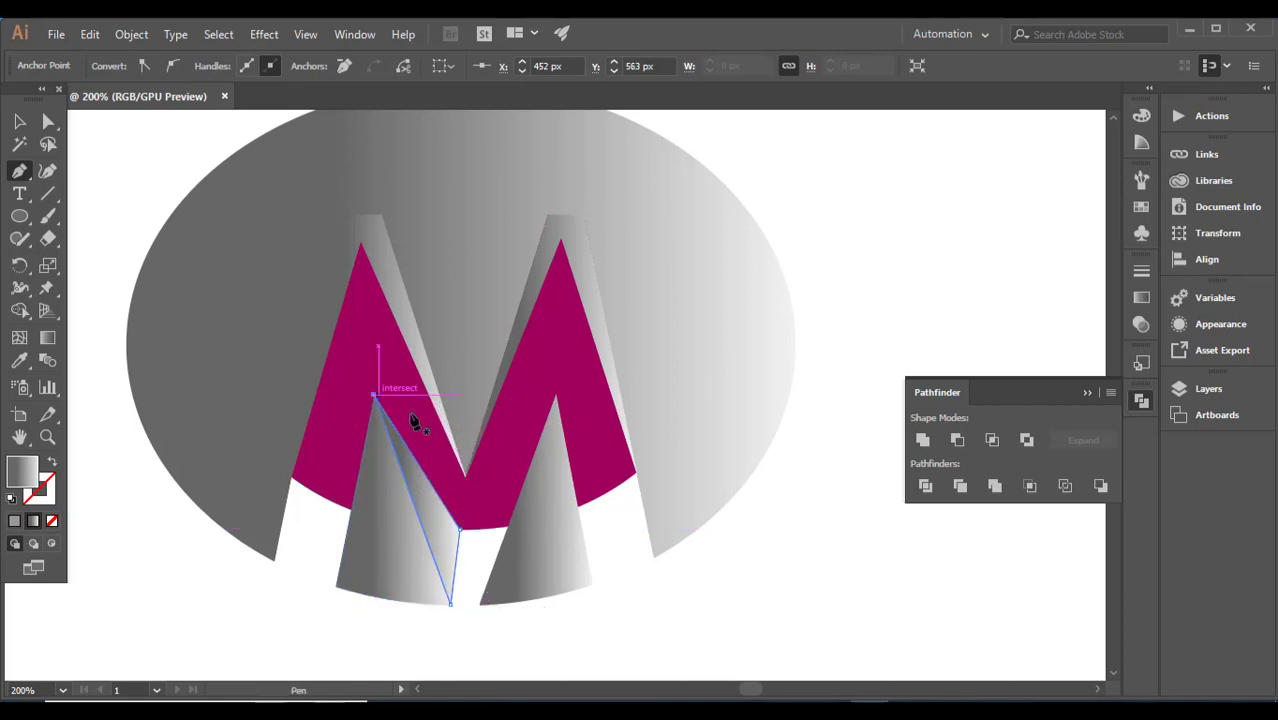
# Step: Draw a closed Pen triangle from the right grey wedge's apex to the magenta ellipse's bottom edge and the wedge's inner bottom corner
pyautogui.click(555, 397)
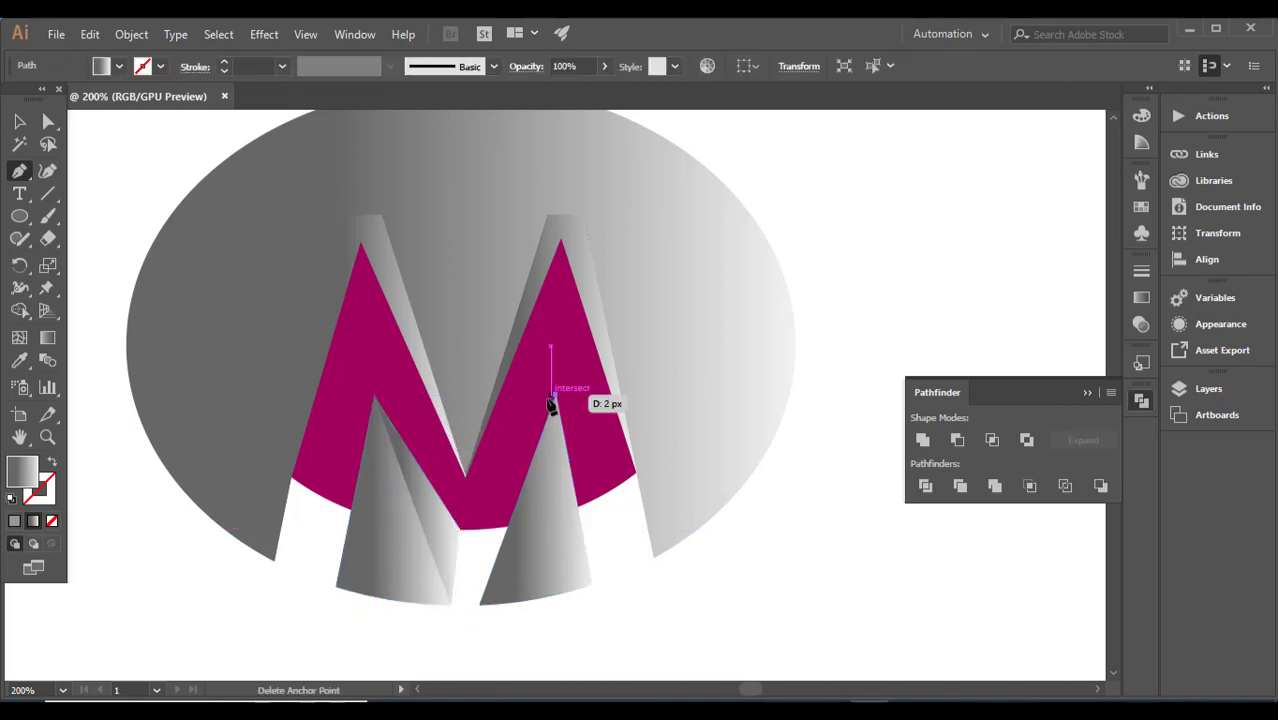
pyautogui.click(482, 527)
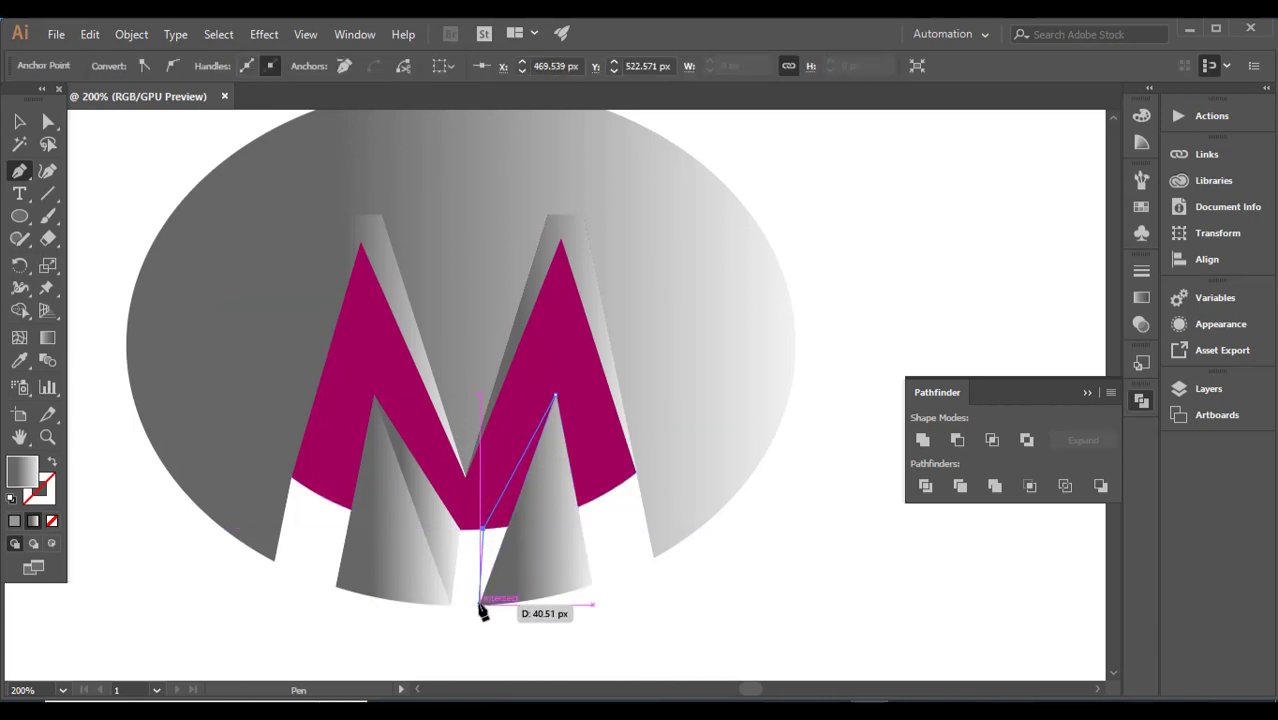
pyautogui.click(479, 604)
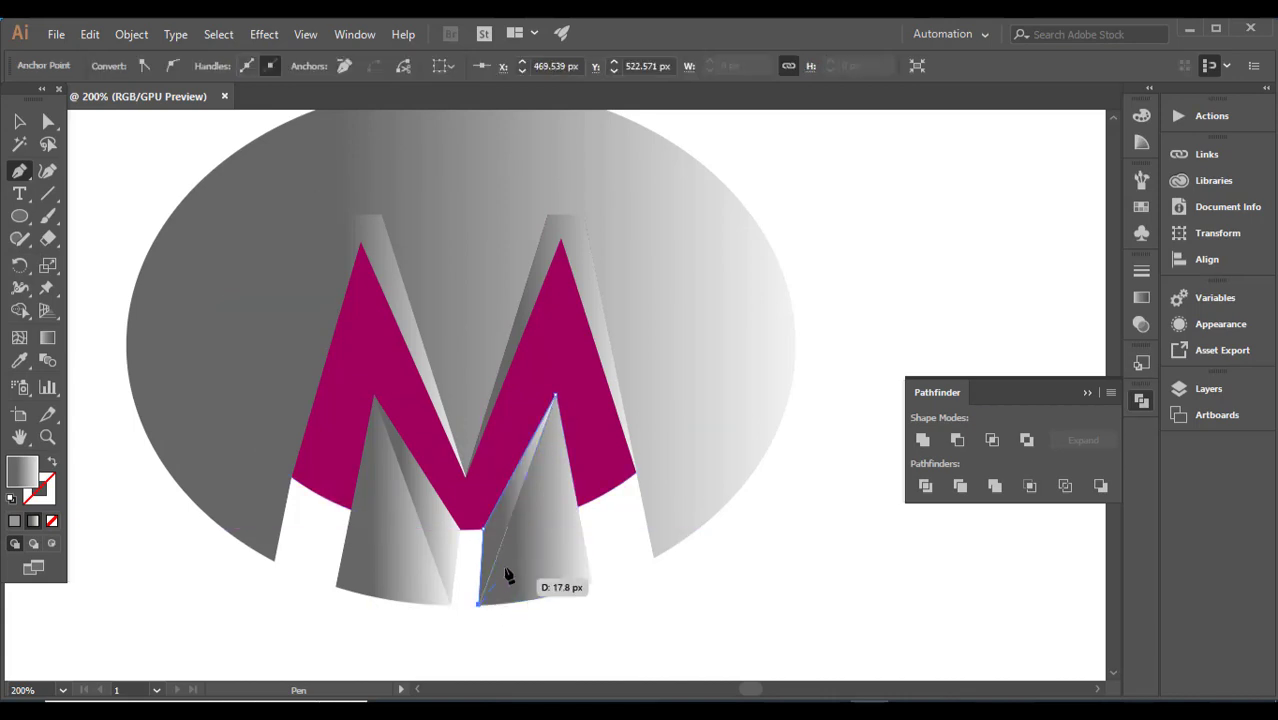
pyautogui.click(556, 398)
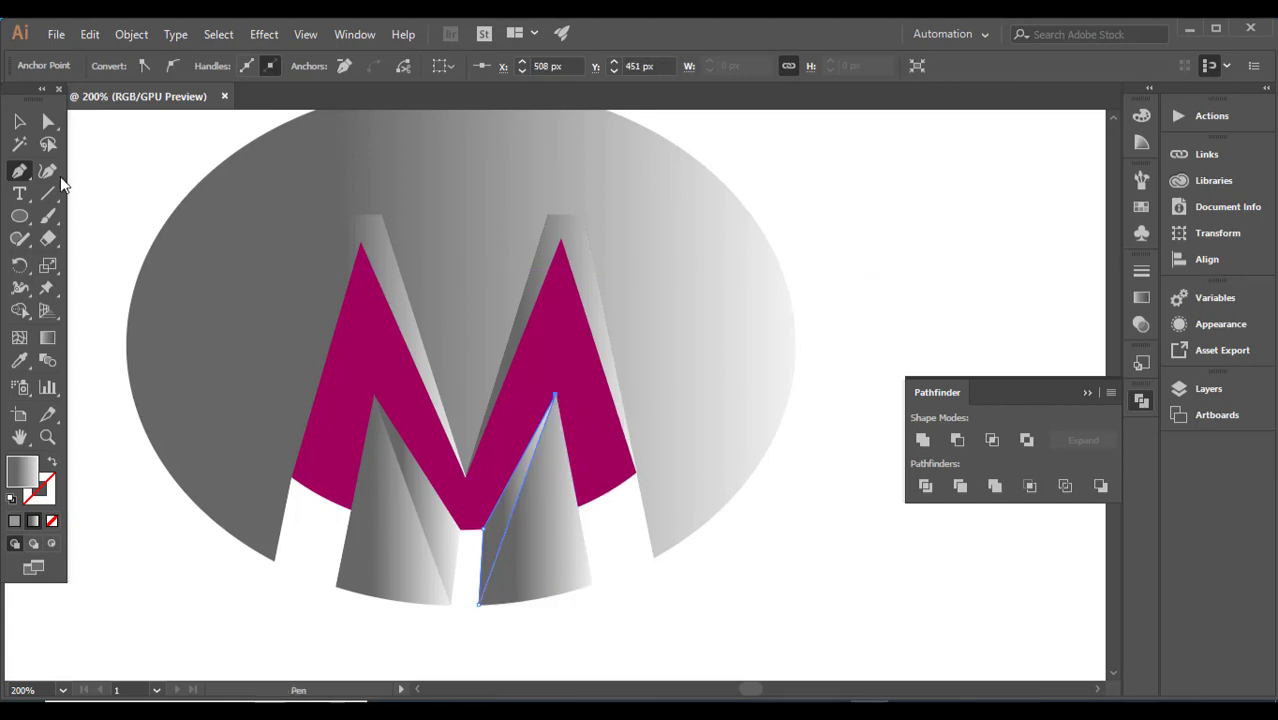
# Step: Sample the reference logo's magenta-to-dark-purple gradients with the Eyedropper onto both lower triangles and the M's left peak facet
pyautogui.hotkey('ctrl', '-')
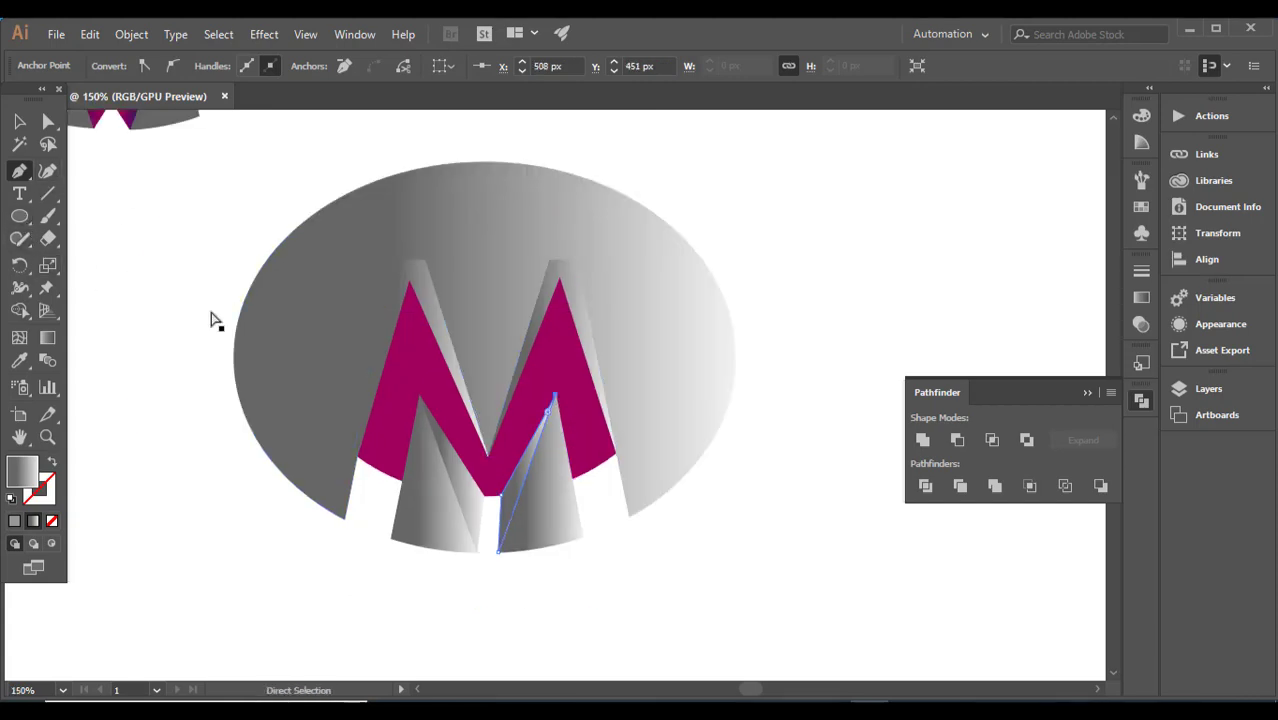
pyautogui.hotkey('ctrl', '-')
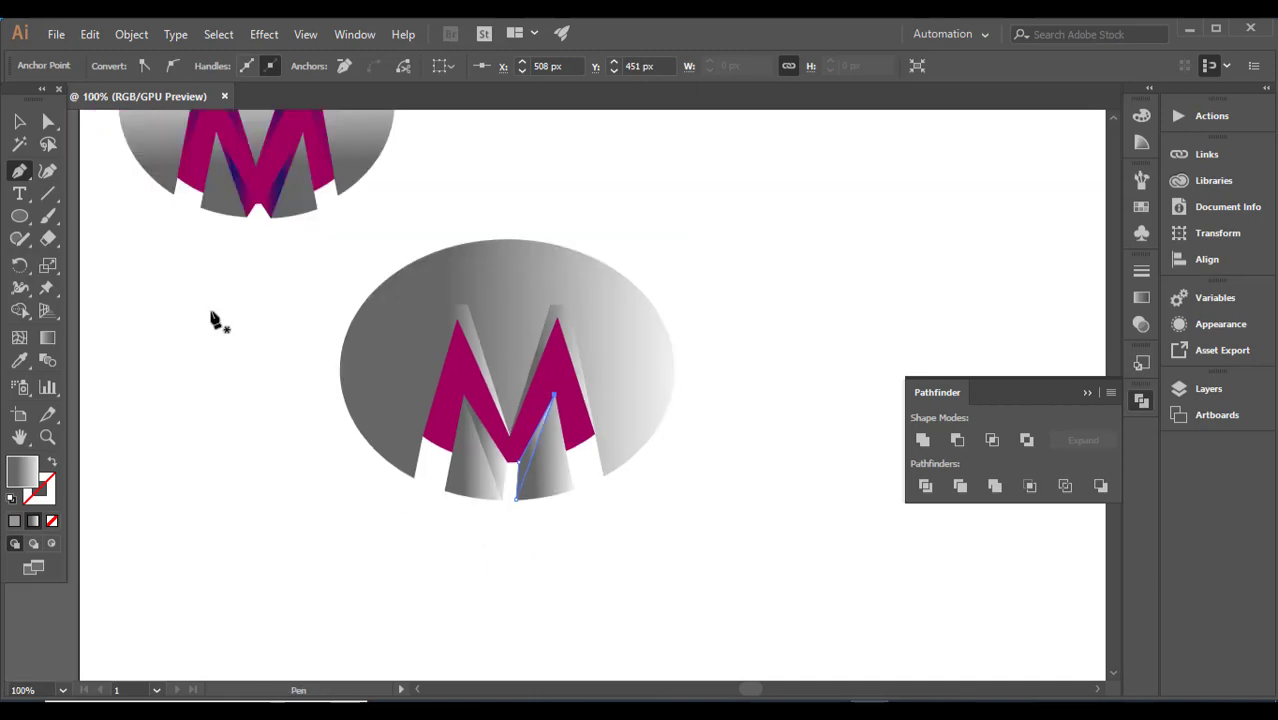
pyautogui.click(22, 362)
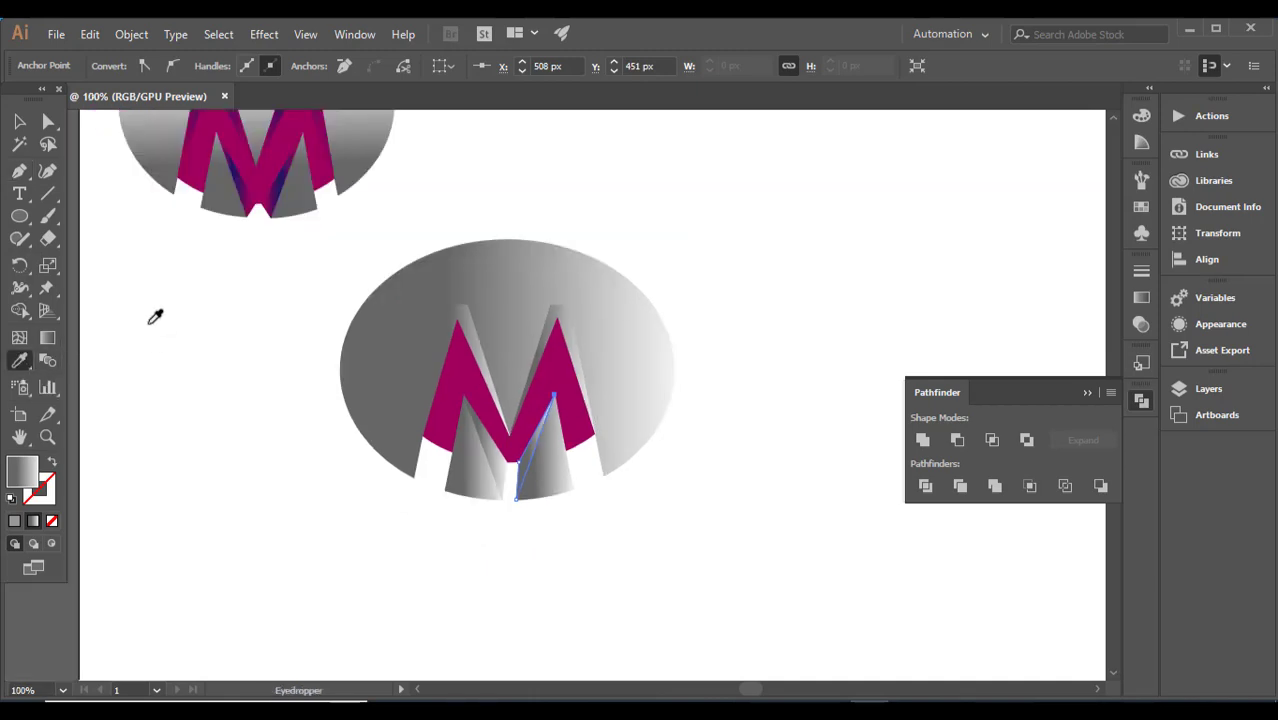
pyautogui.click(283, 185)
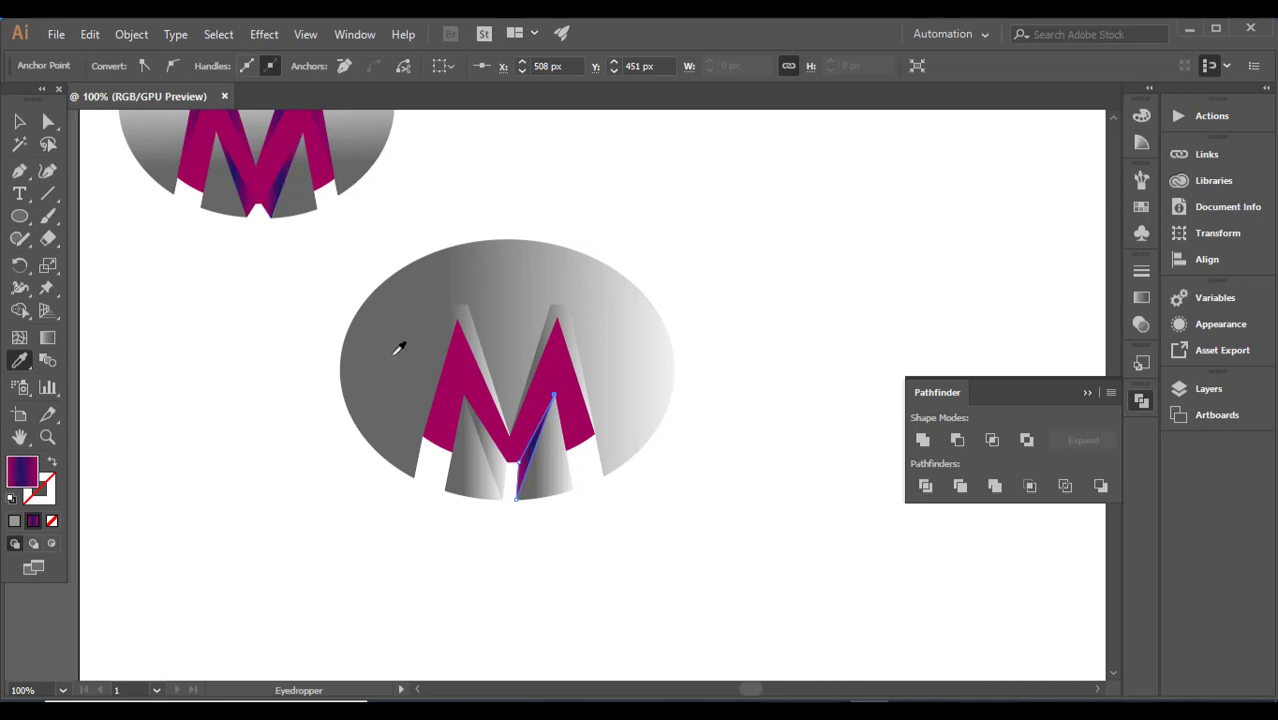
pyautogui.keyDown('ctrl'); pyautogui.click(495, 462); pyautogui.keyUp('ctrl')
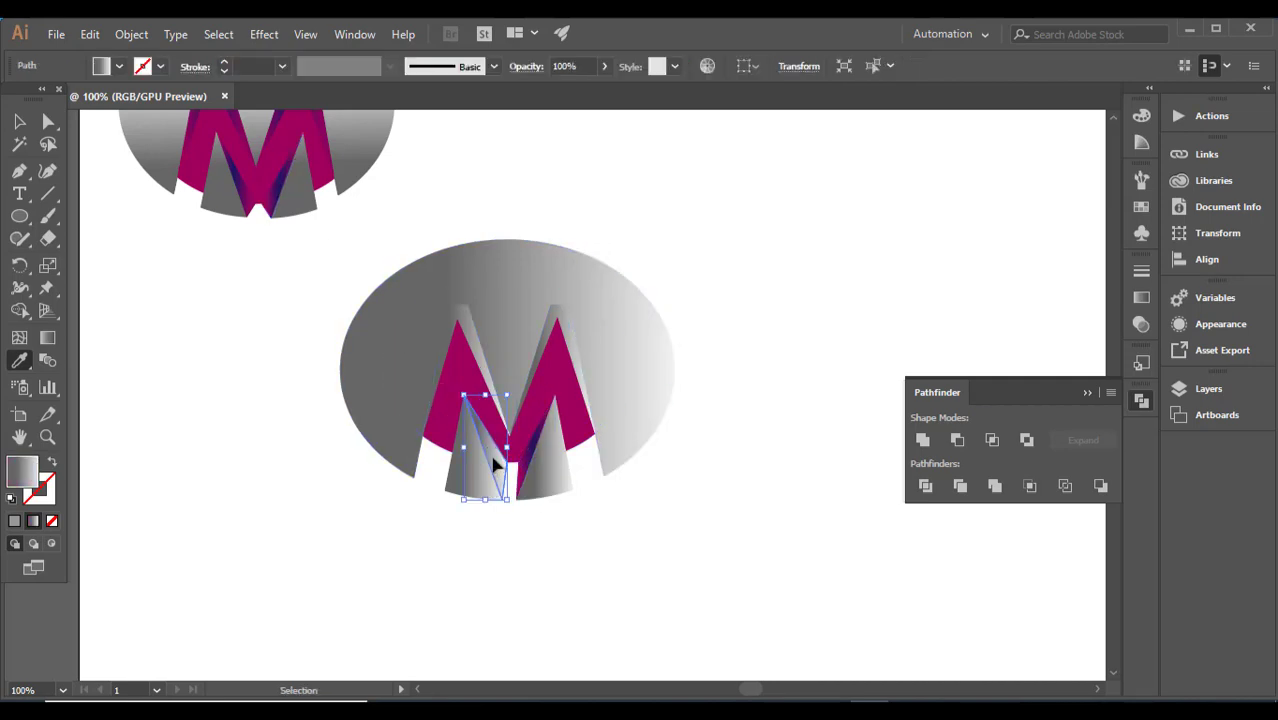
pyautogui.click(258, 196)
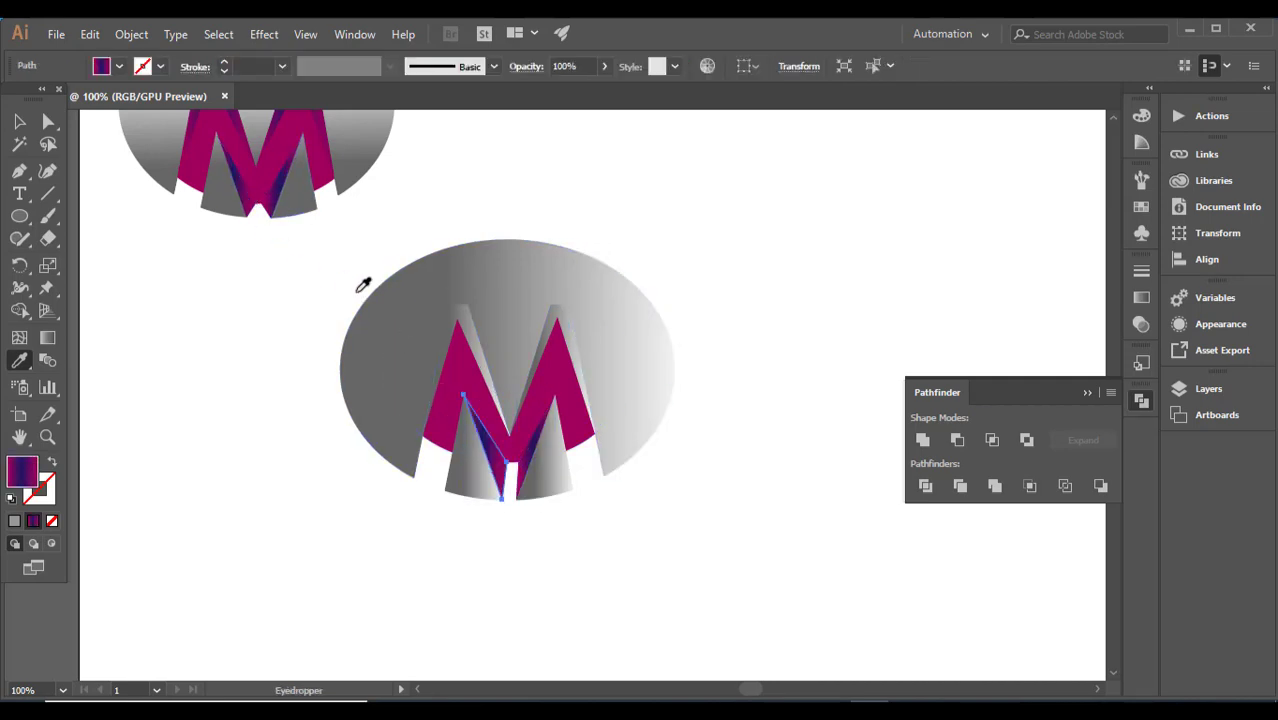
pyautogui.keyDown('ctrl'); pyautogui.click(451, 343); pyautogui.keyUp('ctrl')
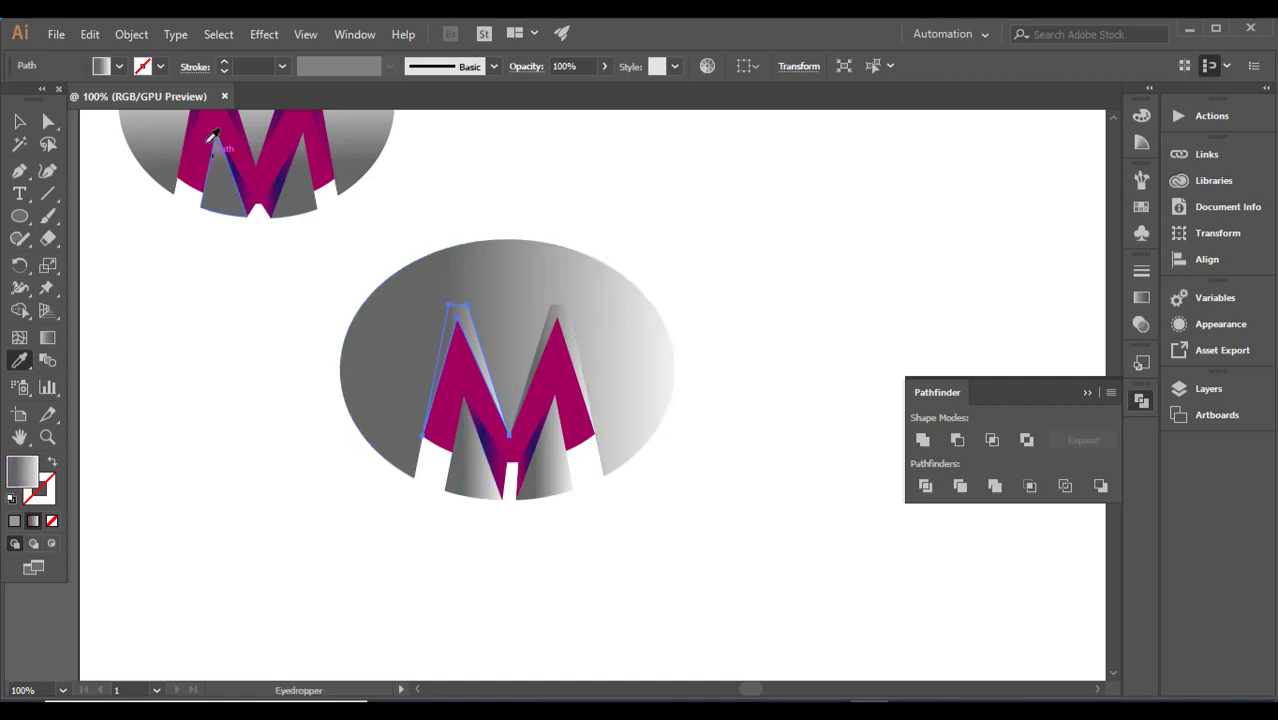
pyautogui.click(199, 117)
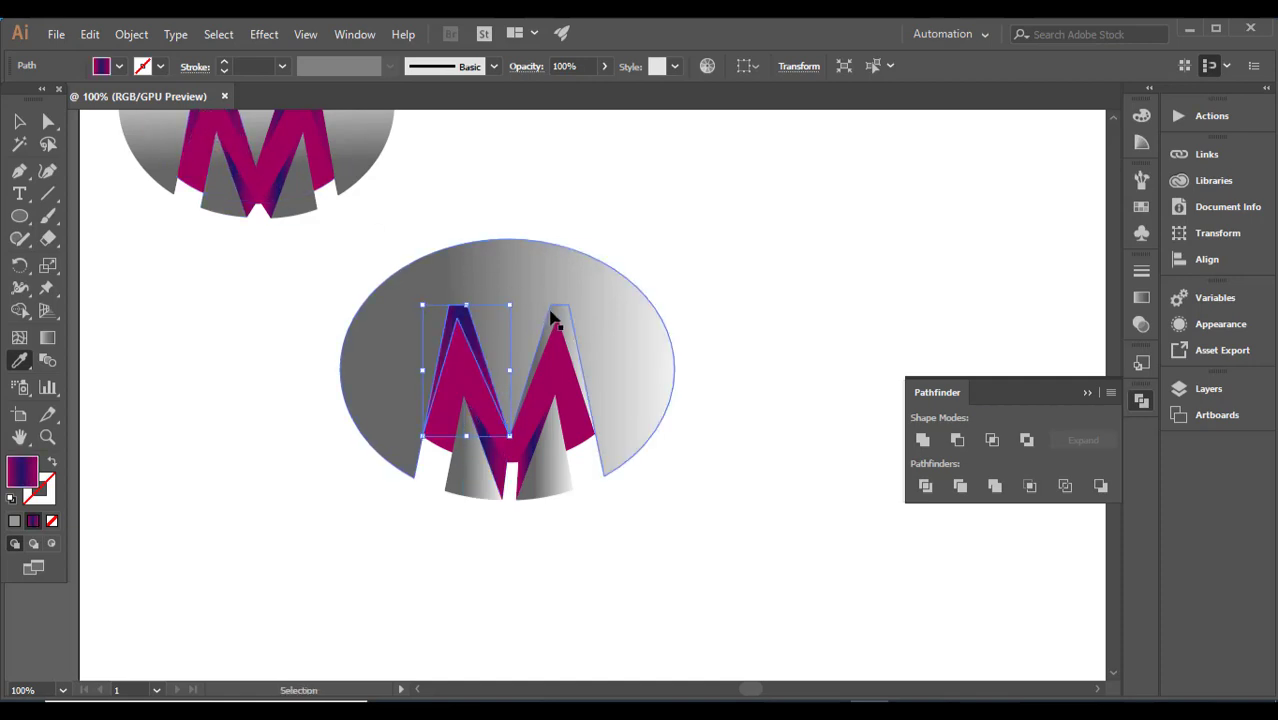
# Step: Sample the reference logo's magenta-to-dark-purple gradient with the Eyedropper onto the M's right peak facet
pyautogui.keyDown('ctrl'); pyautogui.click(554, 315); pyautogui.keyUp('ctrl')
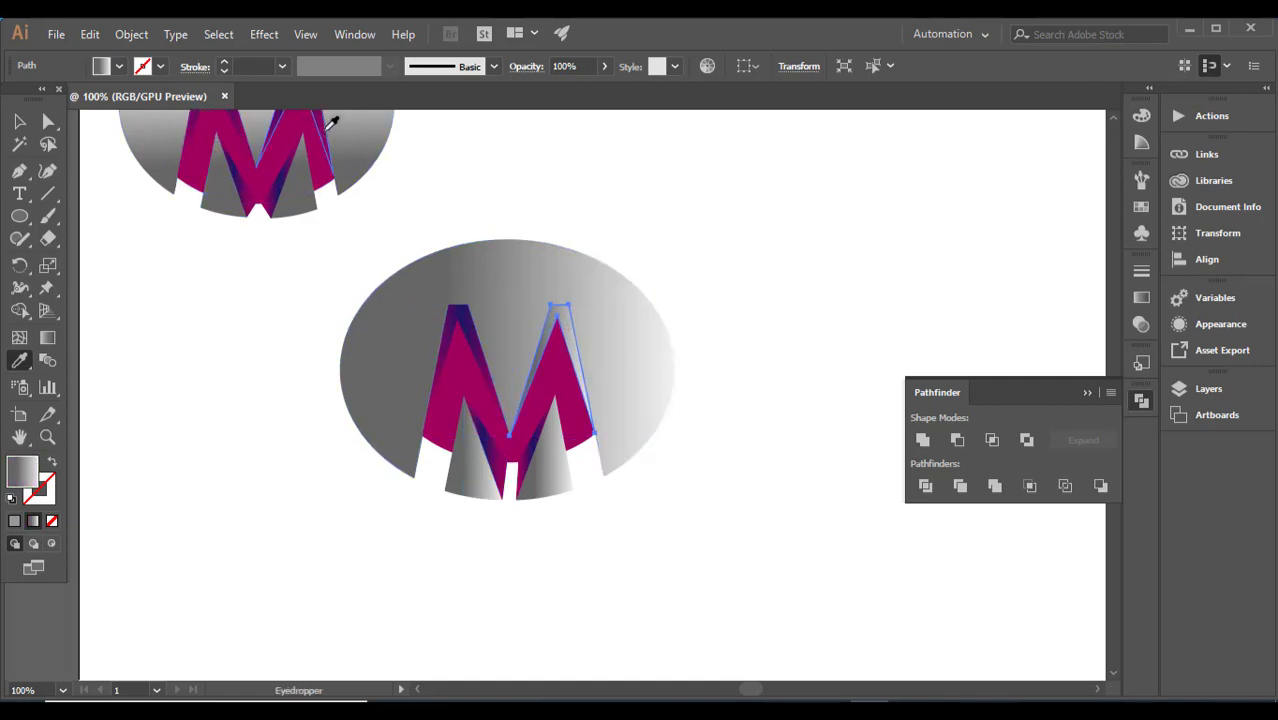
pyautogui.click(332, 122)
# Step: Try to copy the reference ellipse's light-to-dark grey gradient onto the new grey ellipse with the Eyedropper
pyautogui.keyDown('ctrl'); pyautogui.click(432, 286); pyautogui.keyUp('ctrl')
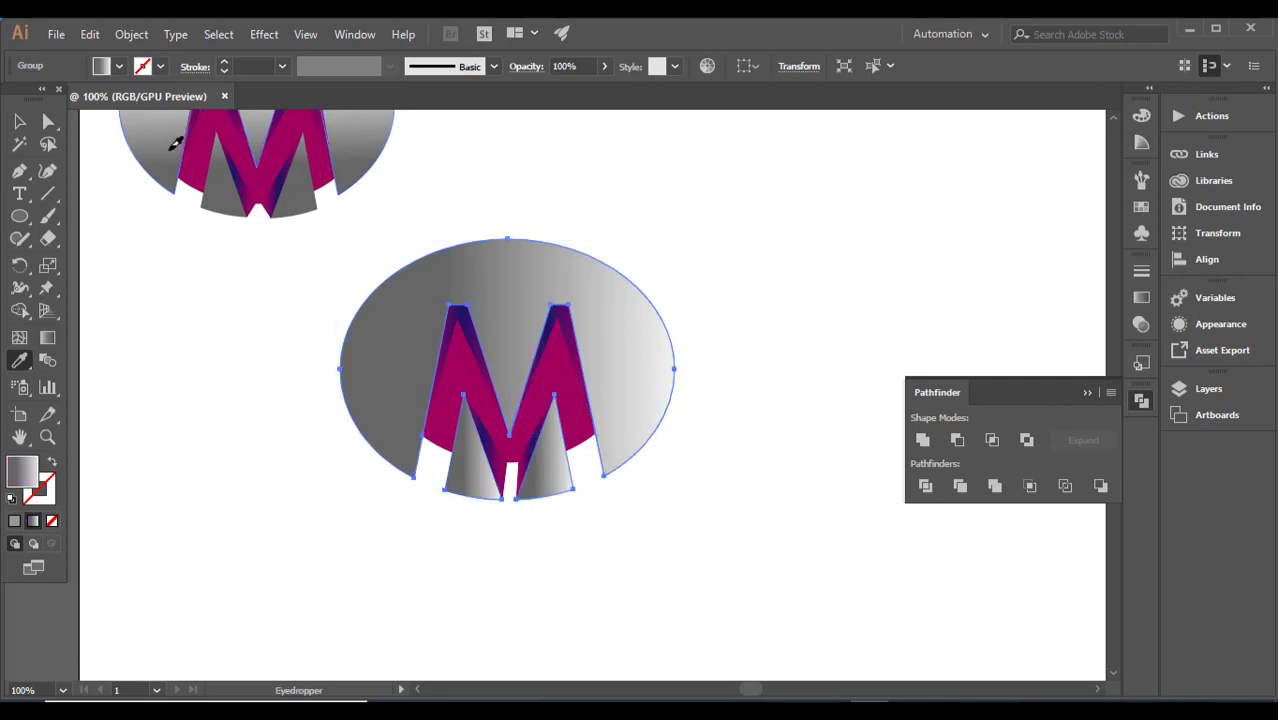
pyautogui.press('ctrl')
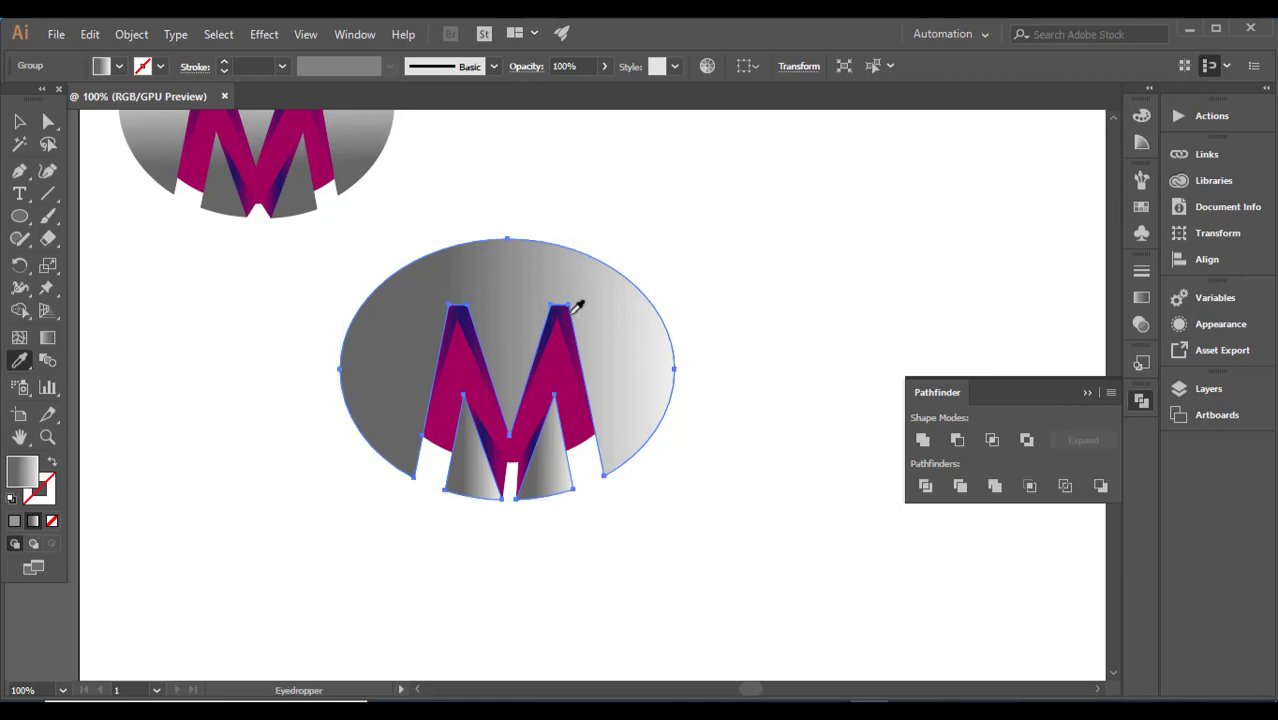
pyautogui.scroll(3, 660, 280)
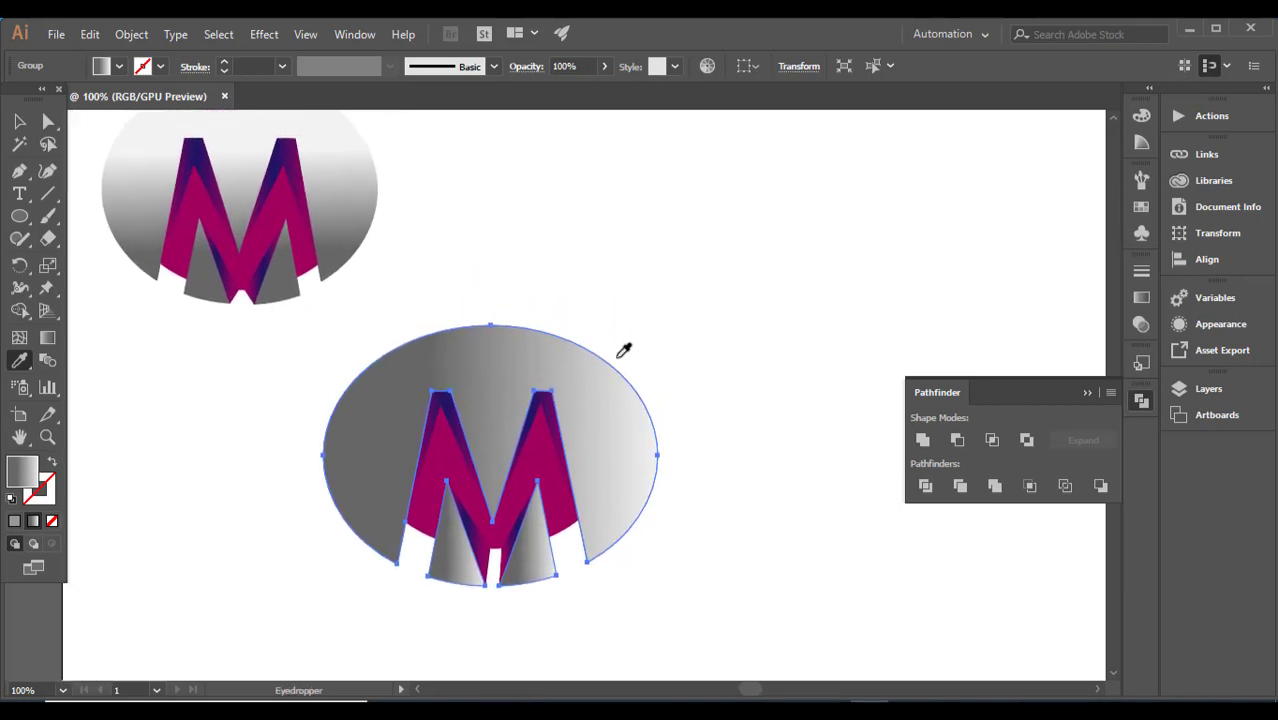
pyautogui.click(13, 122)
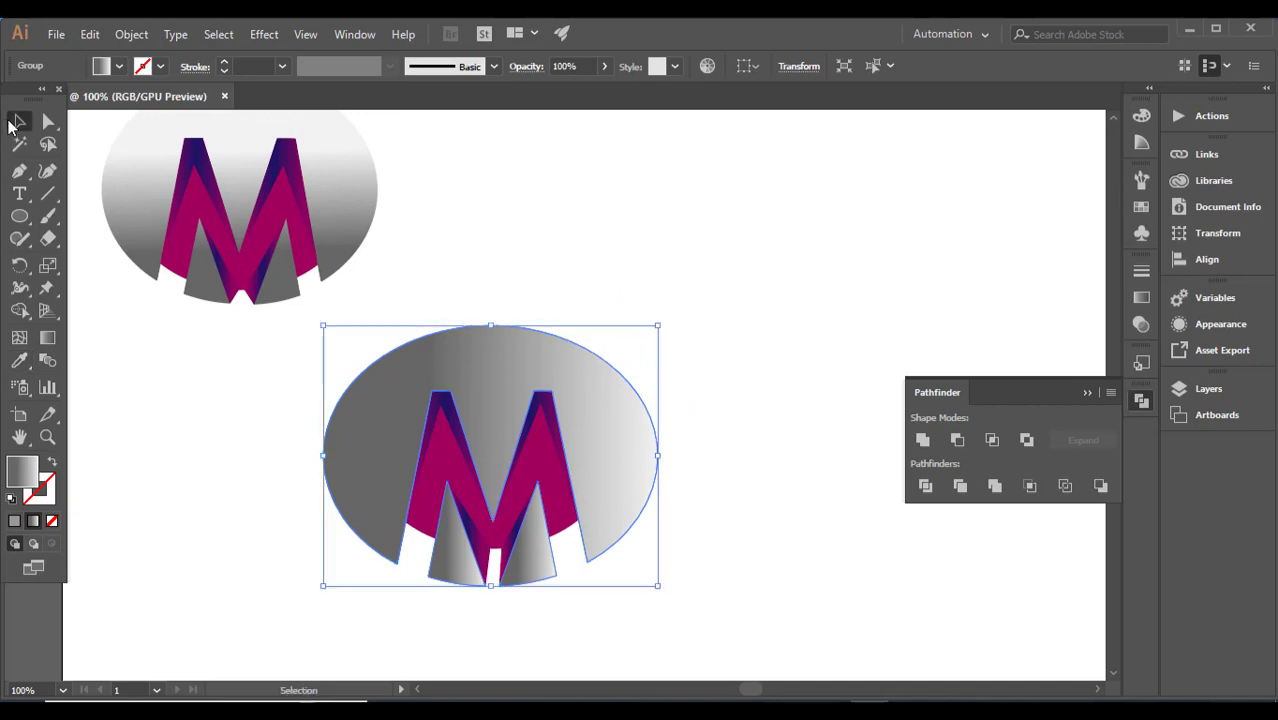
pyautogui.click(165, 380)
pyautogui.click(336, 487)
pyautogui.click(19, 361)
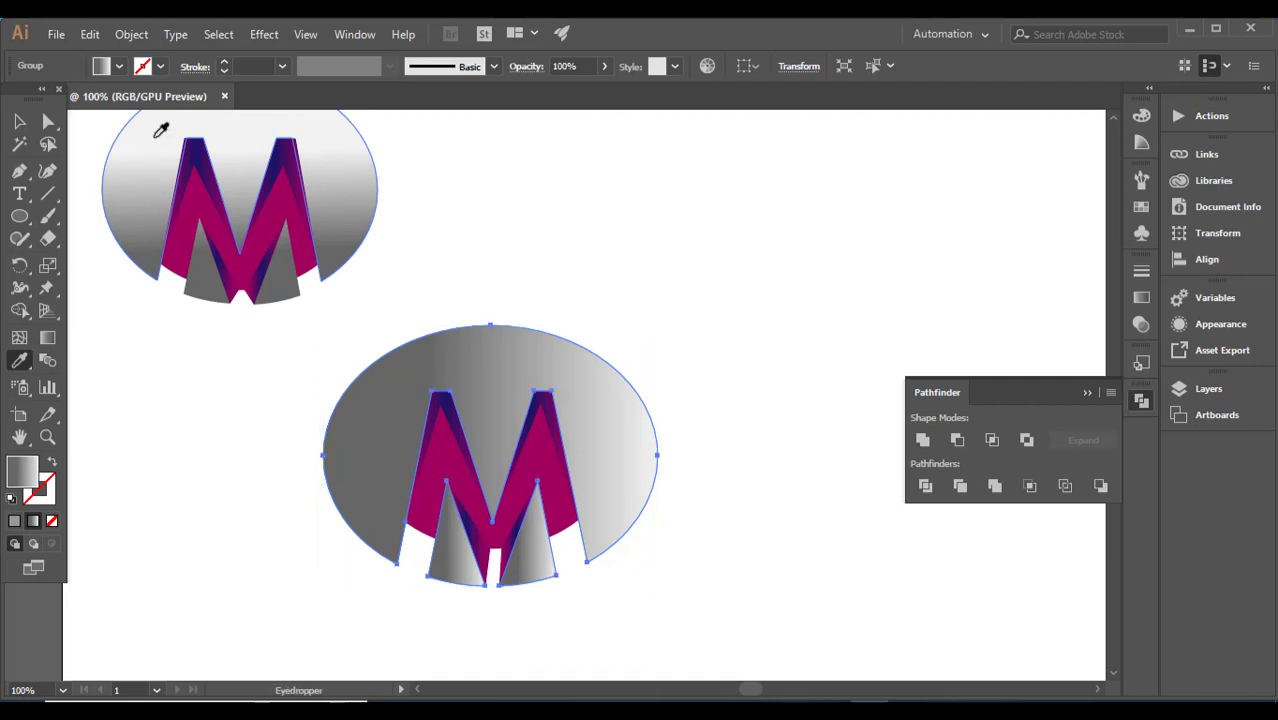
pyautogui.click(19, 121)
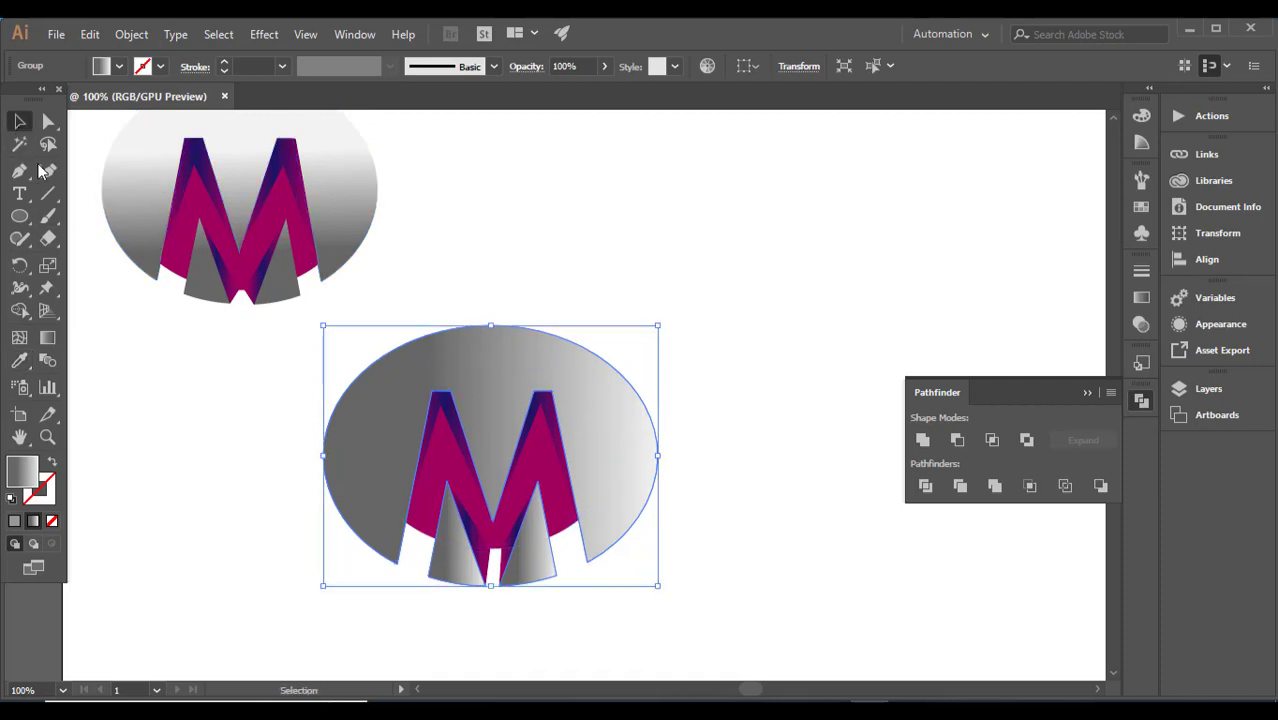
pyautogui.click(755, 354)
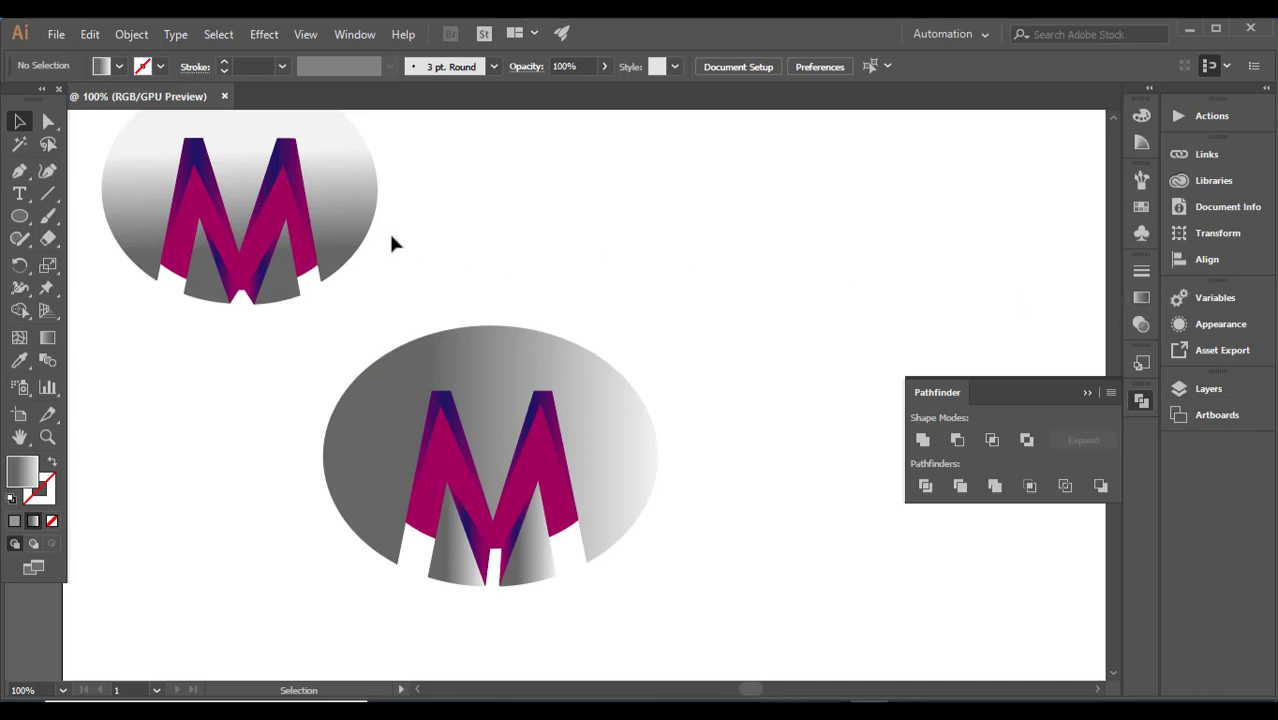
# Step: Ungroup the reference logo and inspect the linear gradient settings of its grey ellipse
pyautogui.moveTo(392, 243); pyautogui.dragTo(338, 112)
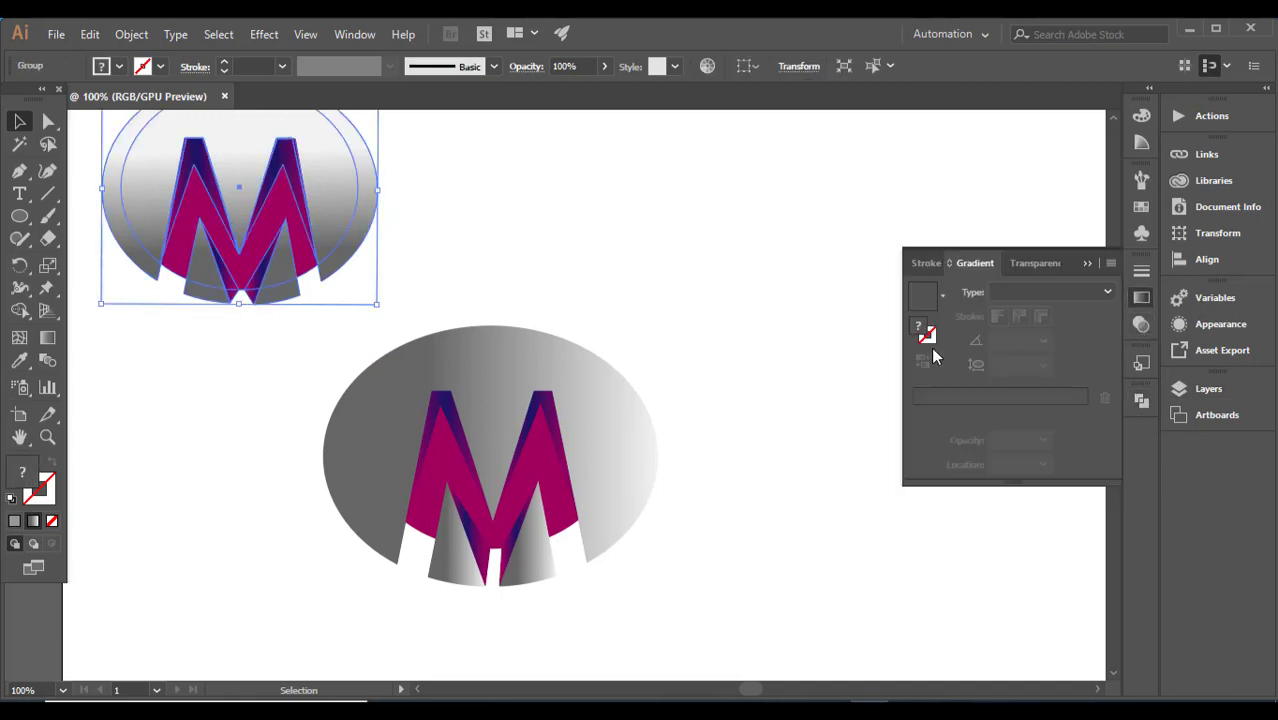
pyautogui.rightClick(368, 258)
pyautogui.click(456, 381)
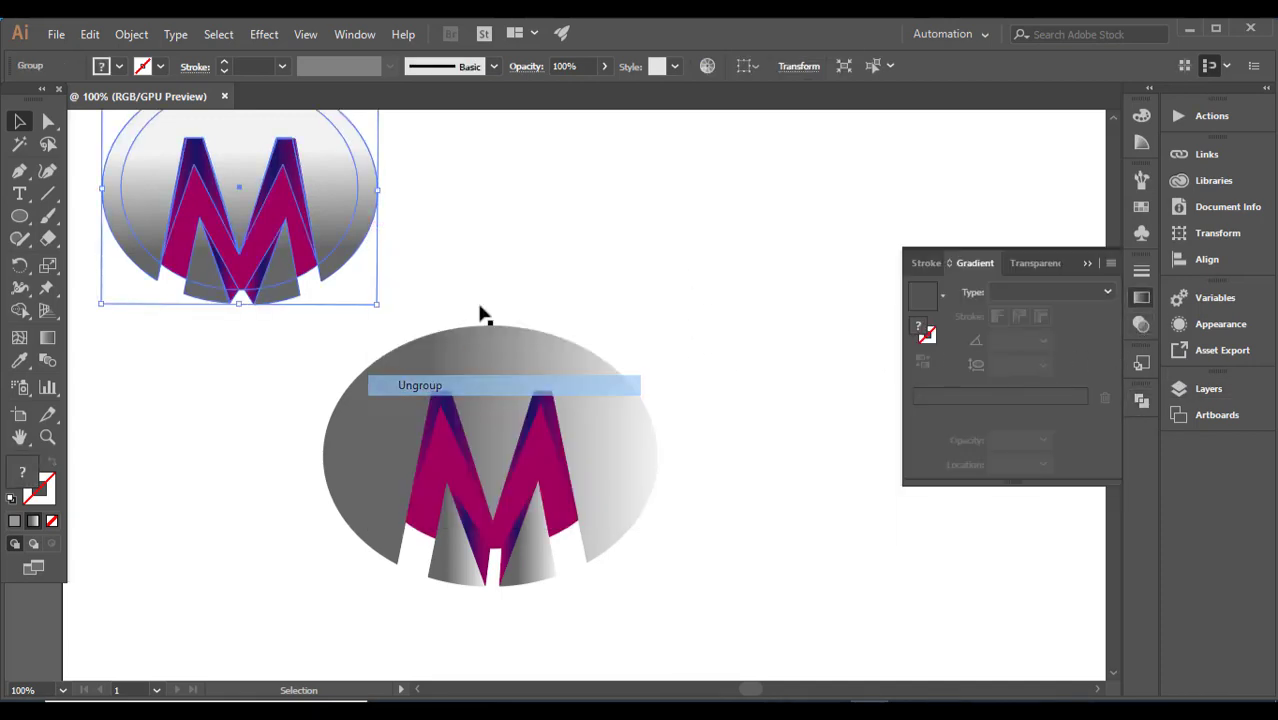
pyautogui.click(452, 224)
pyautogui.click(370, 200)
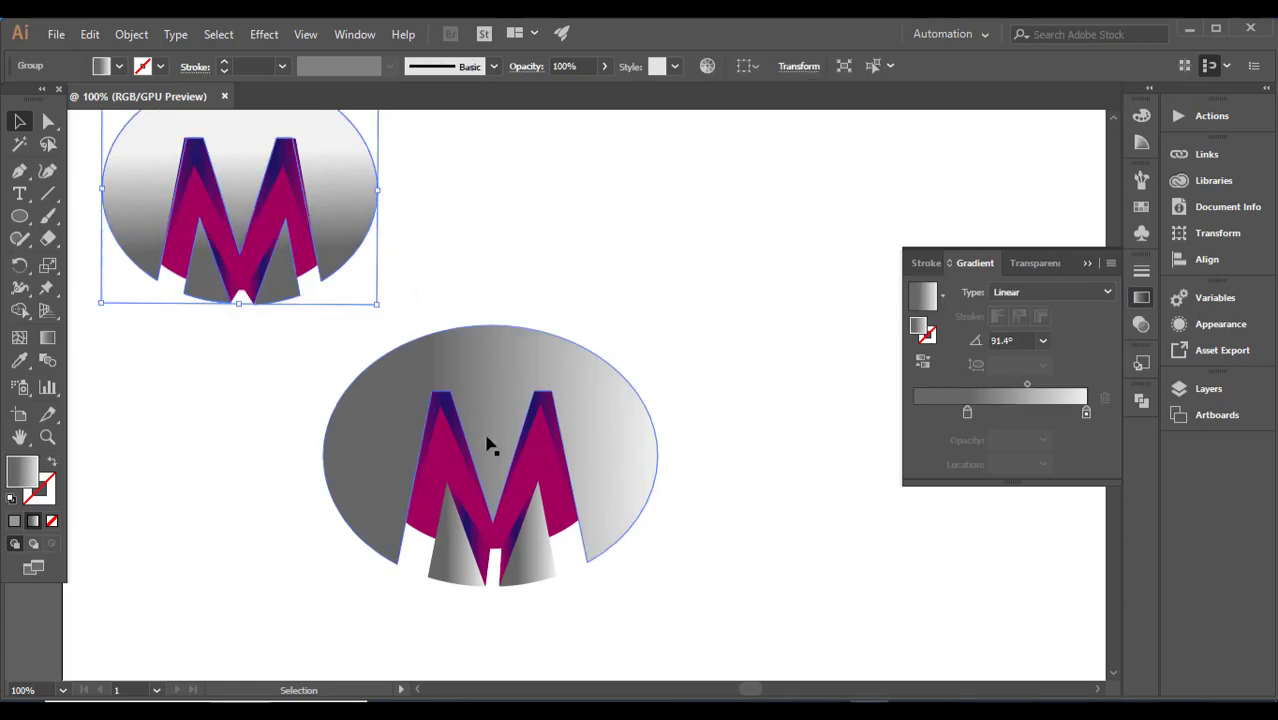
# Step: Move the dark stop of the new grey ellipse's gradient to the 38.56% location
pyautogui.click(20, 361)
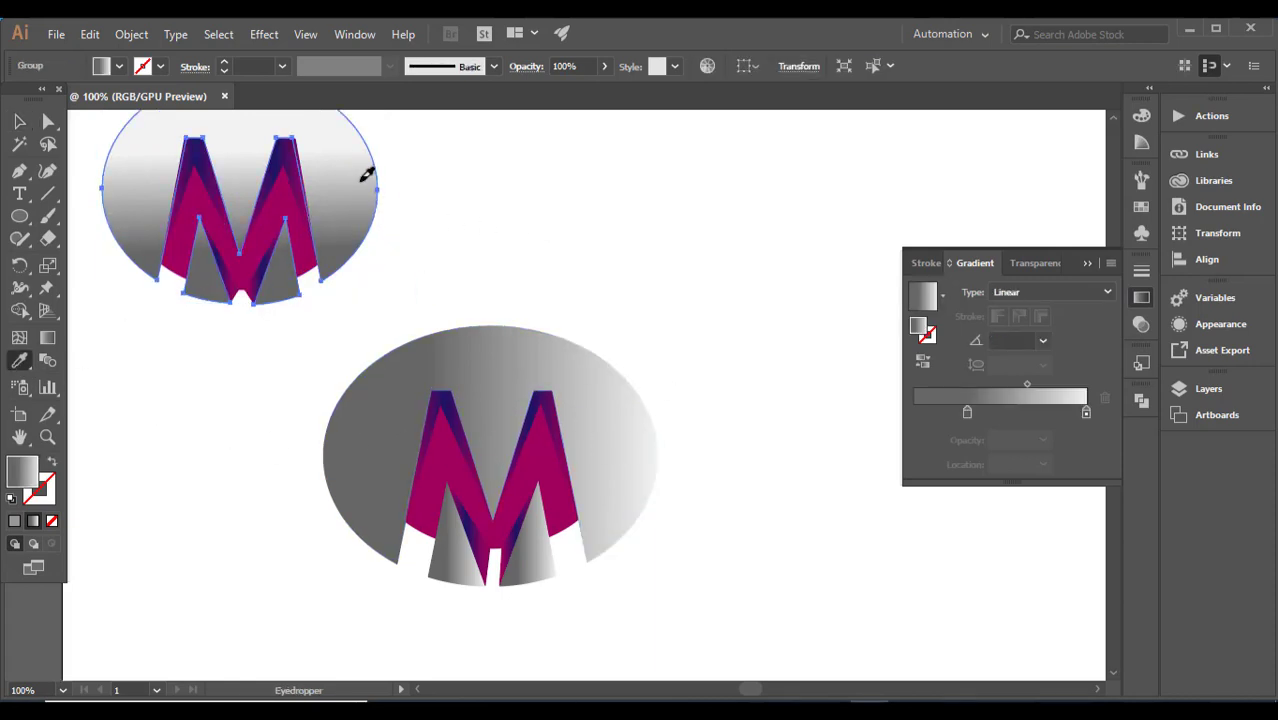
pyautogui.keyDown('ctrl'); pyautogui.click(368, 442); pyautogui.keyUp('ctrl')
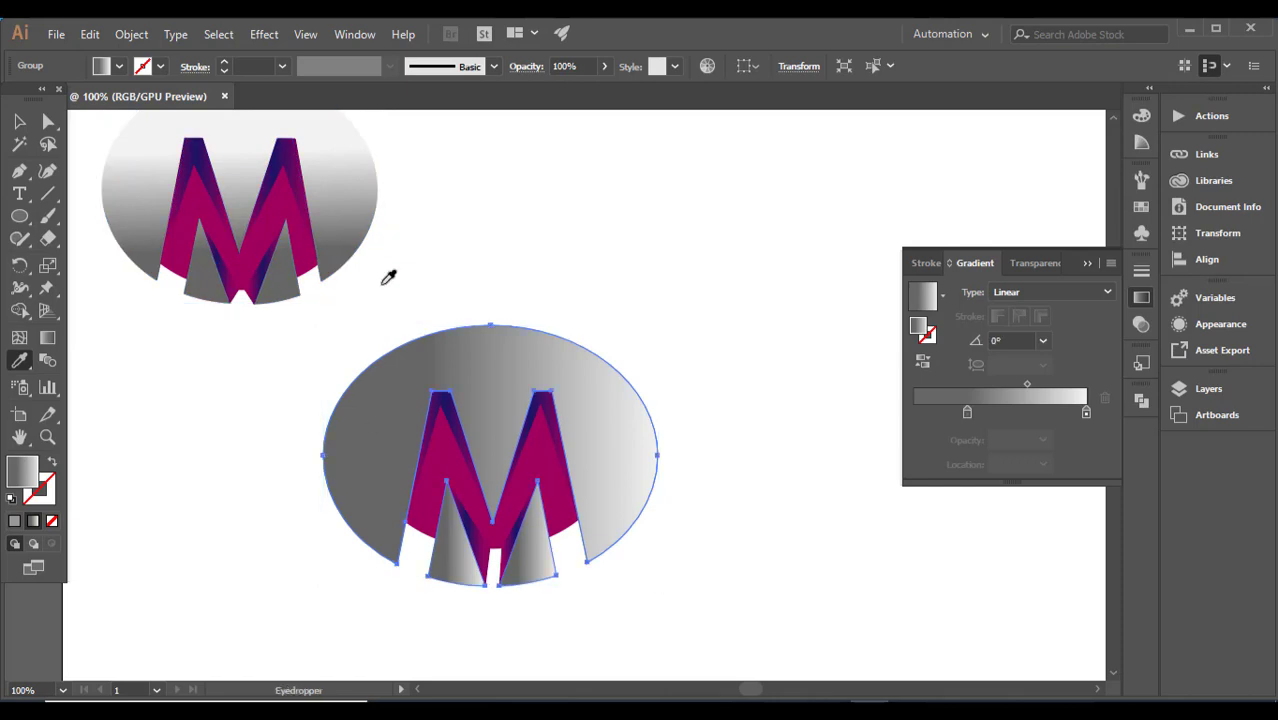
pyautogui.click(968, 411)
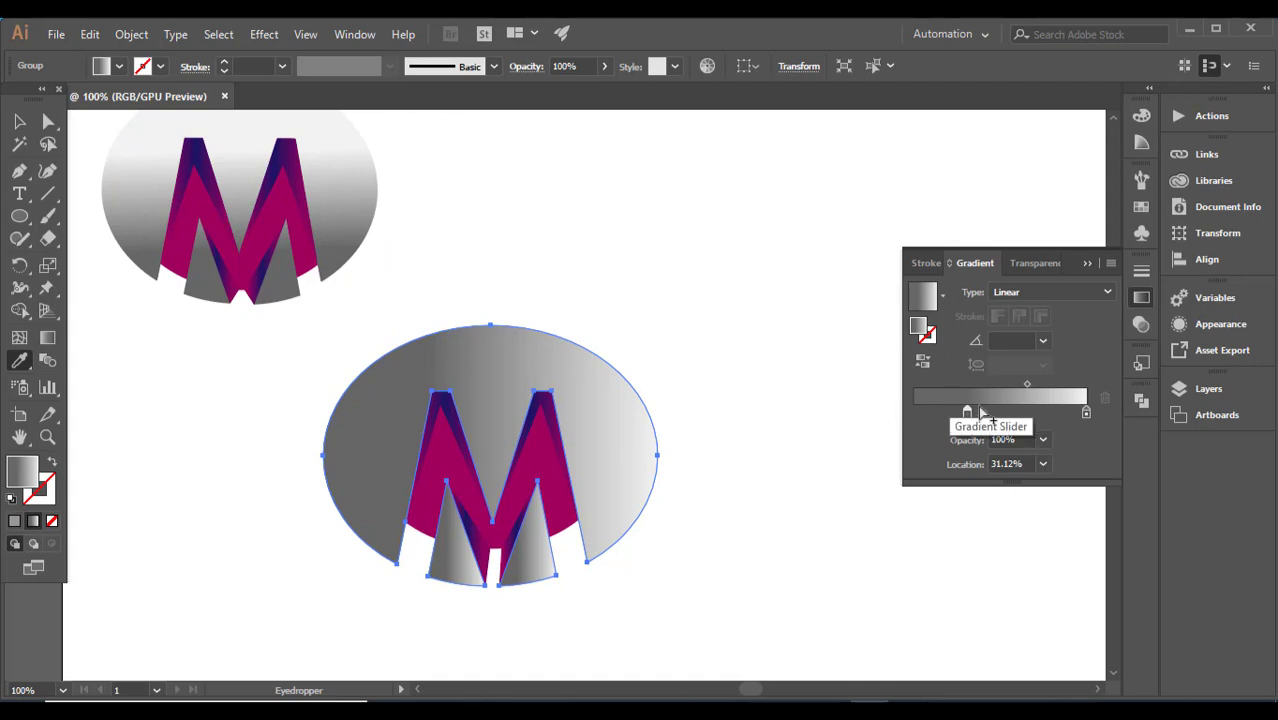
pyautogui.moveTo(967, 412)
pyautogui.mouseDown()
pyautogui.moveTo(938, 411)
pyautogui.moveTo(985, 412)
pyautogui.mouseUp()
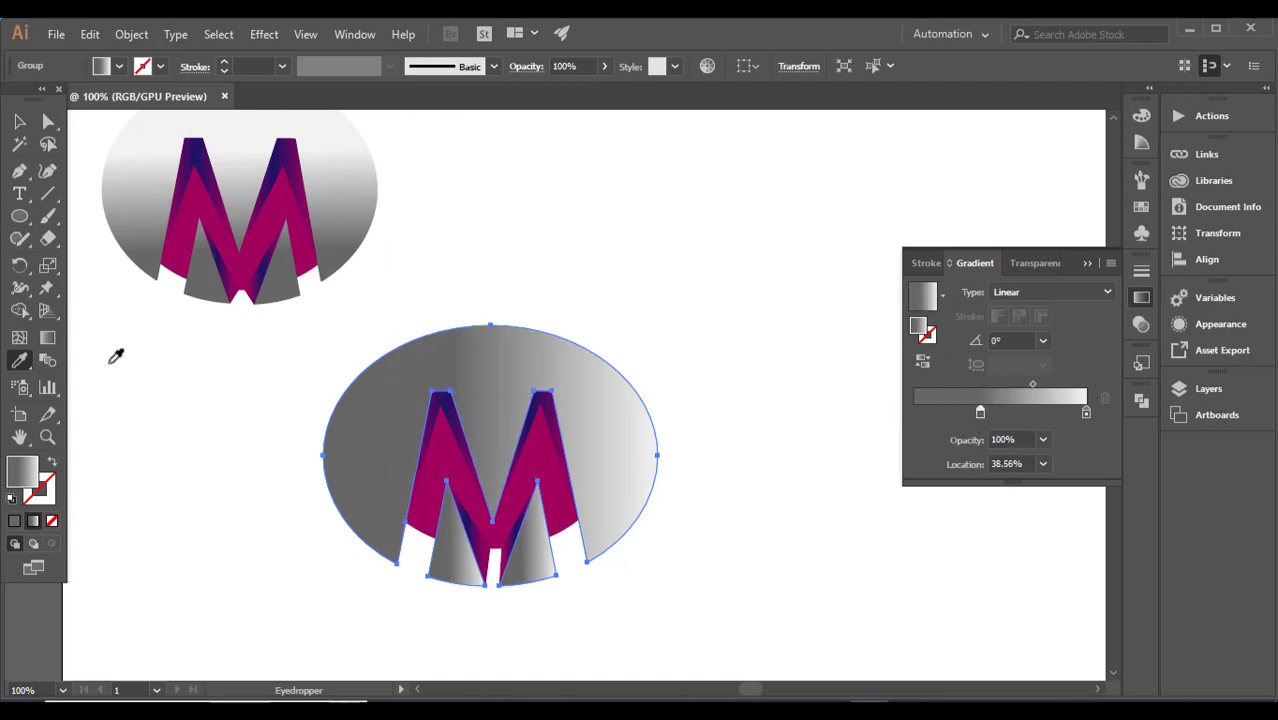
# Step: Redraw the new ellipse's linear gradient with the Gradient tool, from dark grey near the base to light at the top edge, at about 79°
pyautogui.click(45, 342)
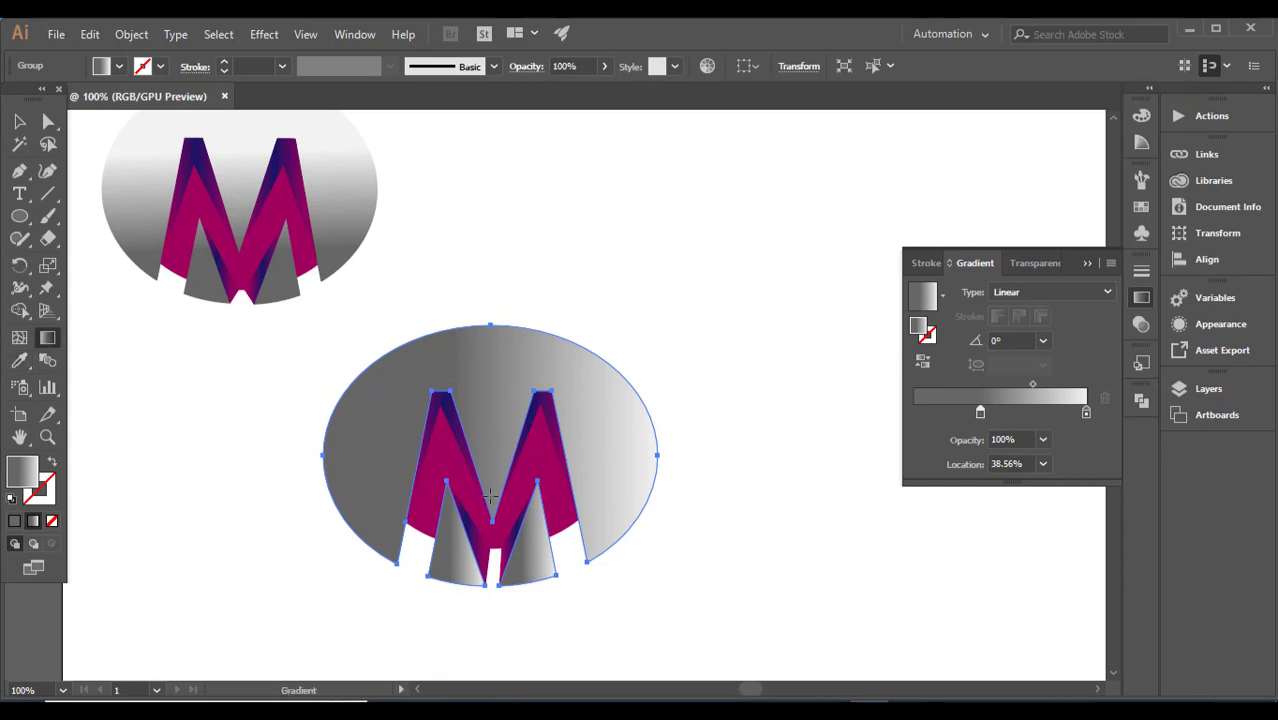
pyautogui.moveTo(477, 568); pyautogui.dragTo(496, 412)
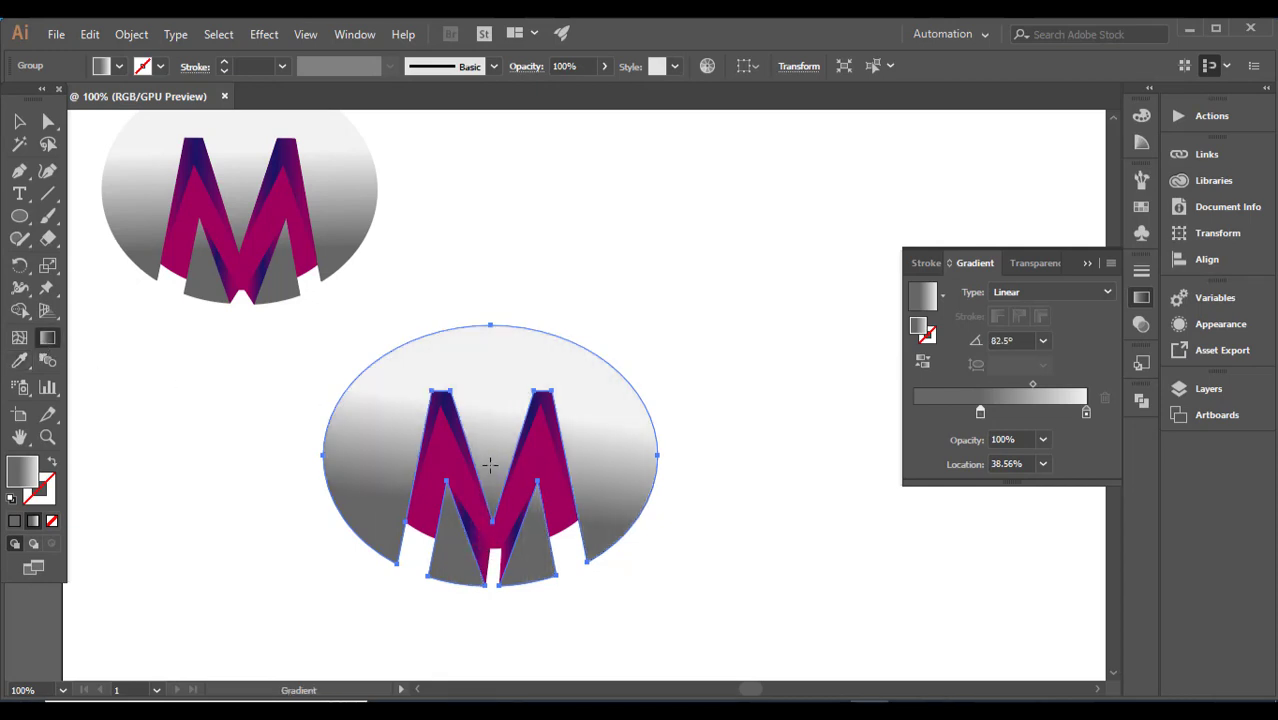
pyautogui.moveTo(466, 536); pyautogui.dragTo(499, 358)
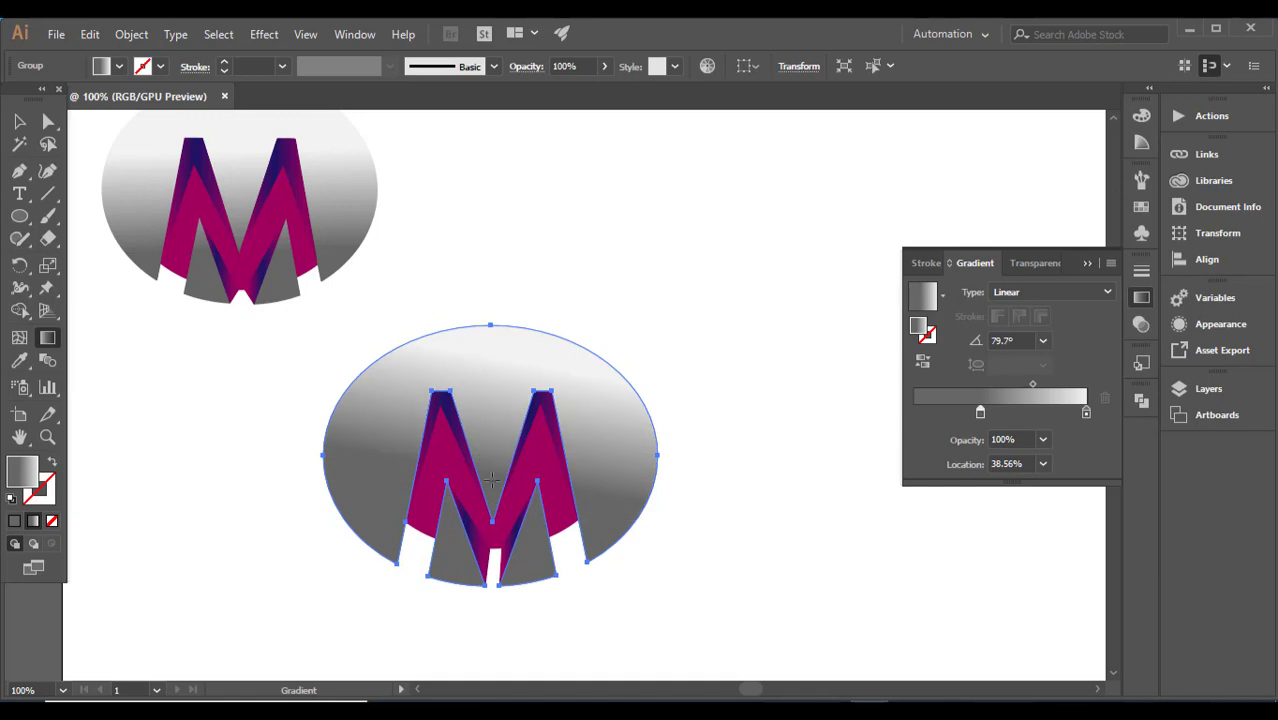
pyautogui.moveTo(457, 541); pyautogui.dragTo(502, 328)
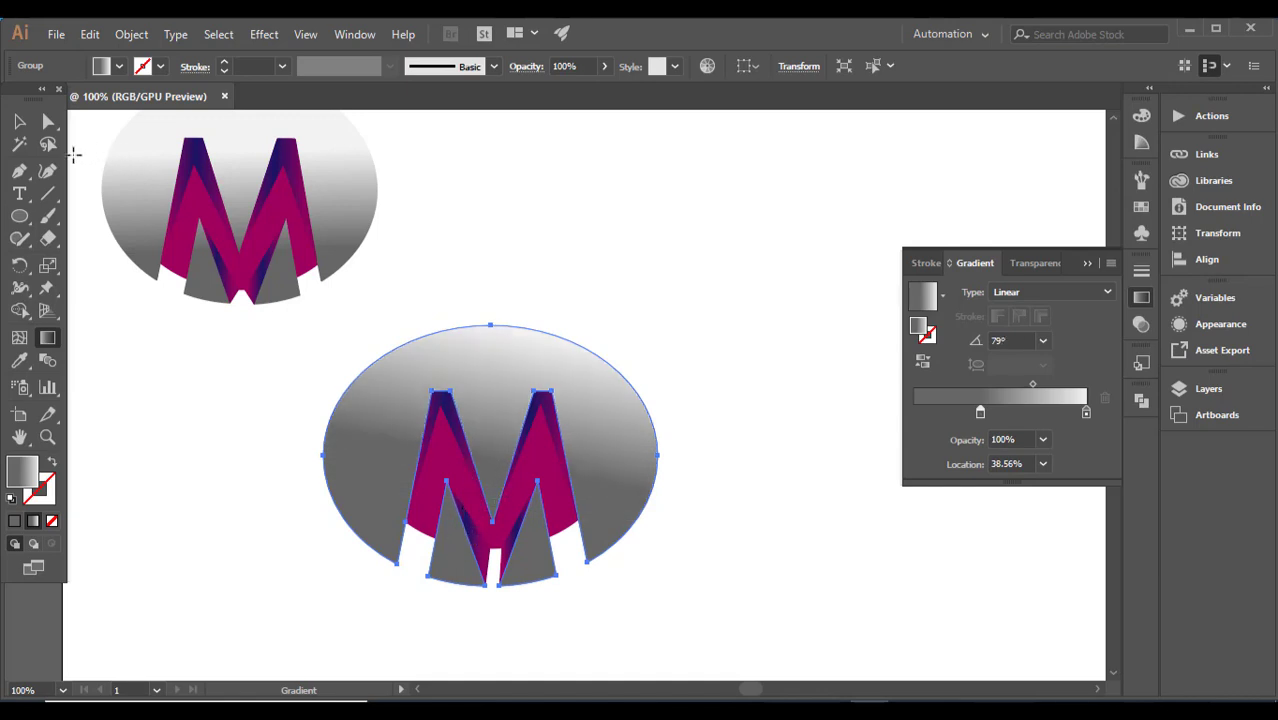
# Step: Try moving the new logo's grey ellipse up and to the right, undo the move, and deselect it
pyautogui.click(19, 121)
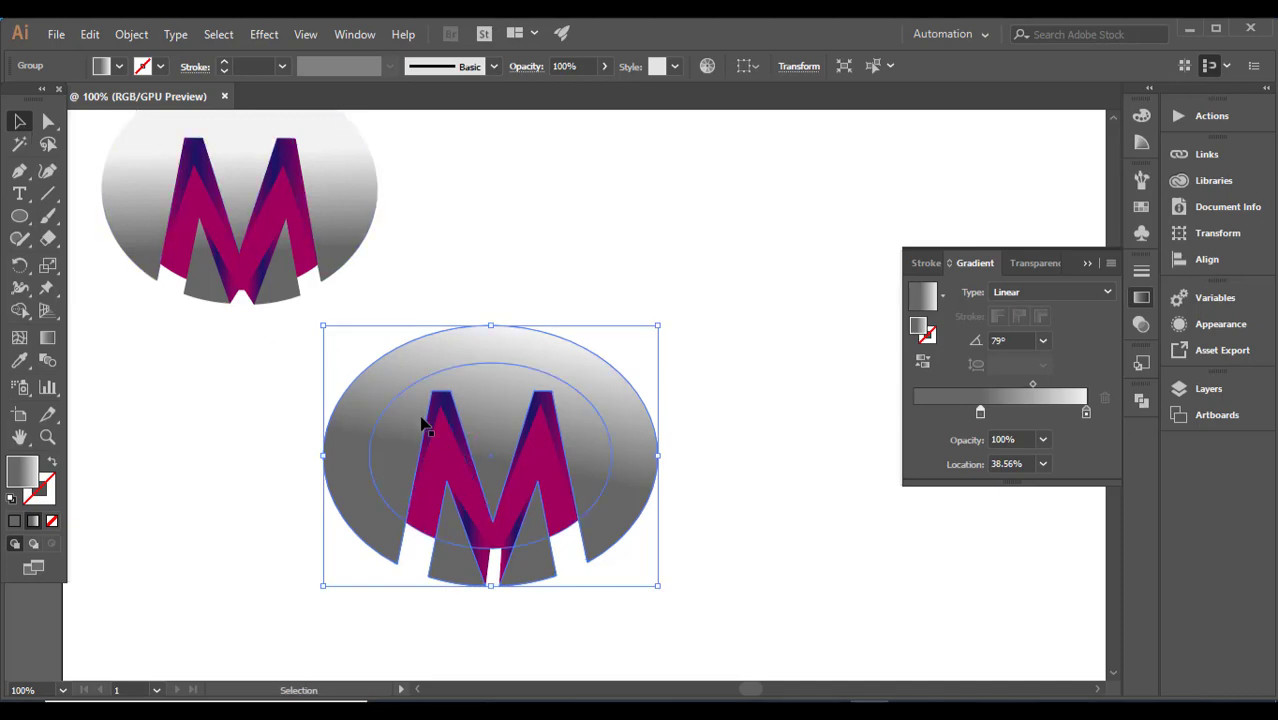
pyautogui.moveTo(477, 405); pyautogui.dragTo(591, 352)
pyautogui.hotkey('ctrl', 'z')
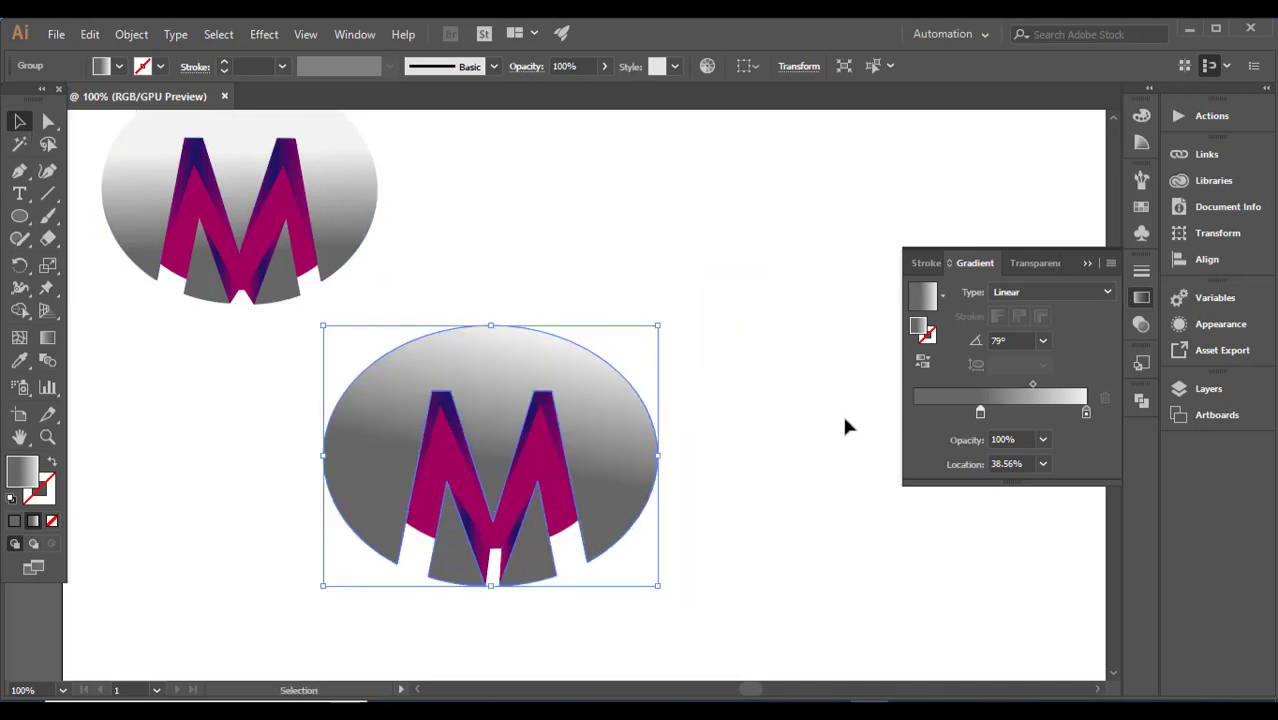
pyautogui.click(842, 415)
pyautogui.click(1089, 268)
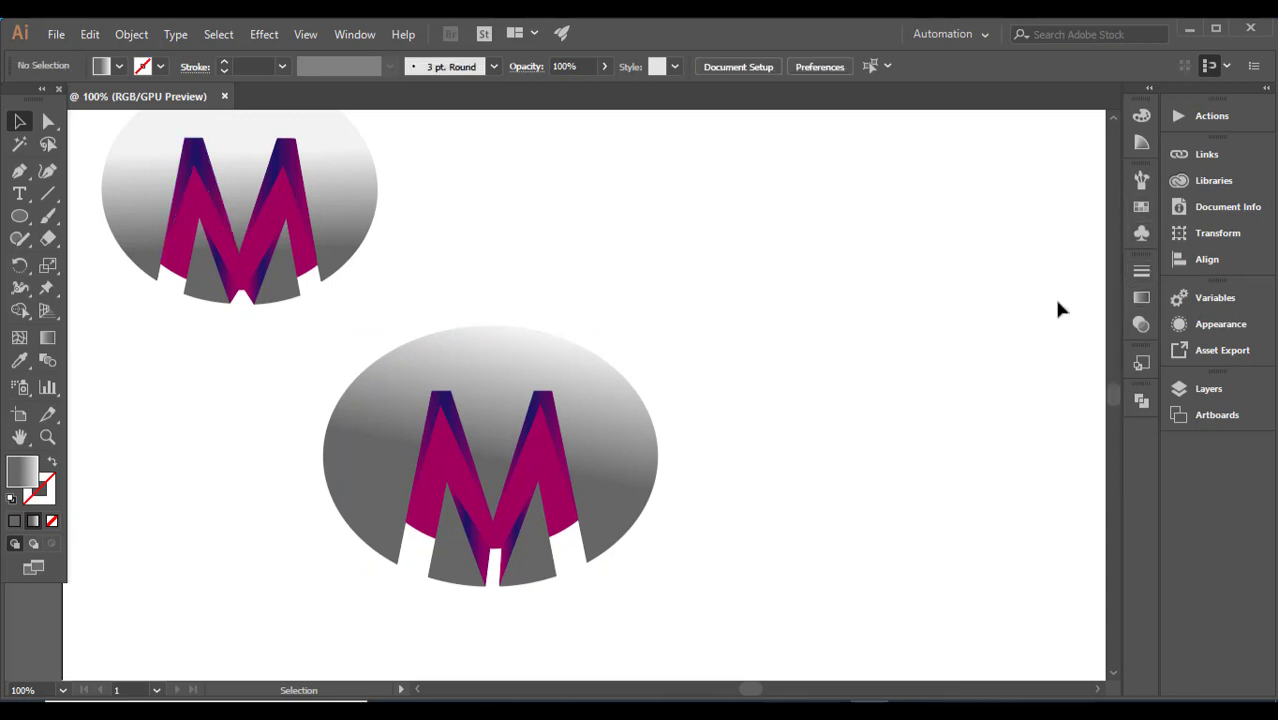
pyautogui.moveTo(396, 354)
pyautogui.mouseDown()
pyautogui.moveTo(491, 465)
pyautogui.moveTo(400, 372)
pyautogui.mouseUp()
pyautogui.moveTo(292, 338); pyautogui.dragTo(573, 514)
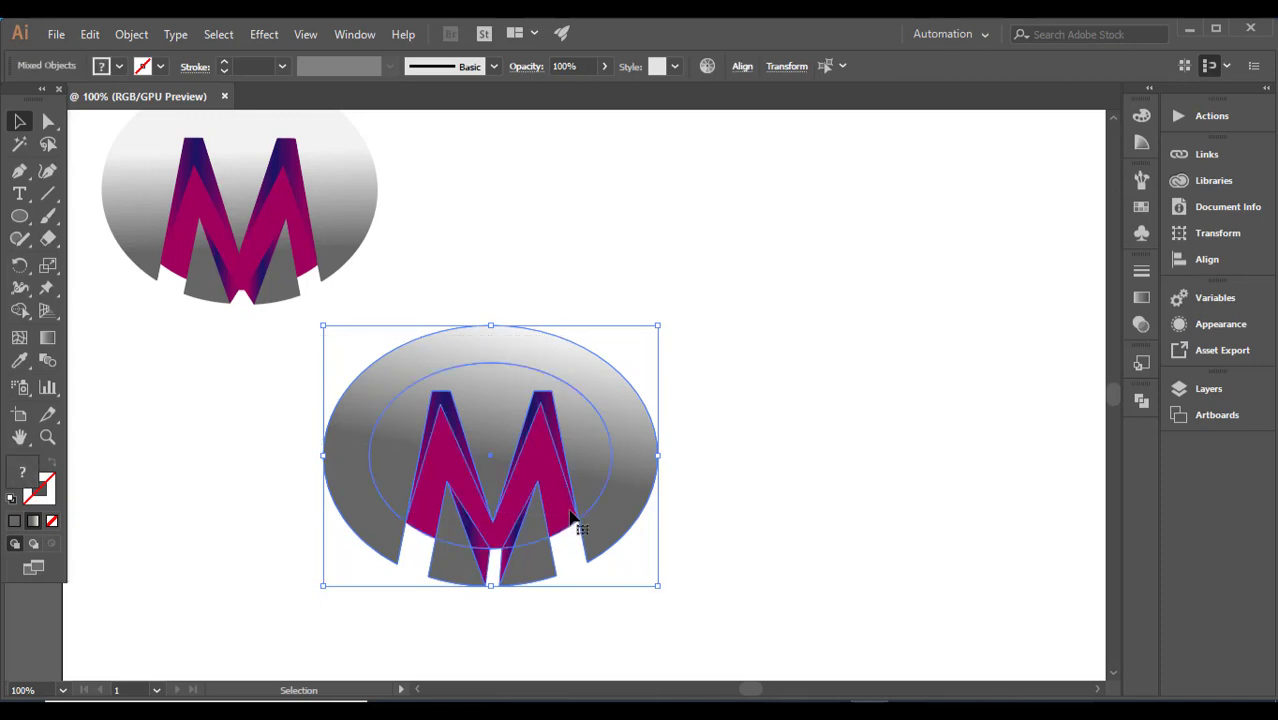
pyautogui.rightClick(568, 514)
pyautogui.click(818, 369)
pyautogui.click(818, 369)
pyautogui.moveTo(482, 289); pyautogui.dragTo(690, 585)
pyautogui.hotkey('ctrl', 'alt', 'e')
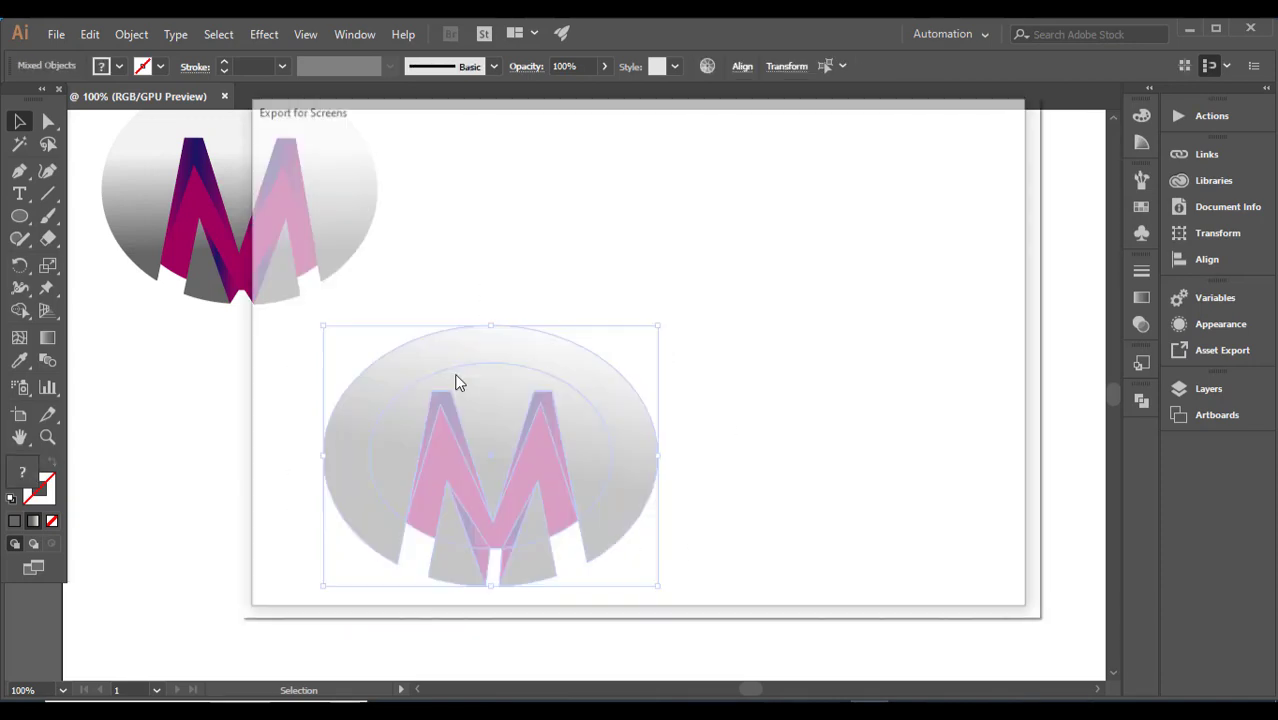
pyautogui.click(975, 573)
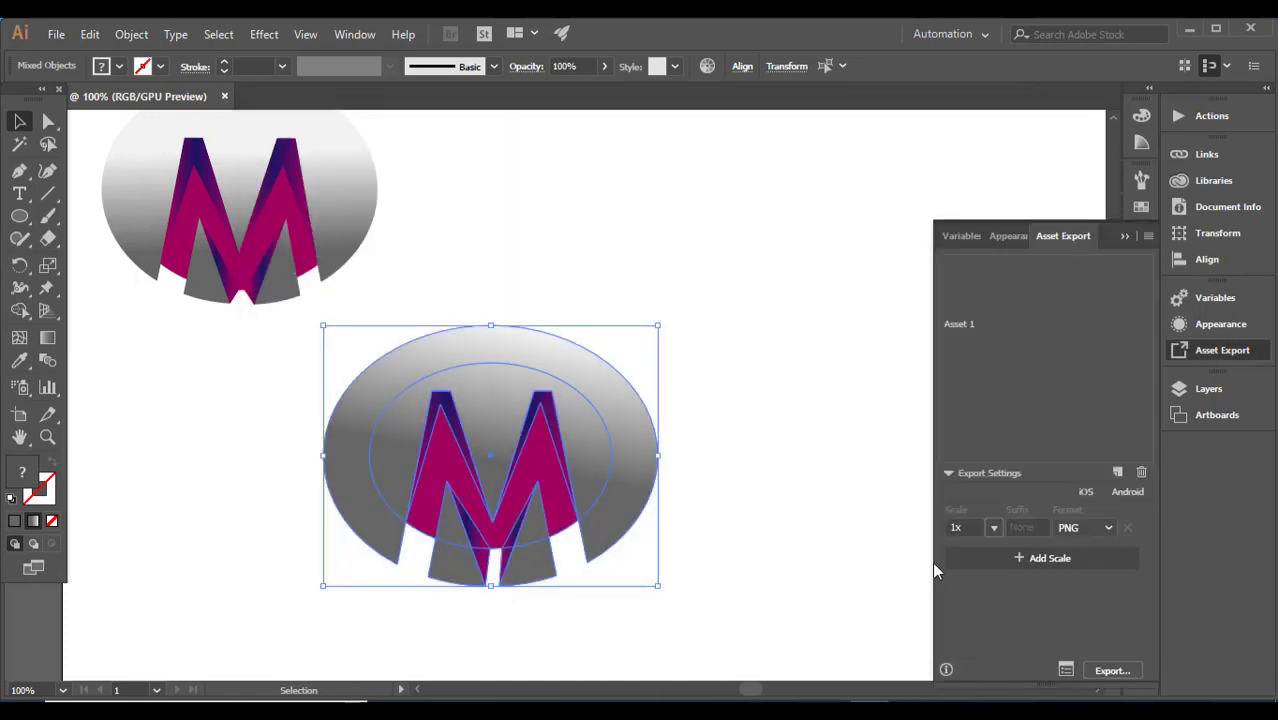
pyautogui.click(1124, 238)
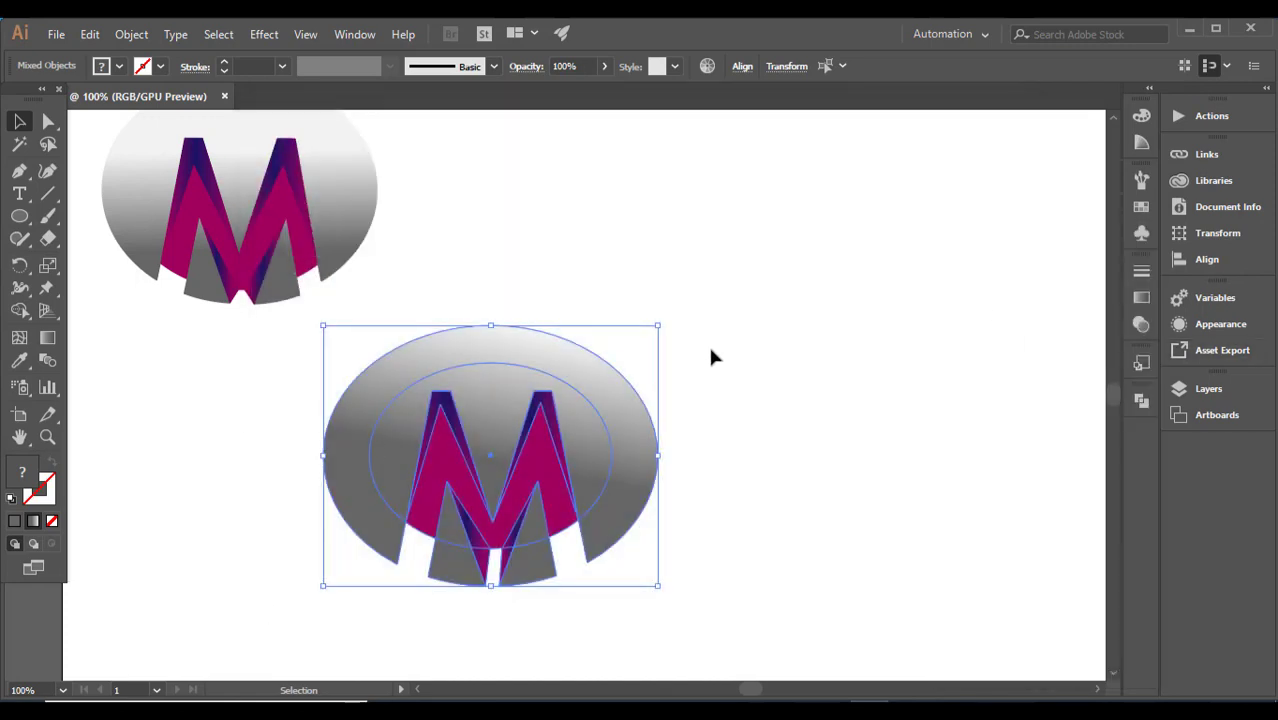
# Step: Select all pieces of the new logo and group them
pyautogui.moveTo(250, 366); pyautogui.dragTo(530, 504)
pyautogui.rightClick(530, 504)
pyautogui.click(839, 579)
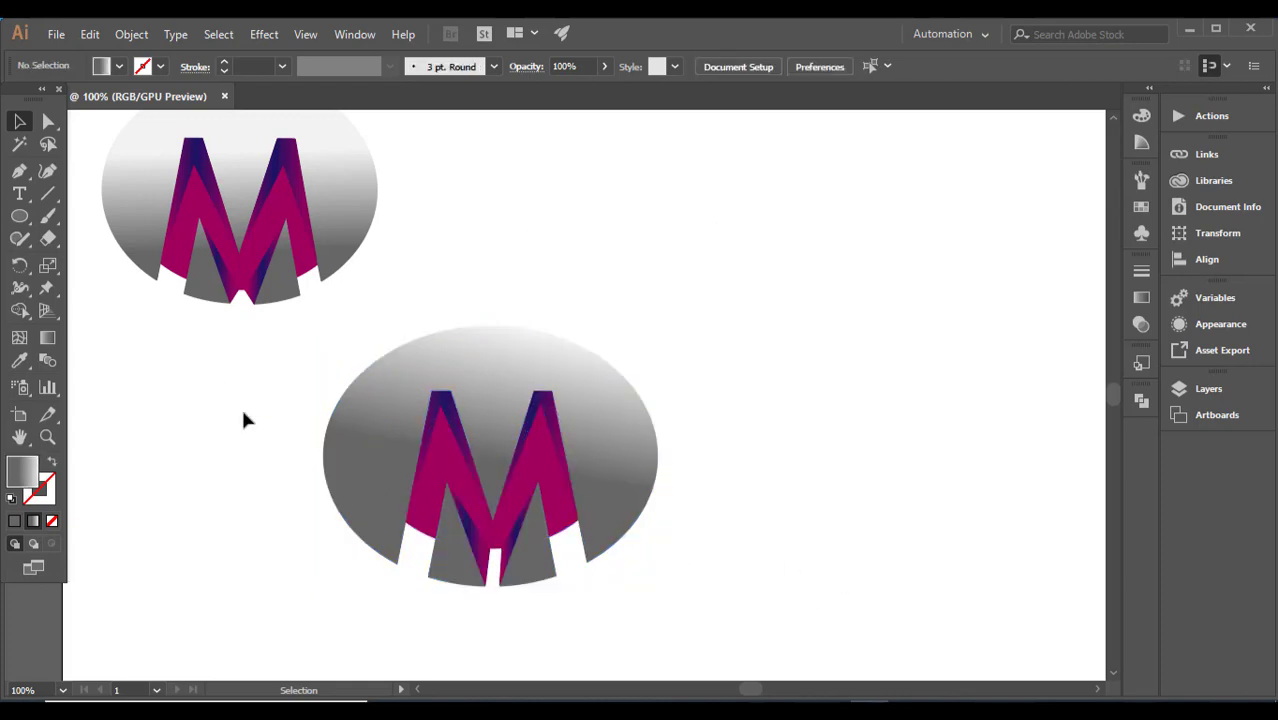
pyautogui.moveTo(166, 362); pyautogui.dragTo(701, 583)
pyautogui.rightClick(701, 568)
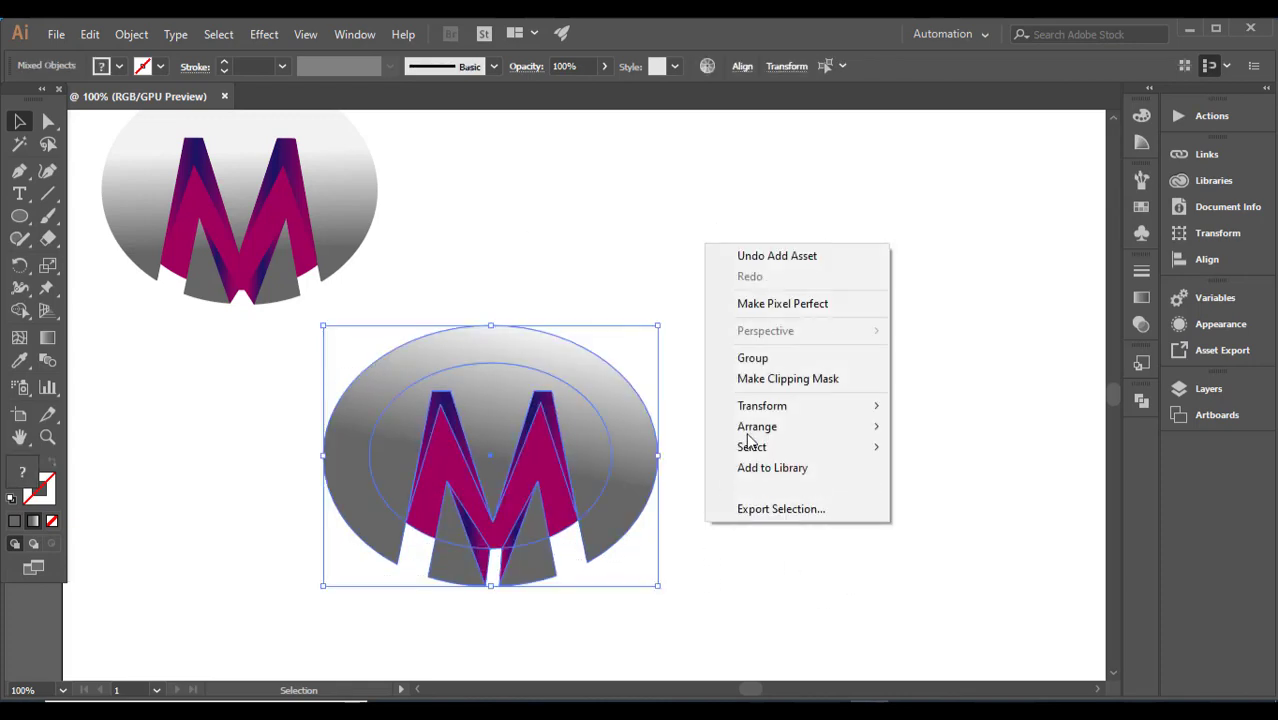
pyautogui.click(762, 360)
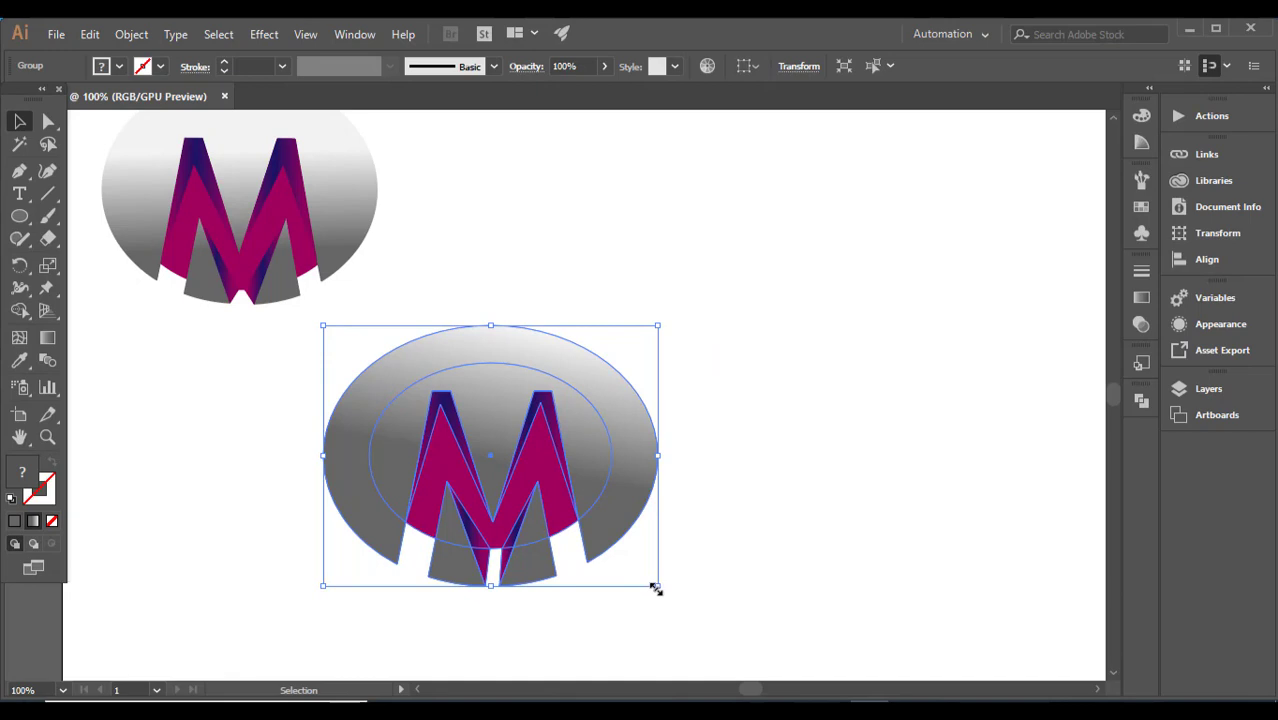
# Step: Enlarge the grouped new logo from its lower-right corner and move it up and to the right
pyautogui.moveTo(655, 588); pyautogui.dragTo(750, 658)
pyautogui.moveTo(609, 547); pyautogui.dragTo(660, 430)
pyautogui.click(888, 465)
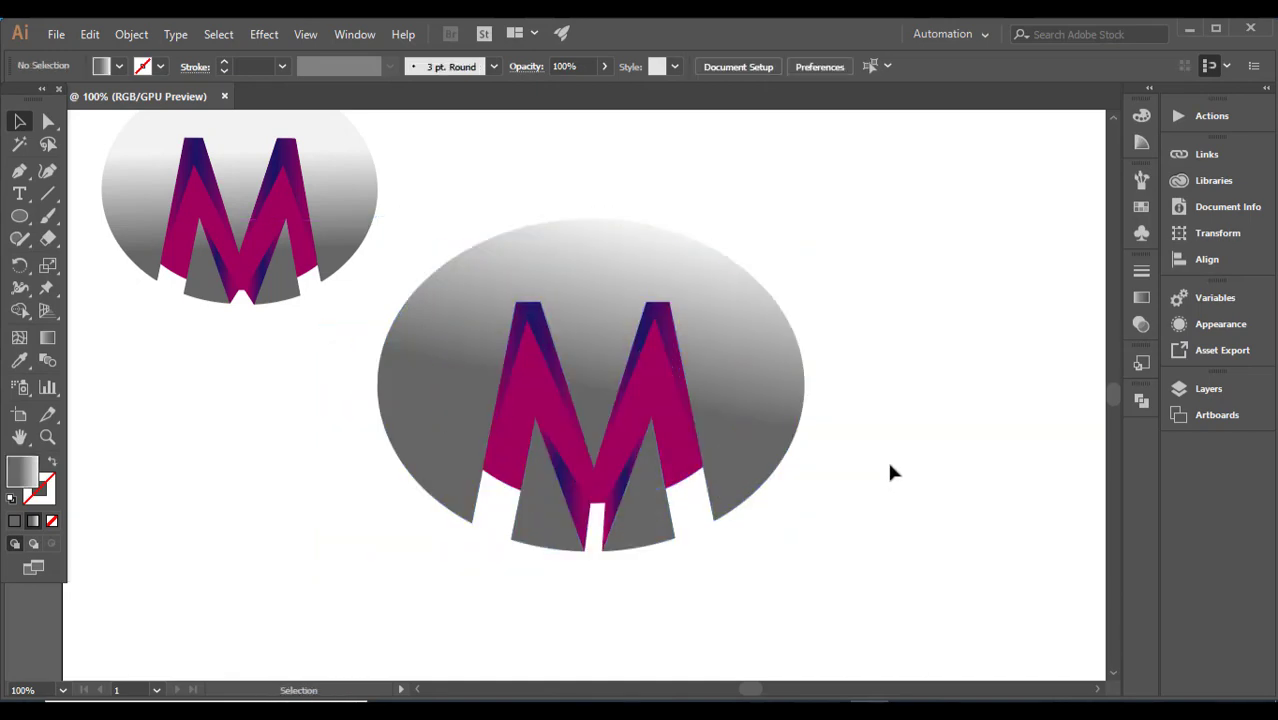
# Step: Move the whole reference logo down so it sits to the left of the enlarged logo
pyautogui.click(258, 268)
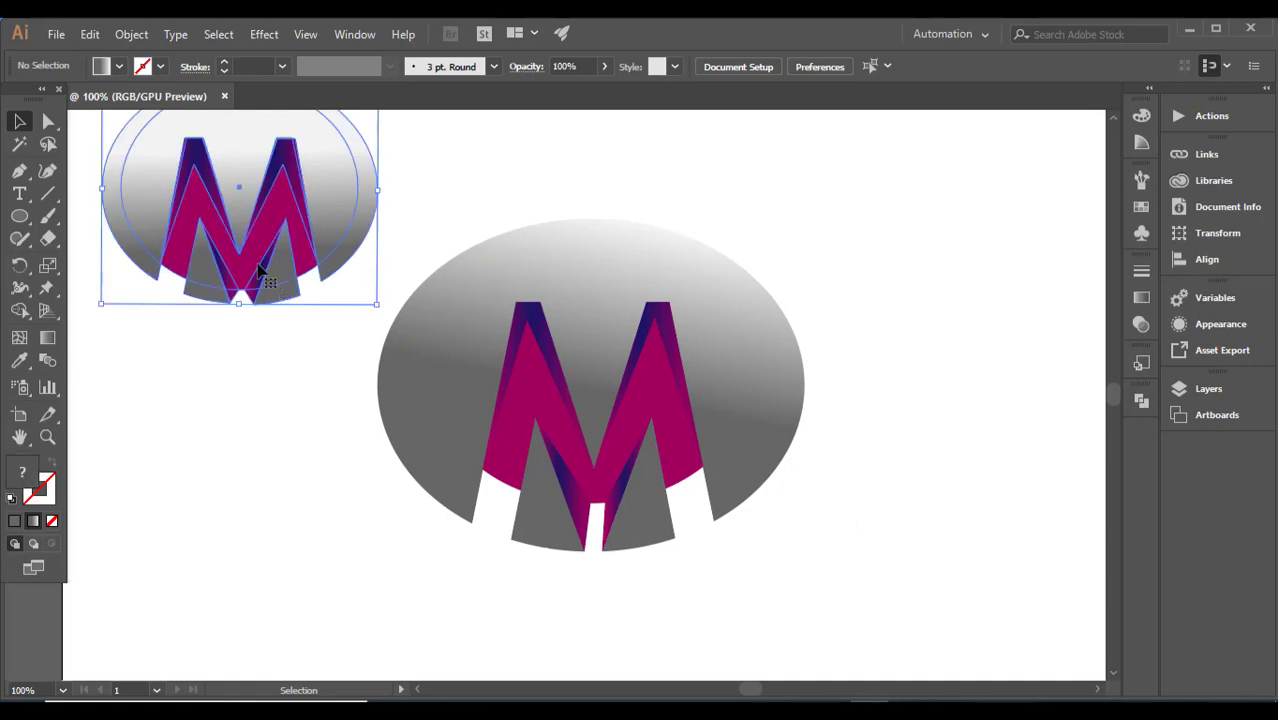
pyautogui.moveTo(258, 268); pyautogui.dragTo(238, 495)
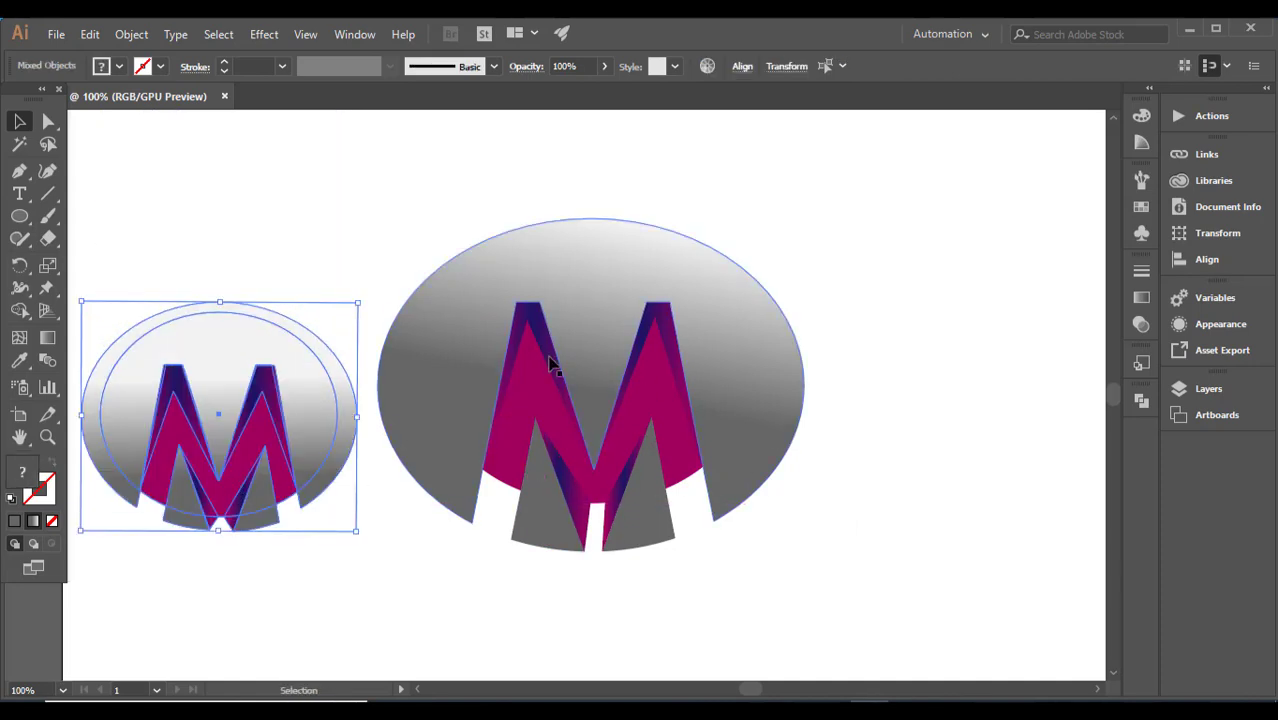
# Step: Ungroup the enlarged logo and clear the selection
pyautogui.click(556, 412)
pyautogui.rightClick(720, 394)
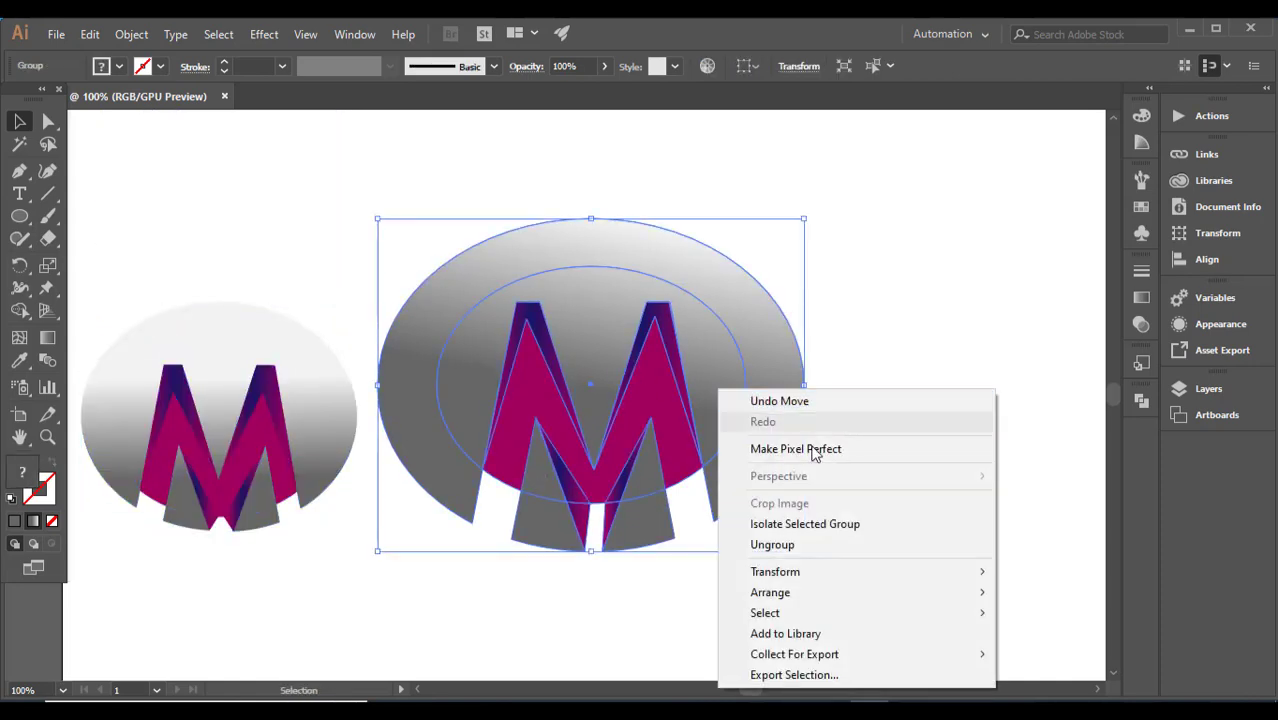
pyautogui.click(766, 545)
pyautogui.click(919, 370)
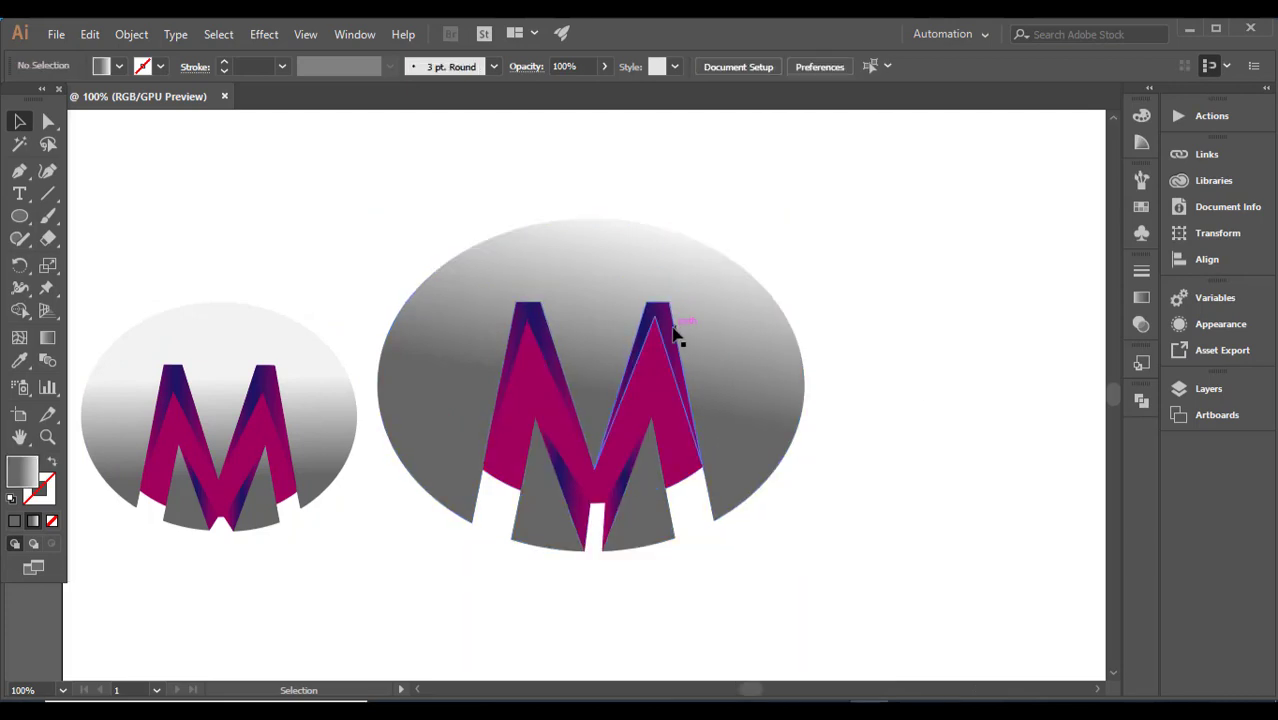
# Step: Recolour the middle gradient stop of the M's right upper facet yellow, keeping the magenta outer stops
pyautogui.click(675, 336)
pyautogui.click(1141, 299)
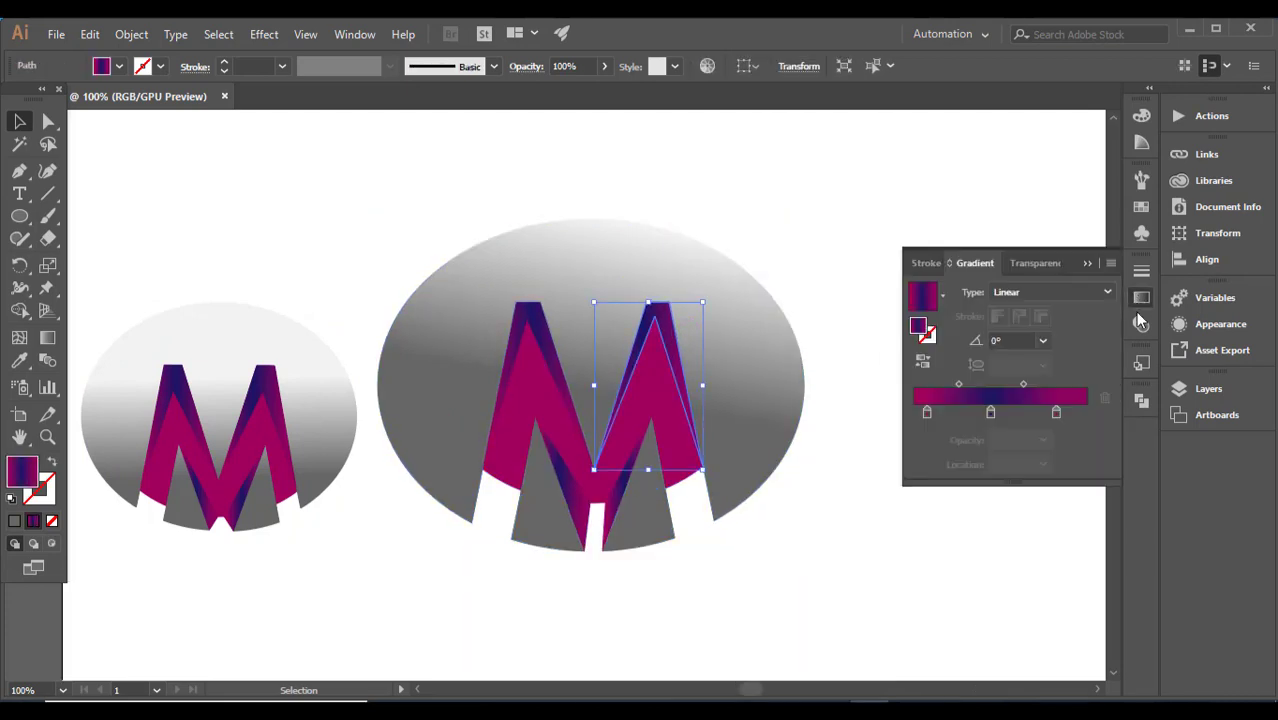
pyautogui.click(1141, 206)
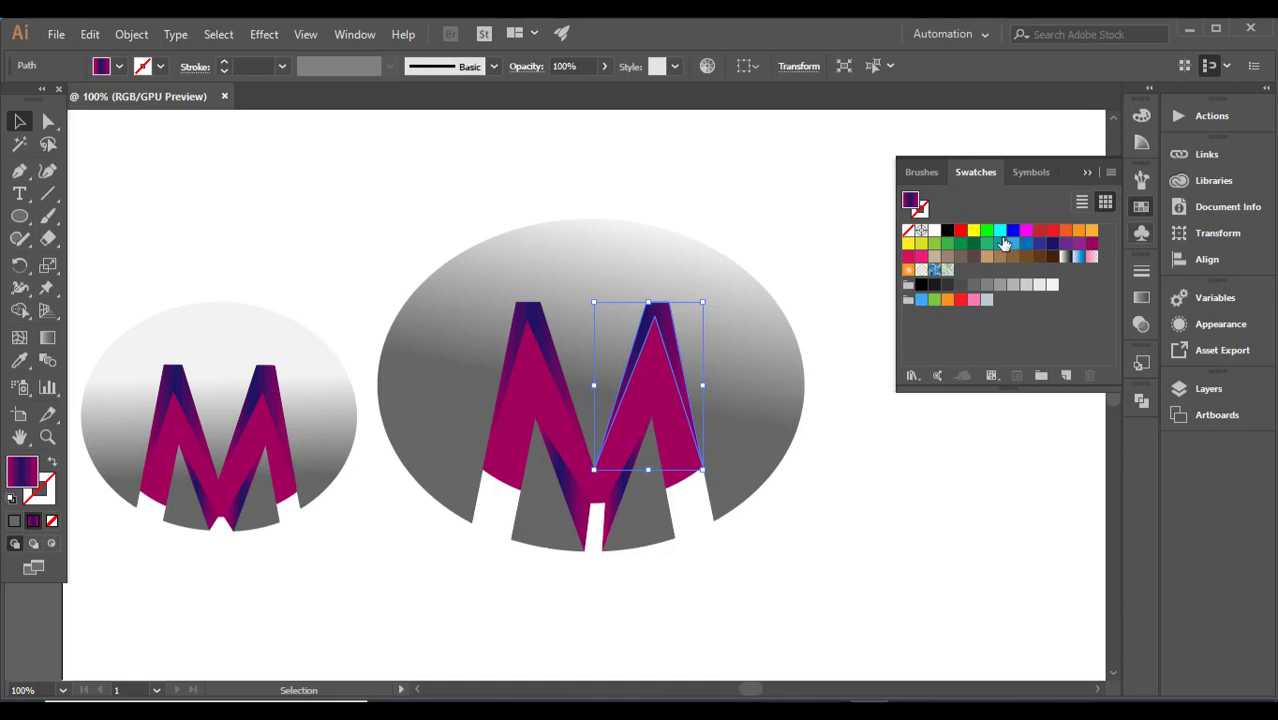
pyautogui.click(1141, 302)
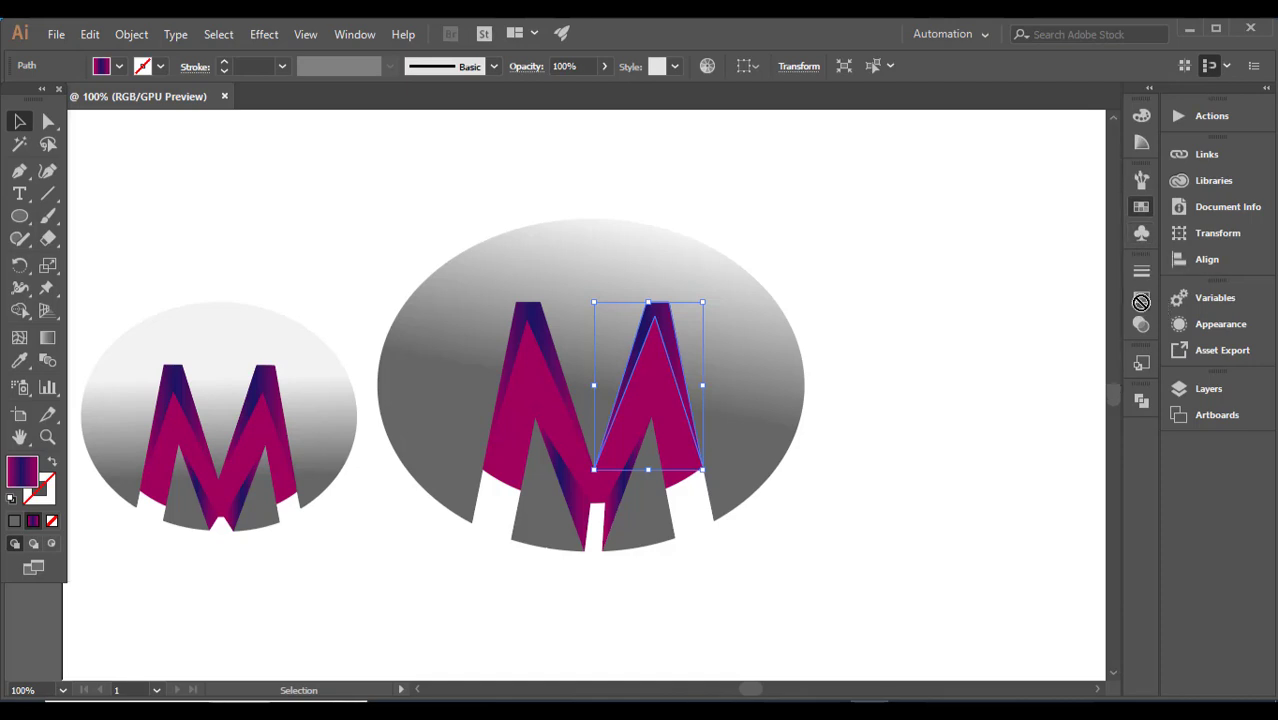
pyautogui.click(998, 412)
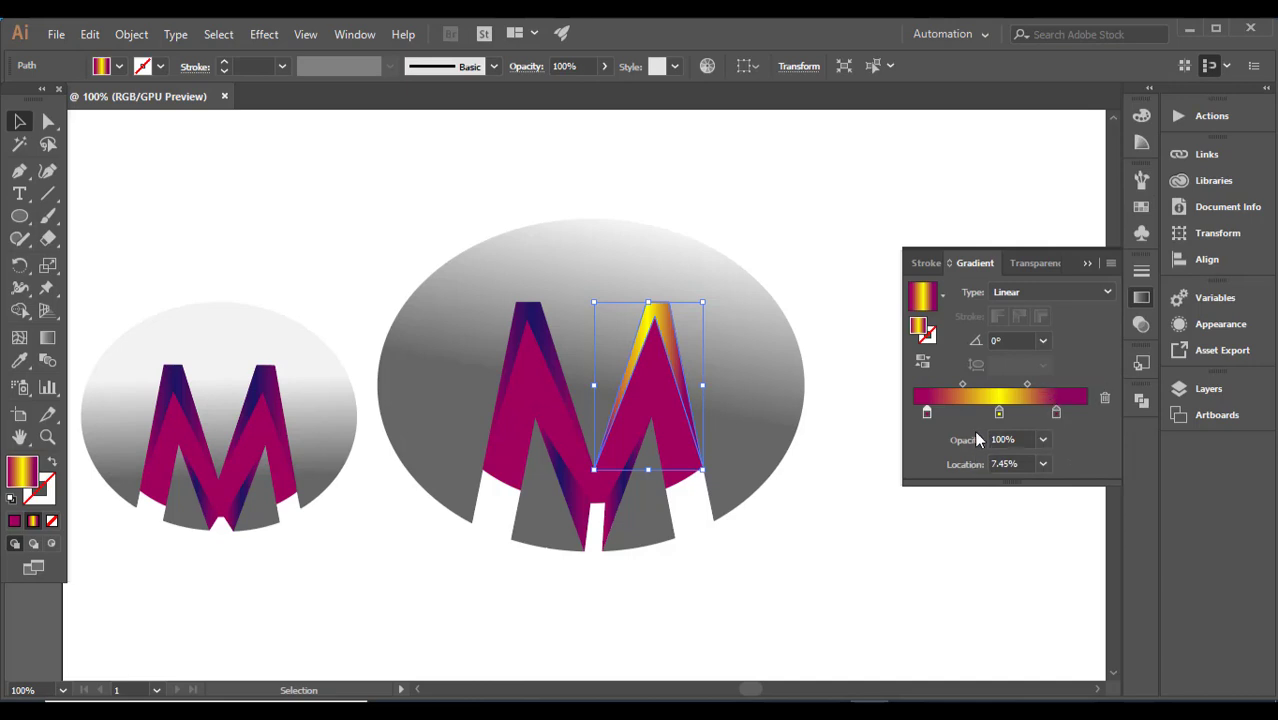
# Step: Copy the magenta-yellow gradient from the right upper facet onto the M's left upper facet with the Eyedropper
pyautogui.click(540, 350)
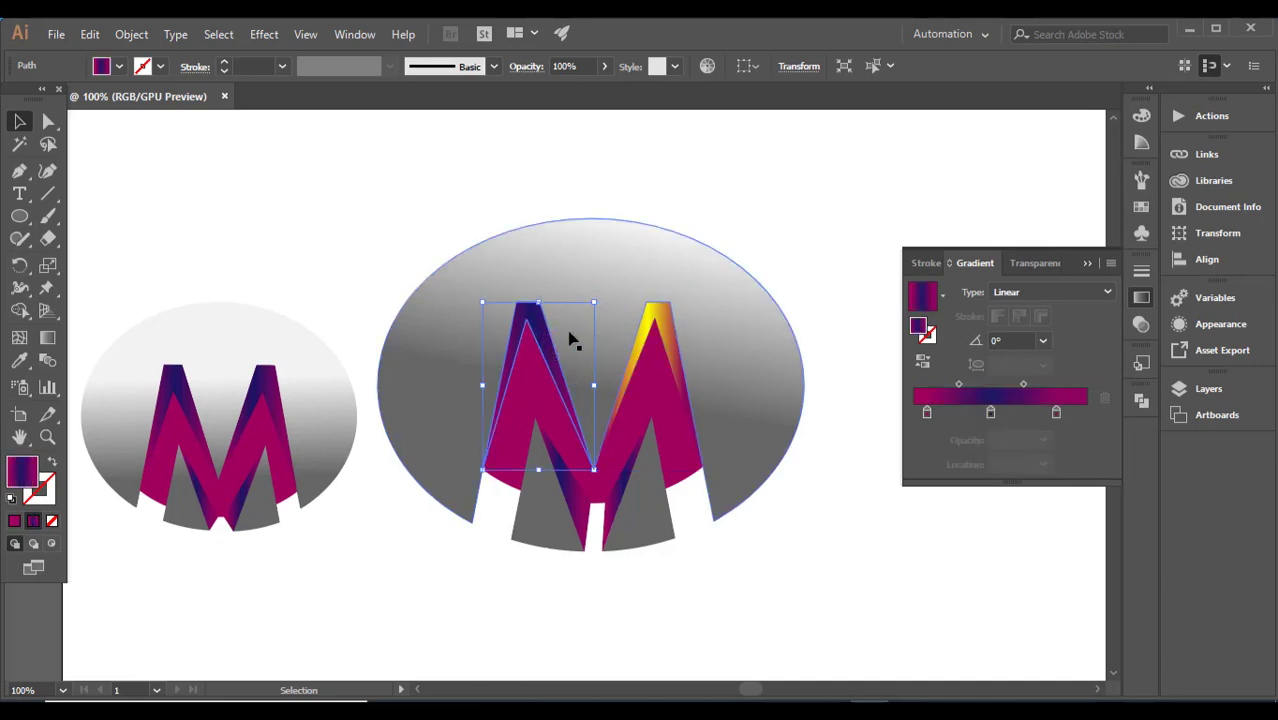
pyautogui.click(19, 360)
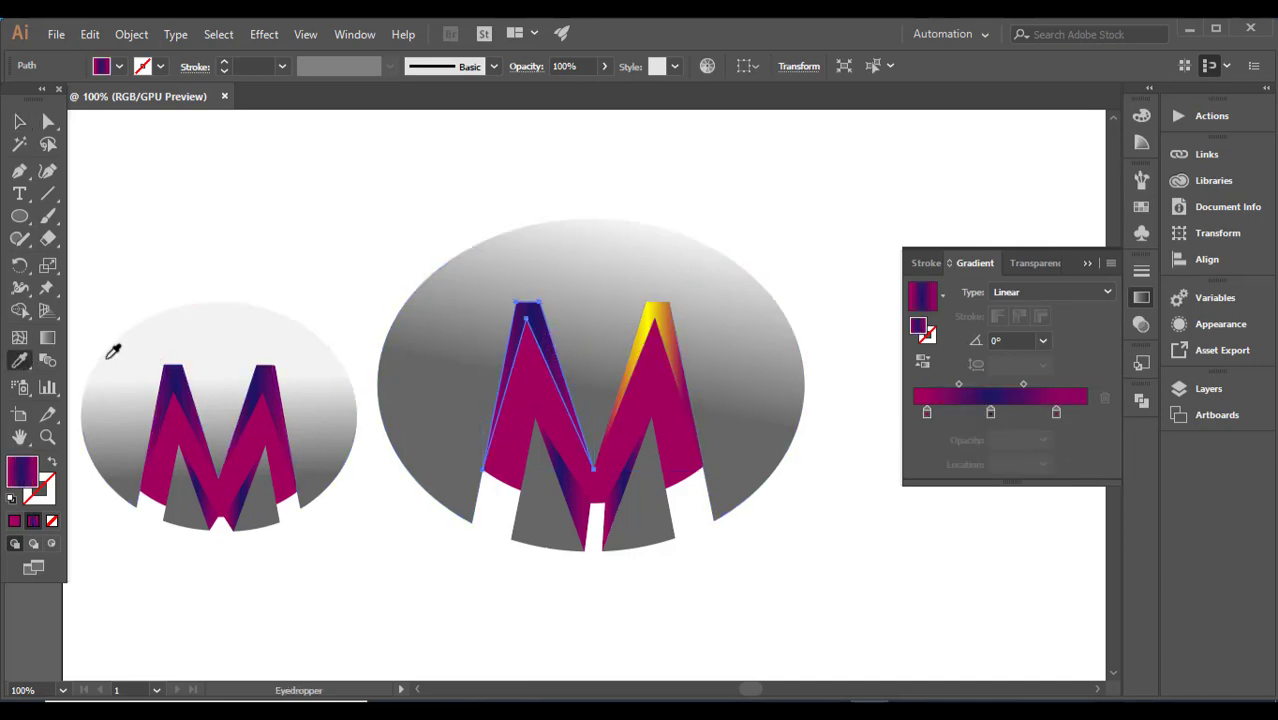
pyautogui.click(655, 316)
pyautogui.press('v')
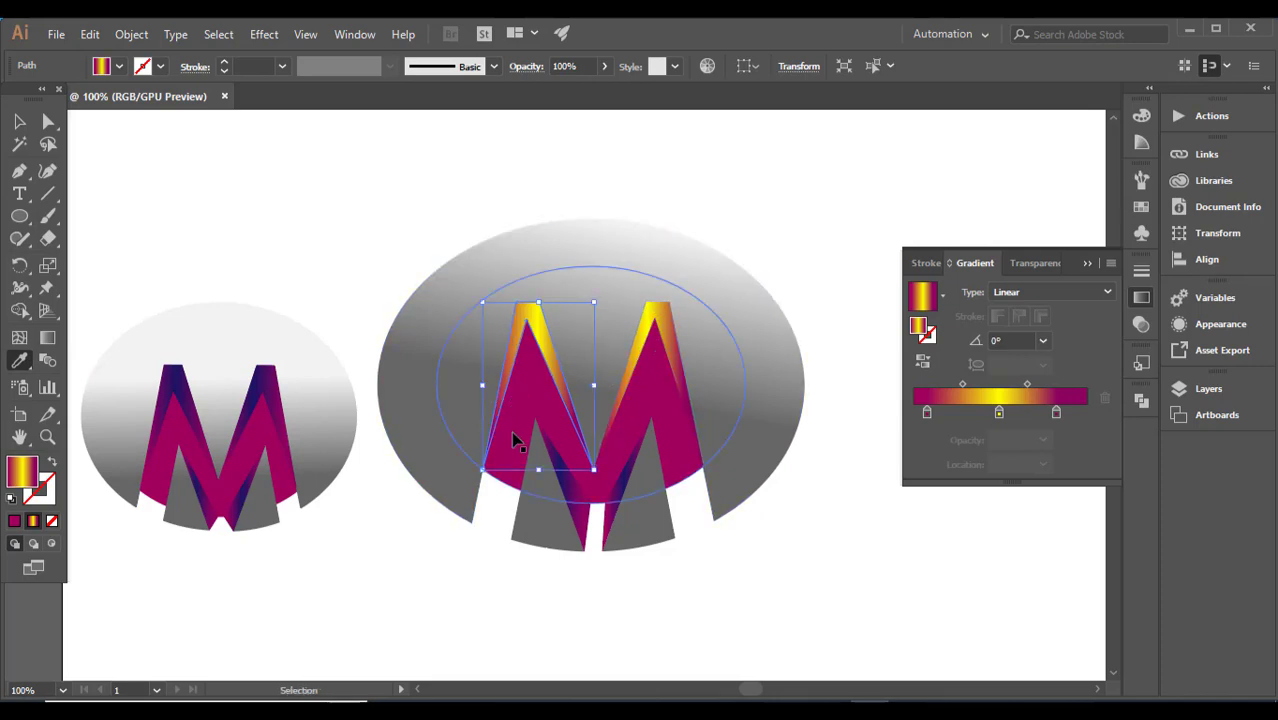
# Step: Copy the magenta-yellow gradient from the upper facets onto the M's two lower facets with the Eyedropper
pyautogui.click(567, 482)
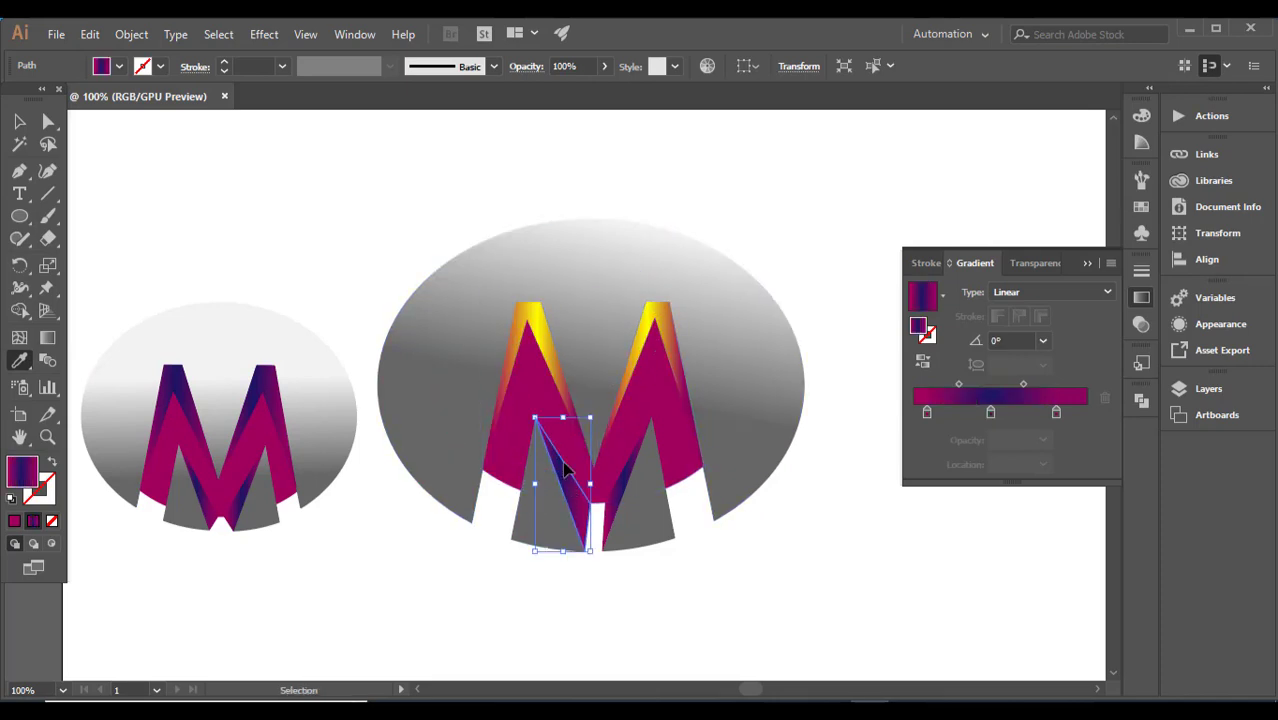
pyautogui.press('i')
pyautogui.click(540, 322)
pyautogui.keyDown('ctrl'); pyautogui.click(638, 466); pyautogui.keyUp('ctrl')
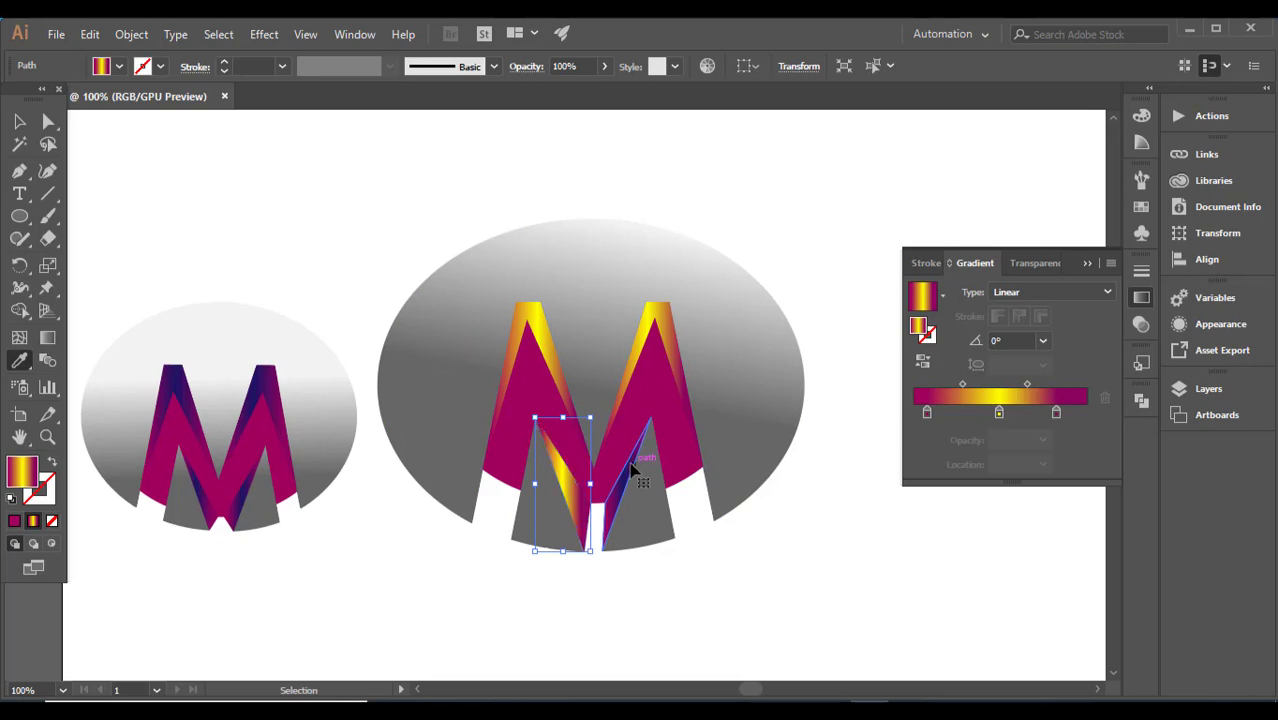
pyautogui.click(657, 310)
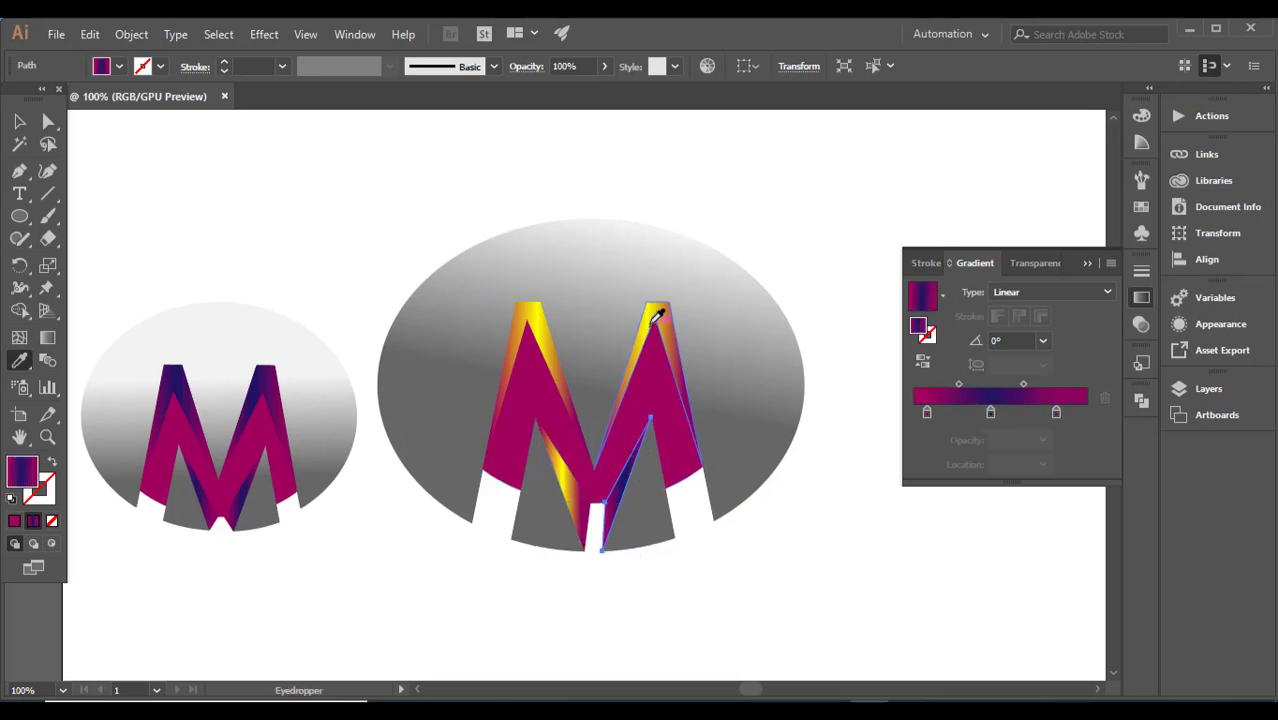
# Step: Try a solid yellow fill on the inner ellipse, and return it to the magenta linear gradient with a middle stop at 50.8%
pyautogui.keyDown('ctrl'); pyautogui.click(554, 405); pyautogui.keyUp('ctrl')
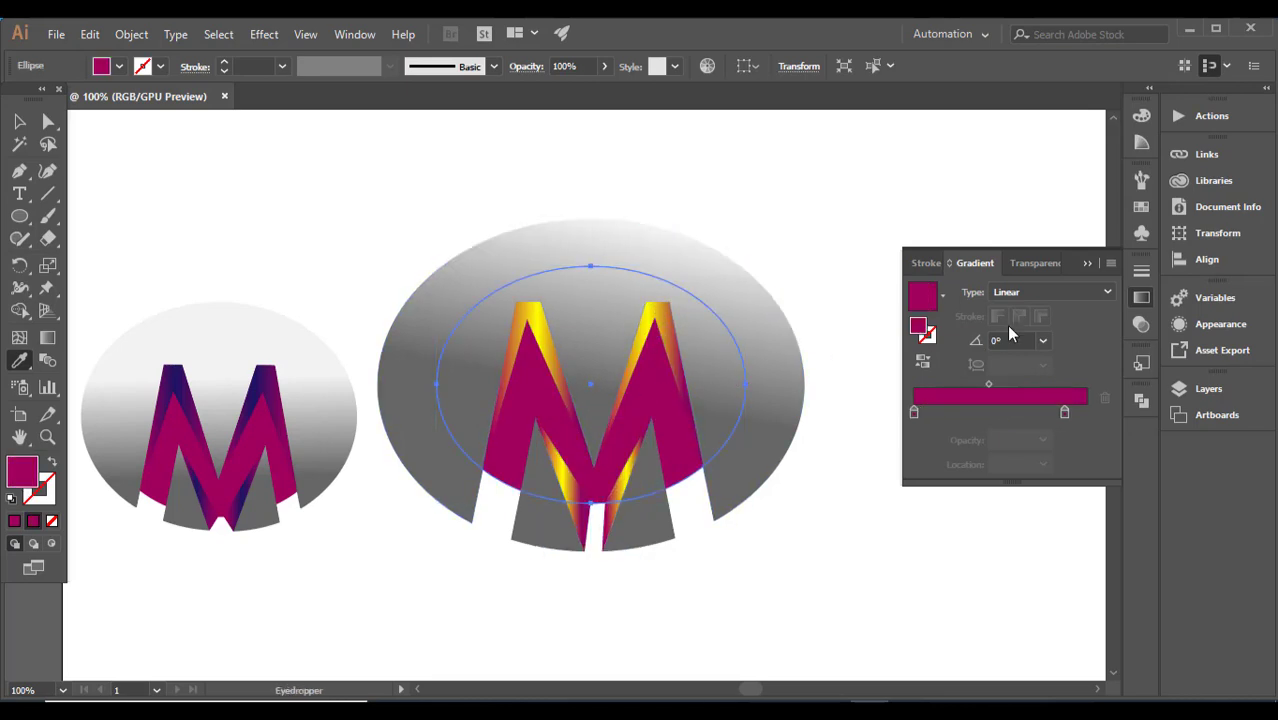
pyautogui.click(1140, 208)
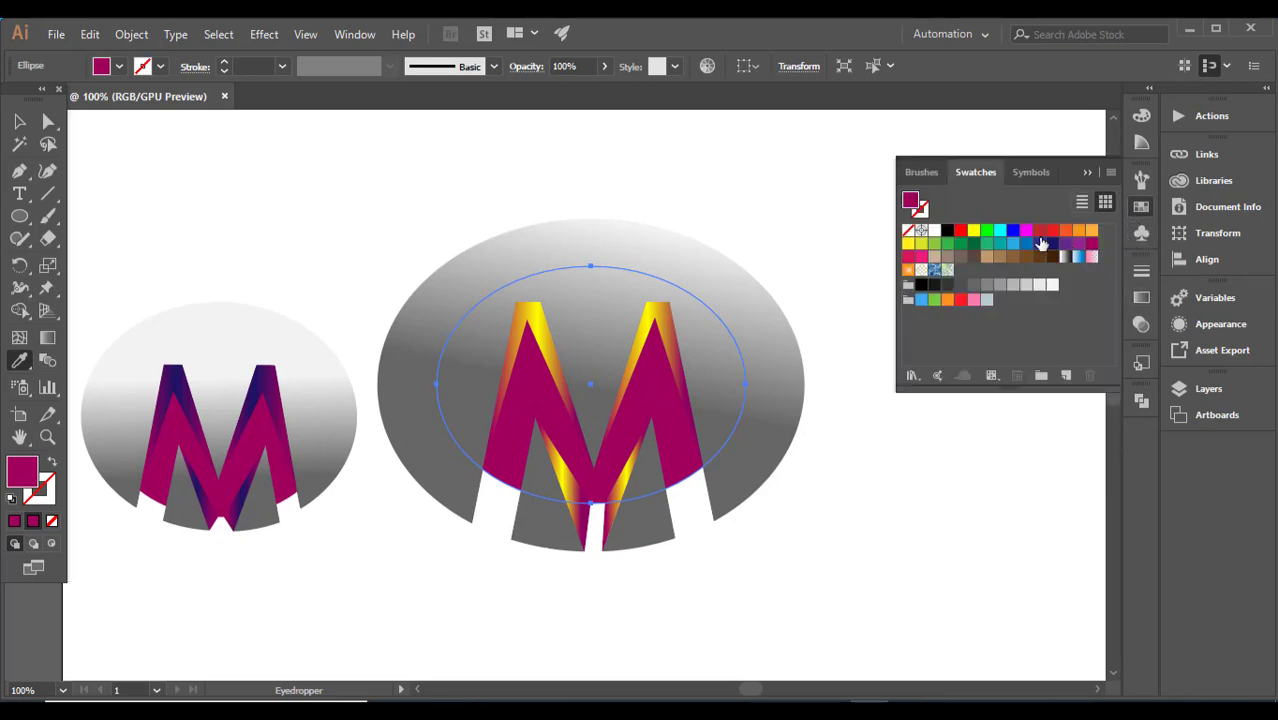
pyautogui.click(974, 233)
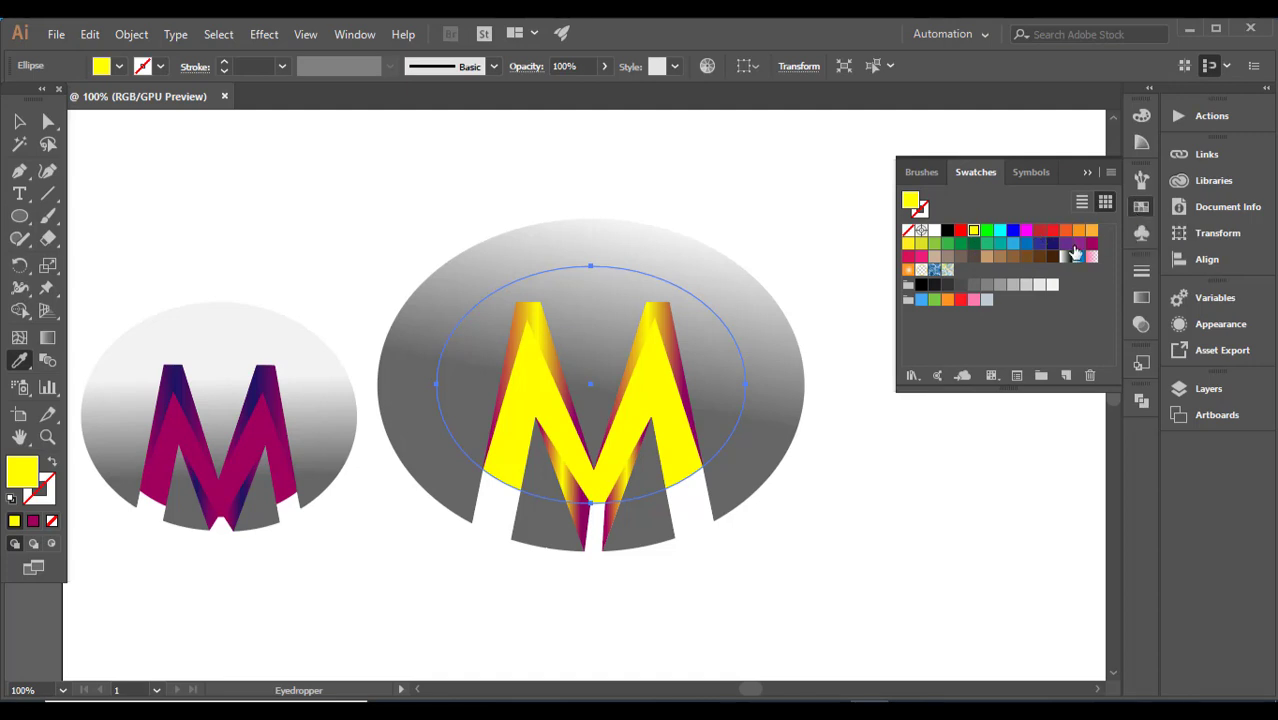
pyautogui.click(1141, 297)
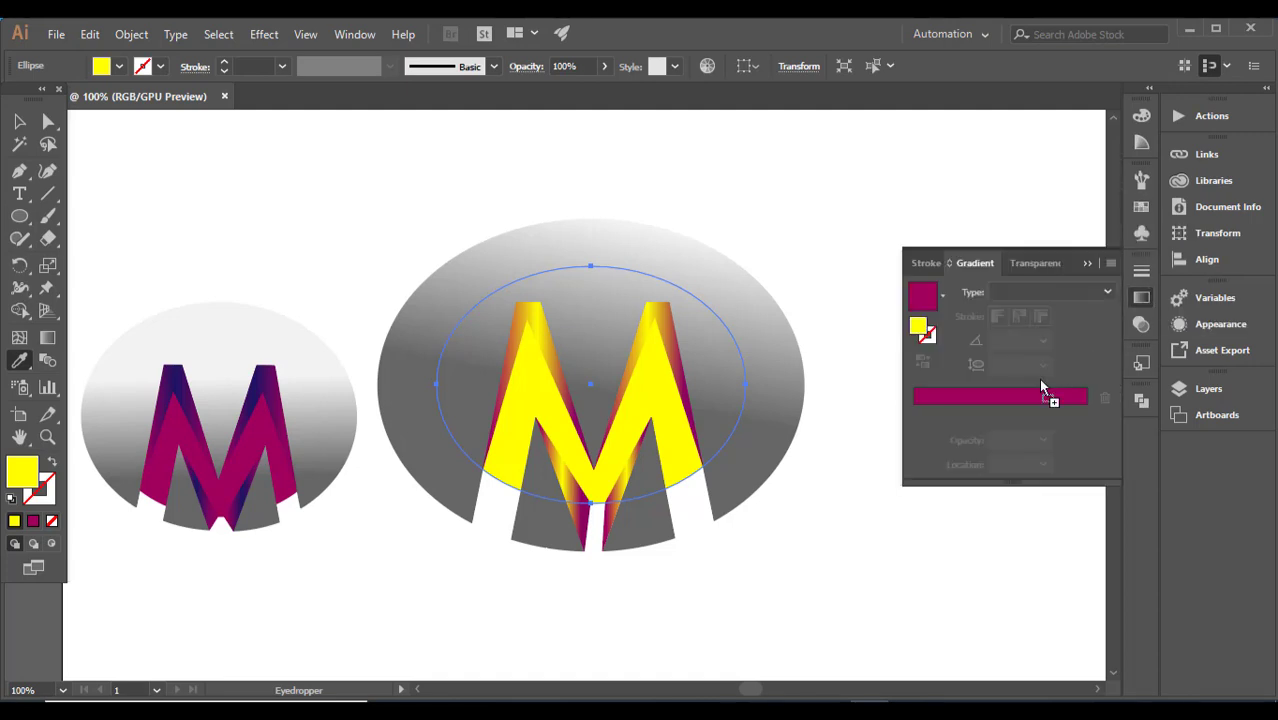
pyautogui.click(1005, 400)
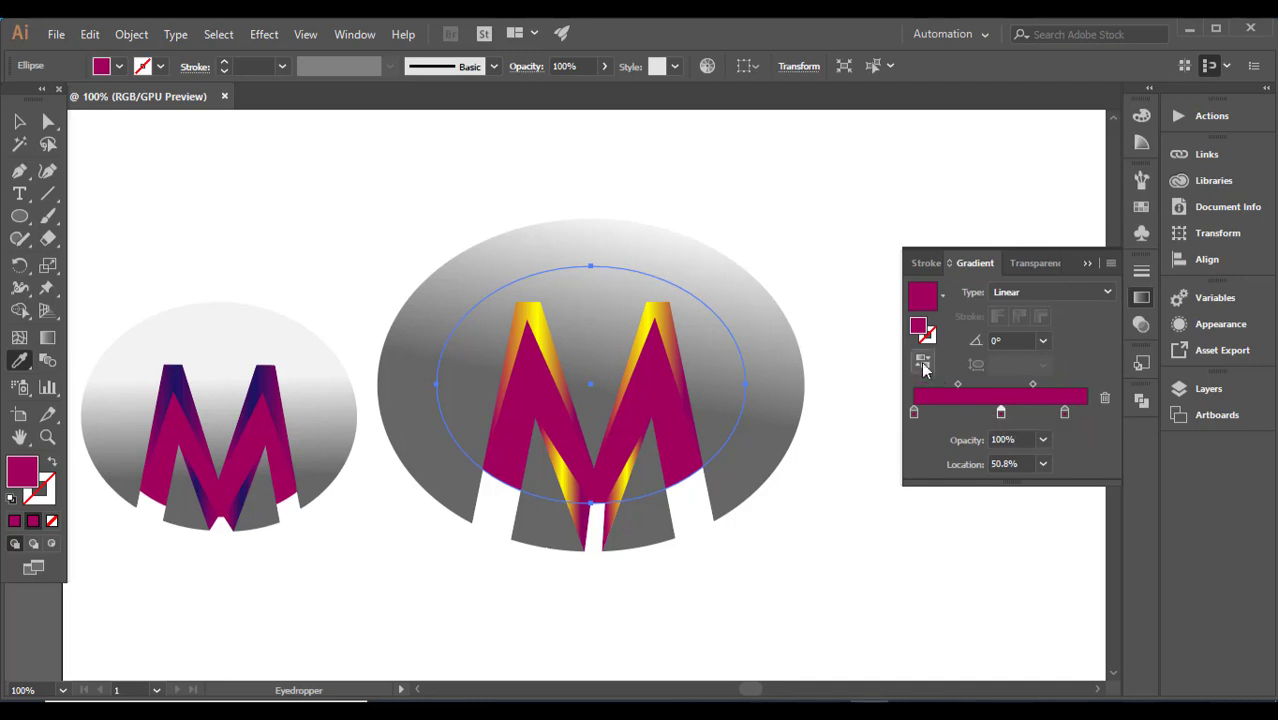
# Step: Colour both outer gradient stops of the inner ellipse yellow around the magenta middle stop, place the last stop at 100%, and clear the selection
pyautogui.click(1140, 208)
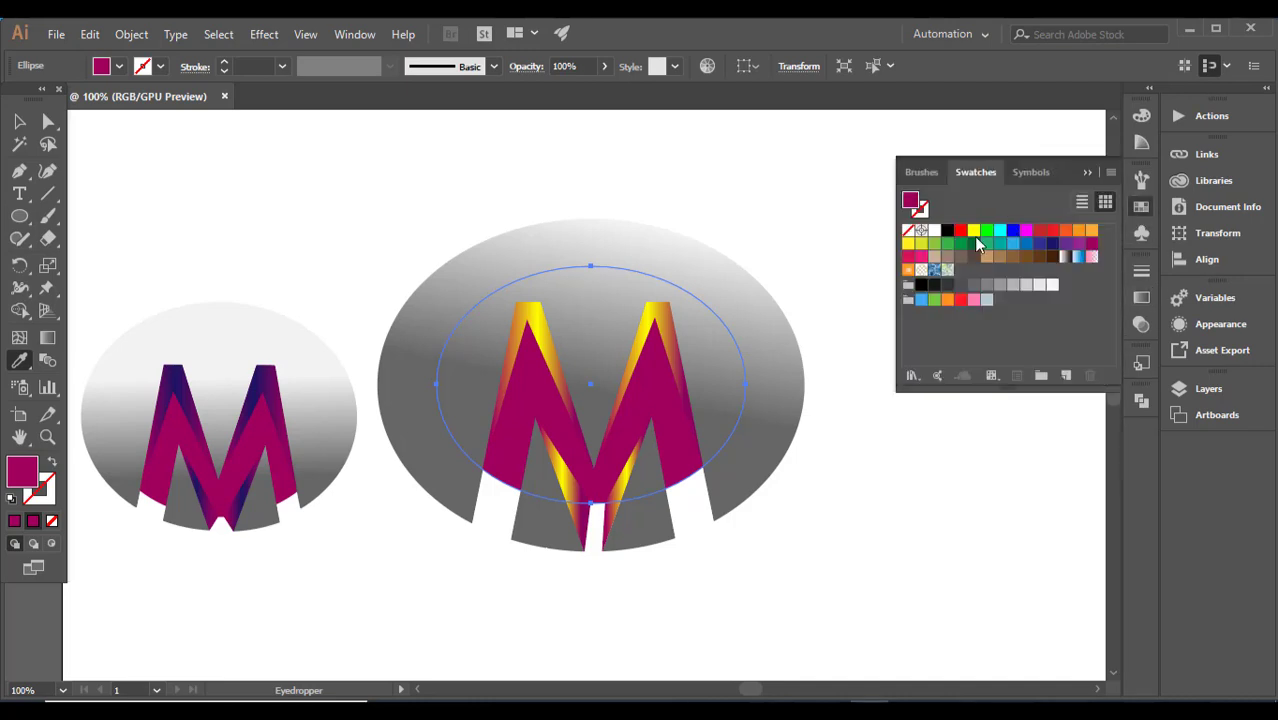
pyautogui.moveTo(1136, 313); pyautogui.dragTo(1137, 265)
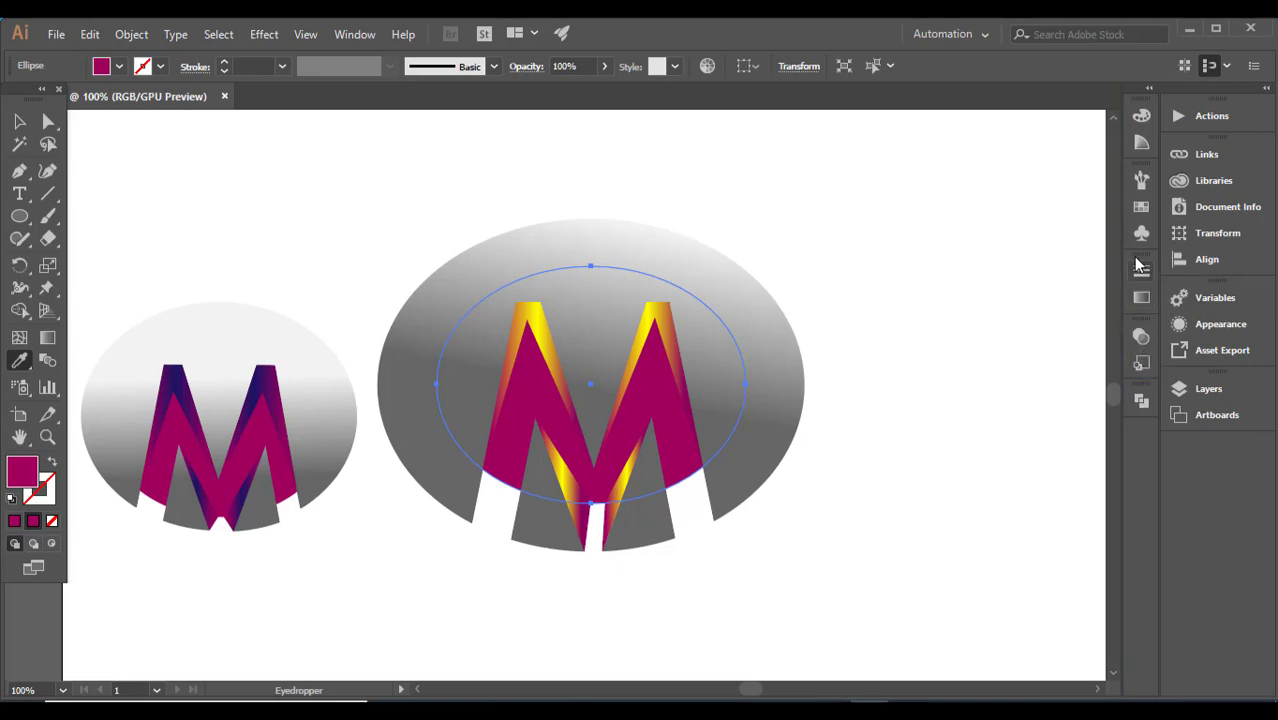
pyautogui.click(1140, 208)
pyautogui.moveTo(974, 232); pyautogui.dragTo(925, 412)
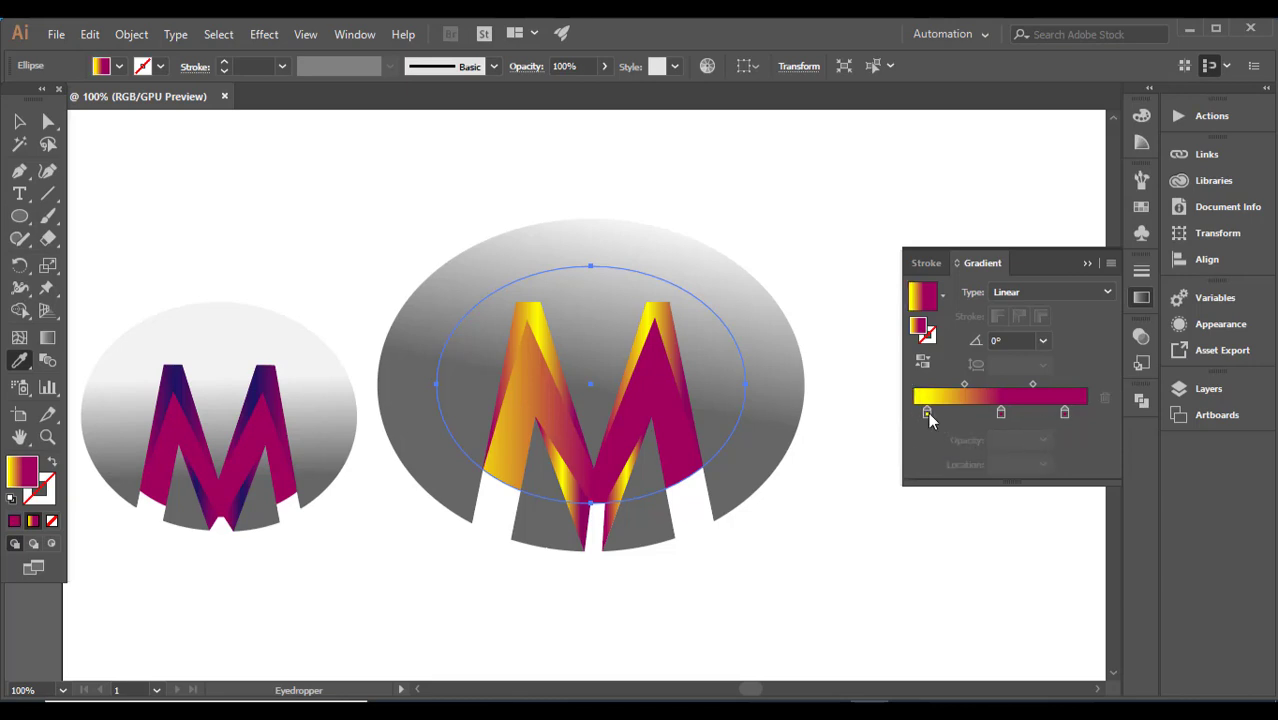
pyautogui.moveTo(928, 412); pyautogui.dragTo(1084, 412)
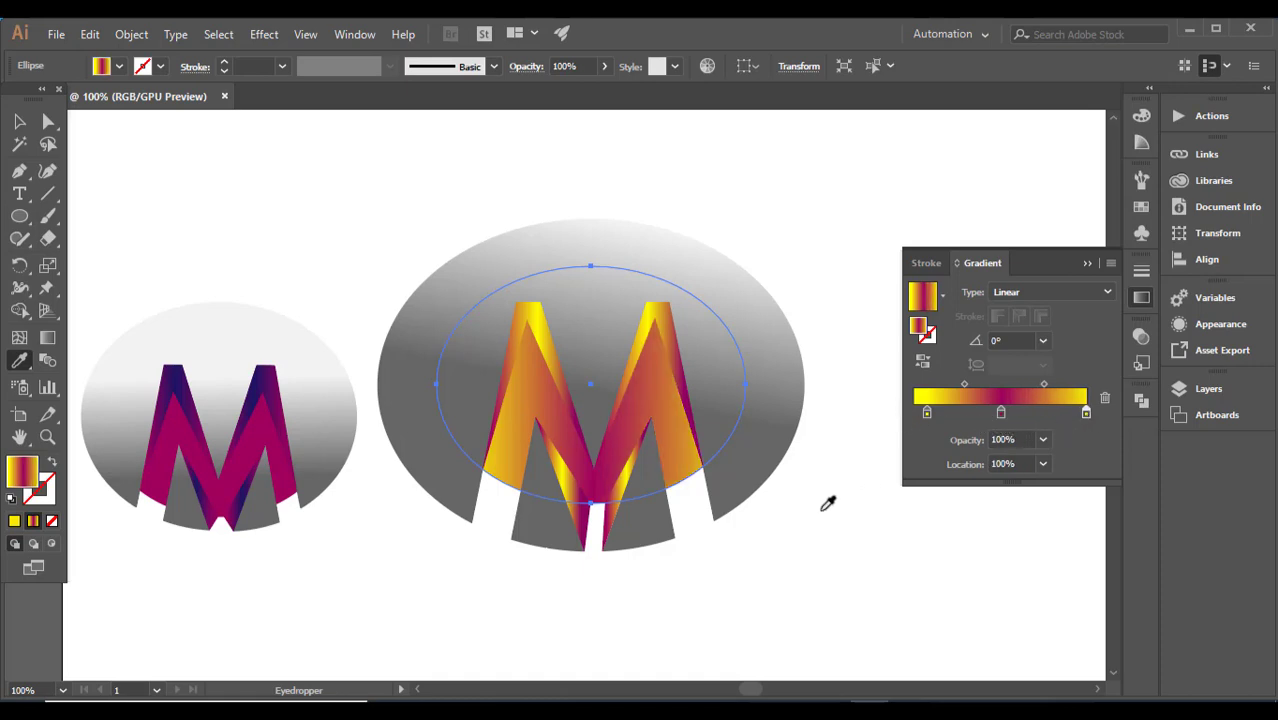
pyautogui.click(19, 121)
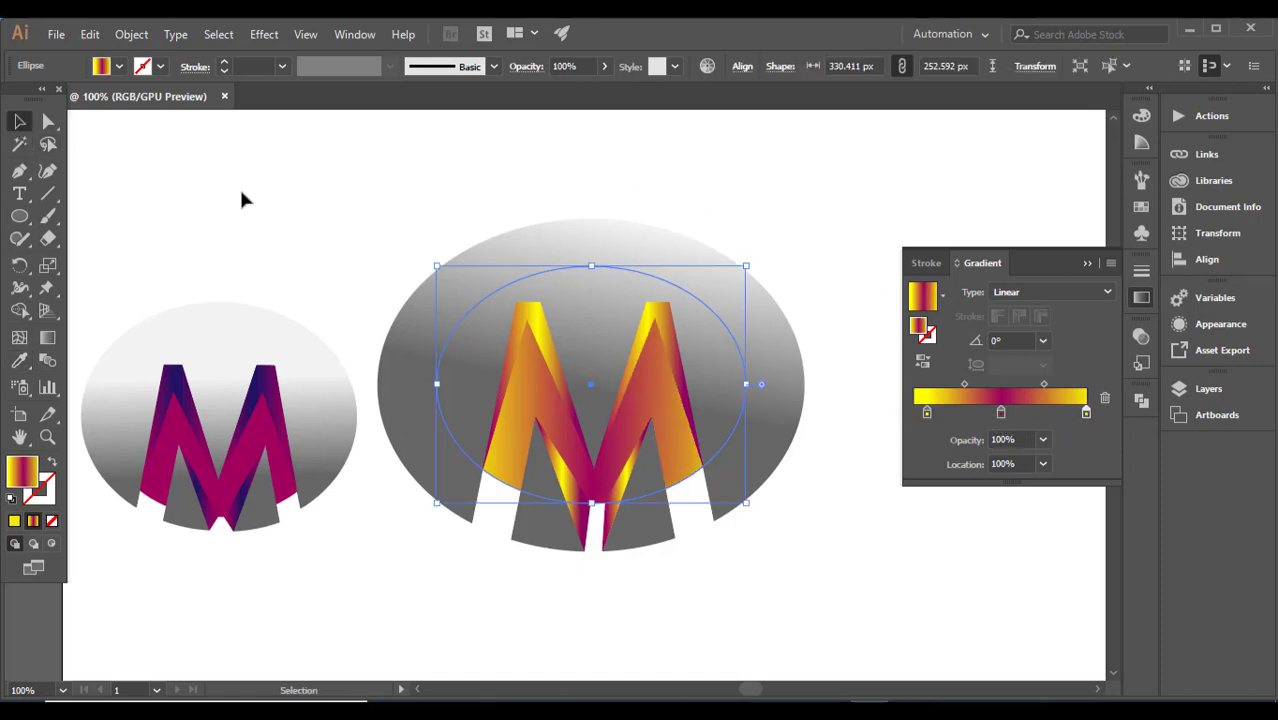
pyautogui.click(241, 200)
pyautogui.click(1088, 262)
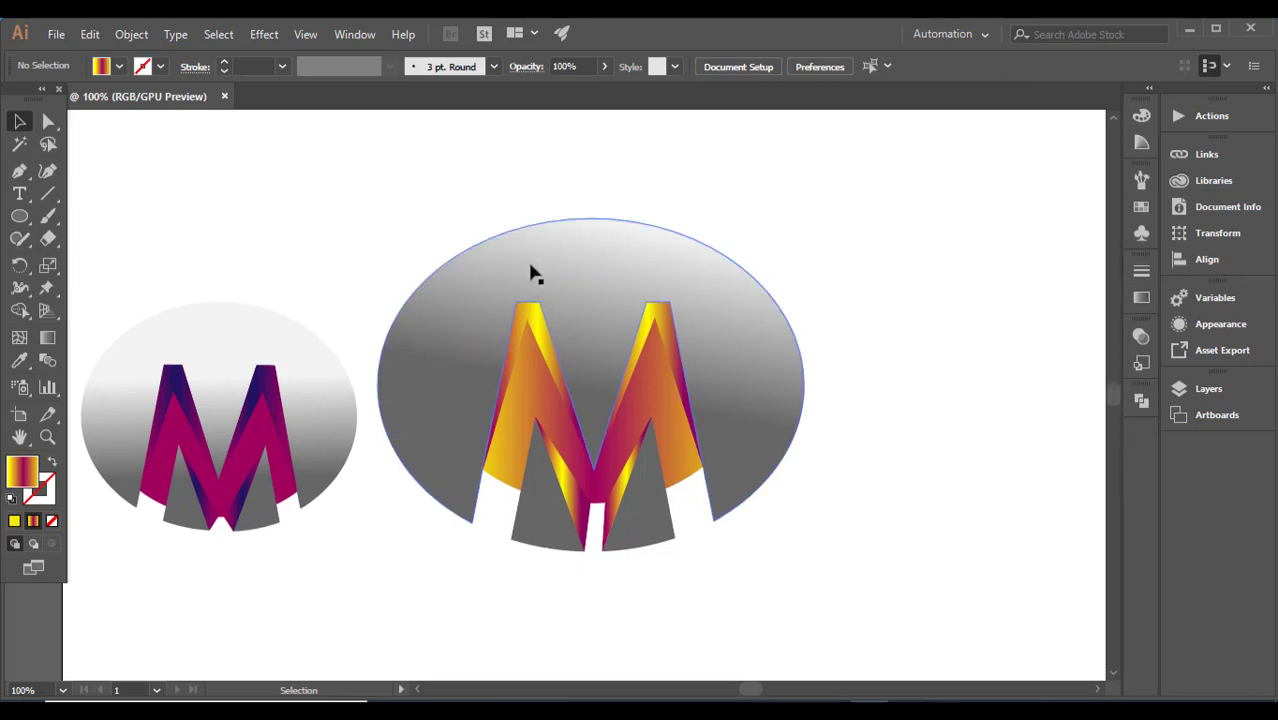
# Step: Select all pieces of the recoloured logo, resize it slightly larger than before and move it further right of the reference logo
pyautogui.moveTo(357, 220); pyautogui.dragTo(640, 422)
pyautogui.click(902, 360)
pyautogui.moveTo(536, 342); pyautogui.dragTo(655, 440)
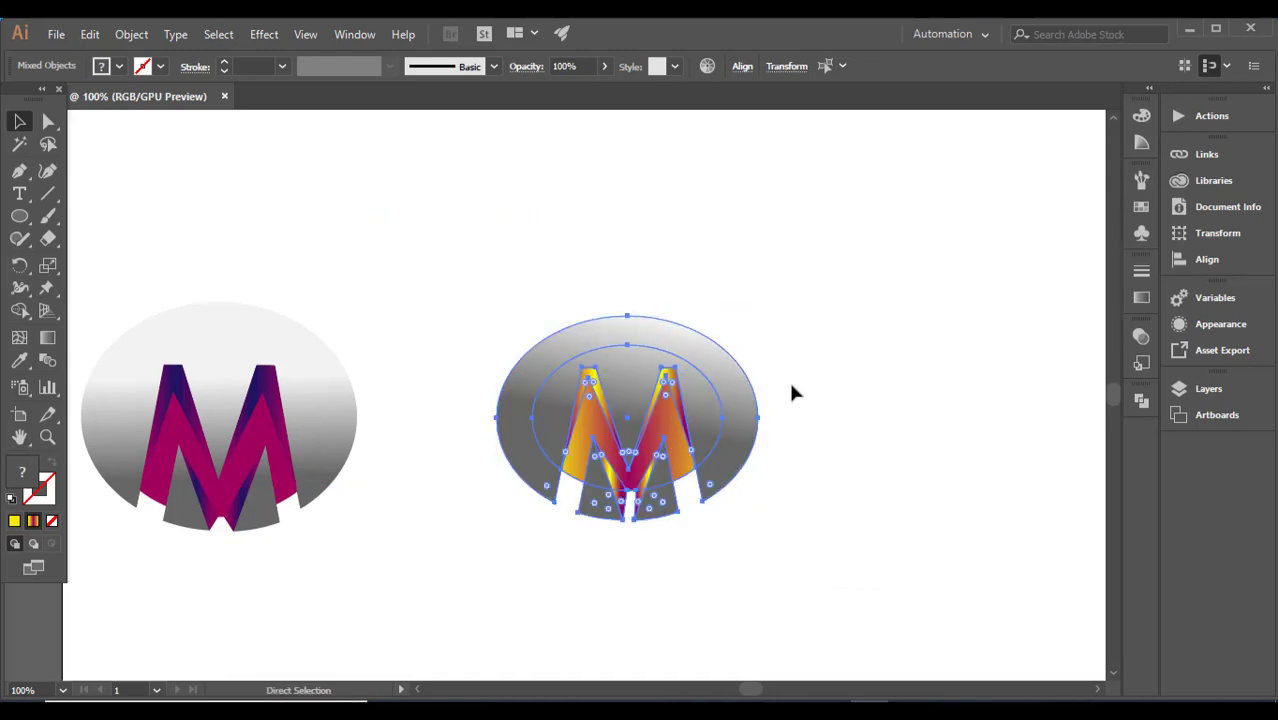
pyautogui.hotkey('ctrl', '-')
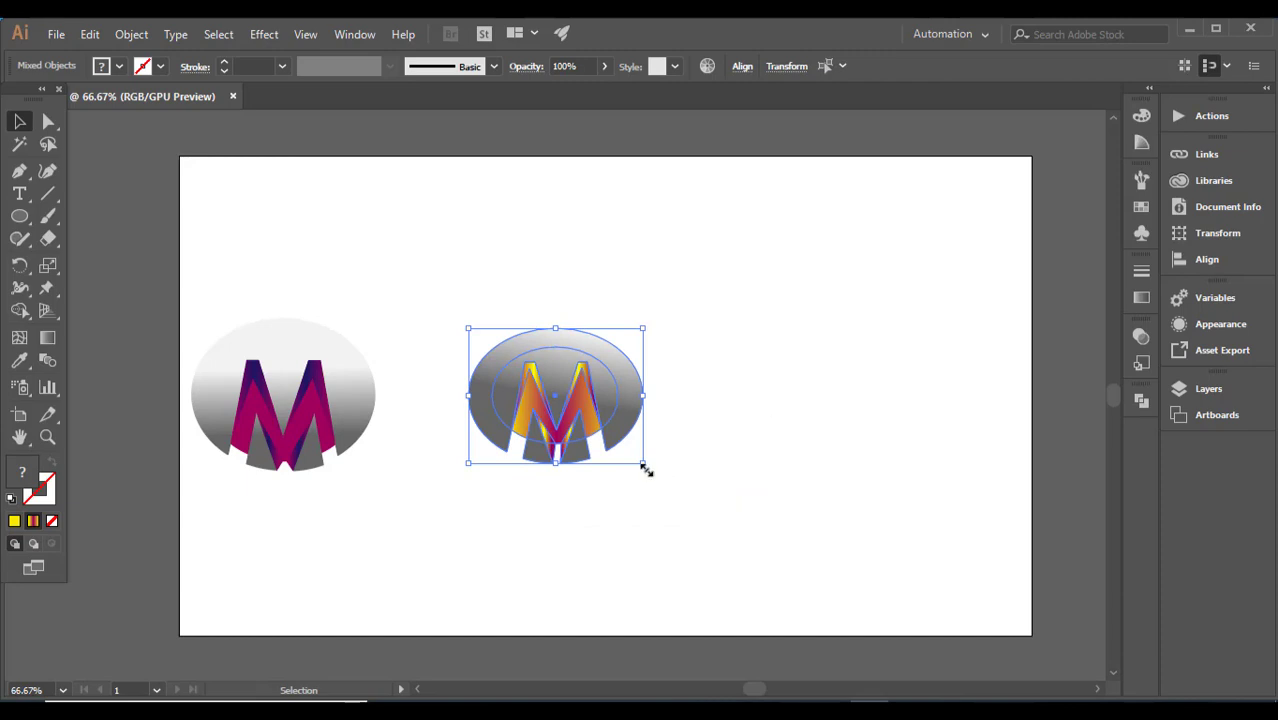
pyautogui.moveTo(643, 468); pyautogui.dragTo(799, 585)
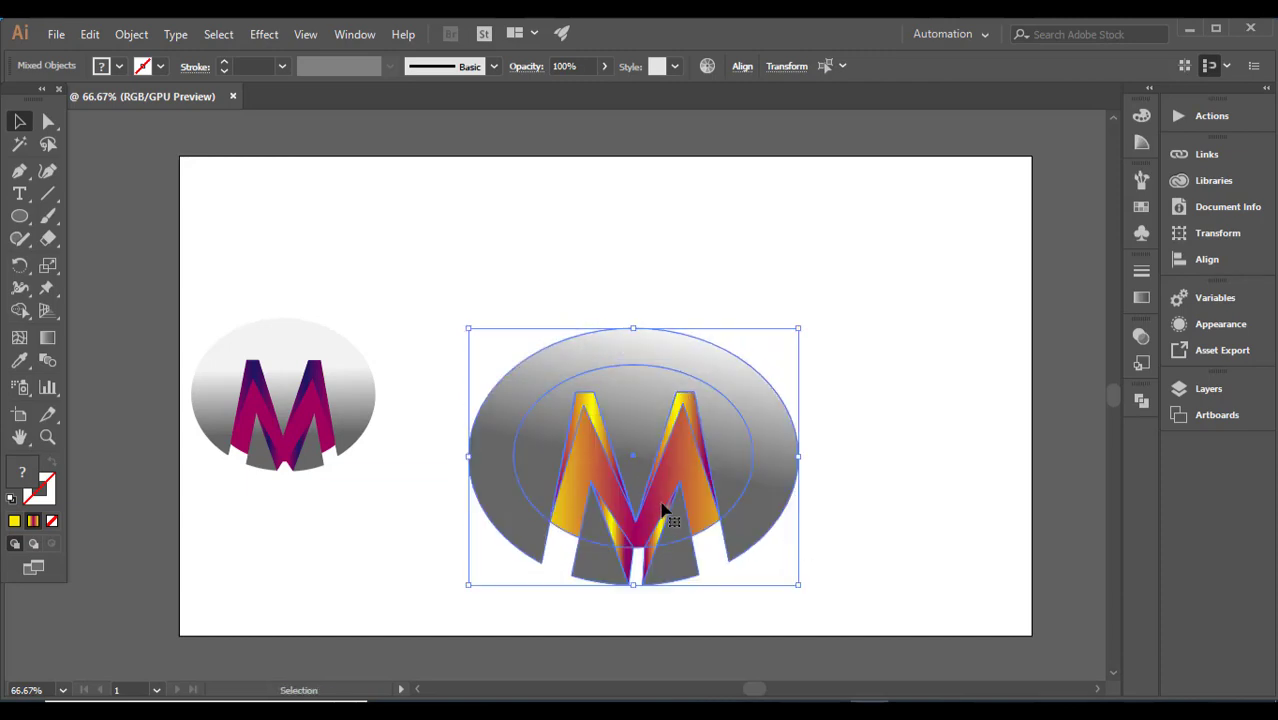
pyautogui.moveTo(656, 512); pyautogui.dragTo(775, 484)
# Step: Select the whole reference logo and enlarge it to about the same size as the recoloured logo
pyautogui.moveTo(217, 291); pyautogui.dragTo(517, 590)
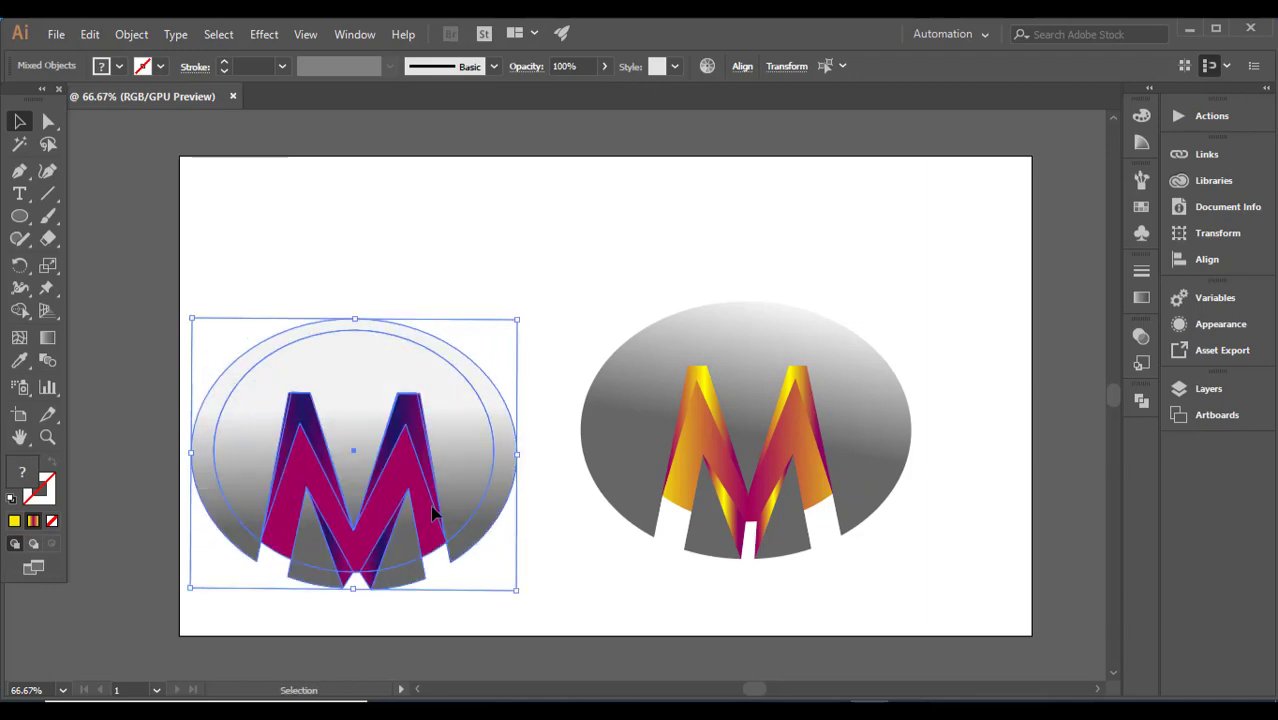